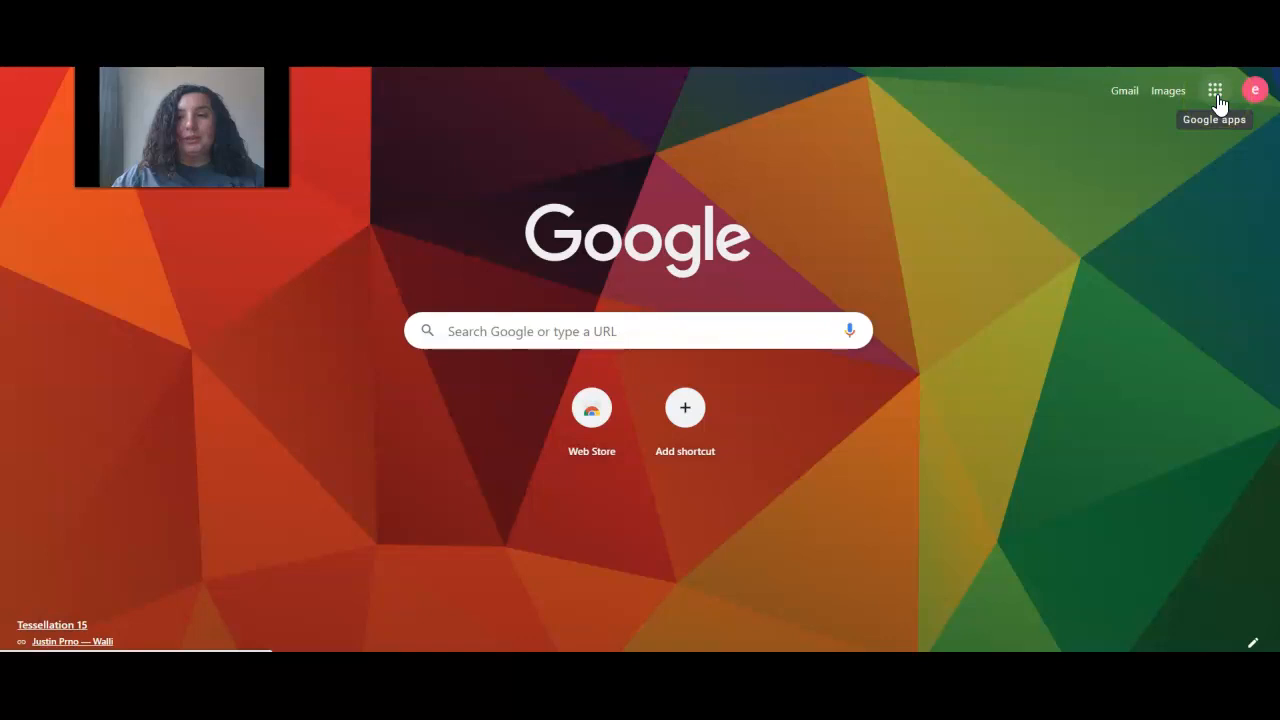
# Launch Google Classroom from the Google apps grid in Chrome
pyautogui.click(1216, 96)
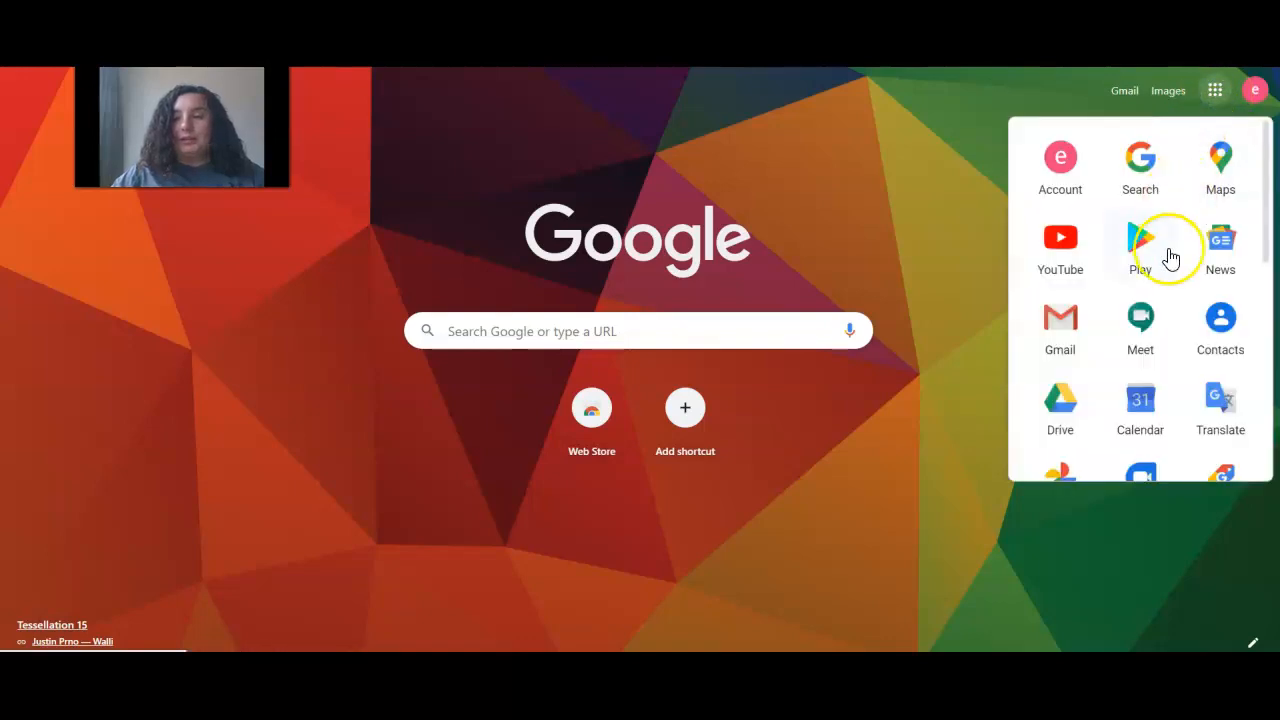
pyautogui.scroll(-2, 1166, 283)
pyautogui.scroll(-4, 1166, 283)
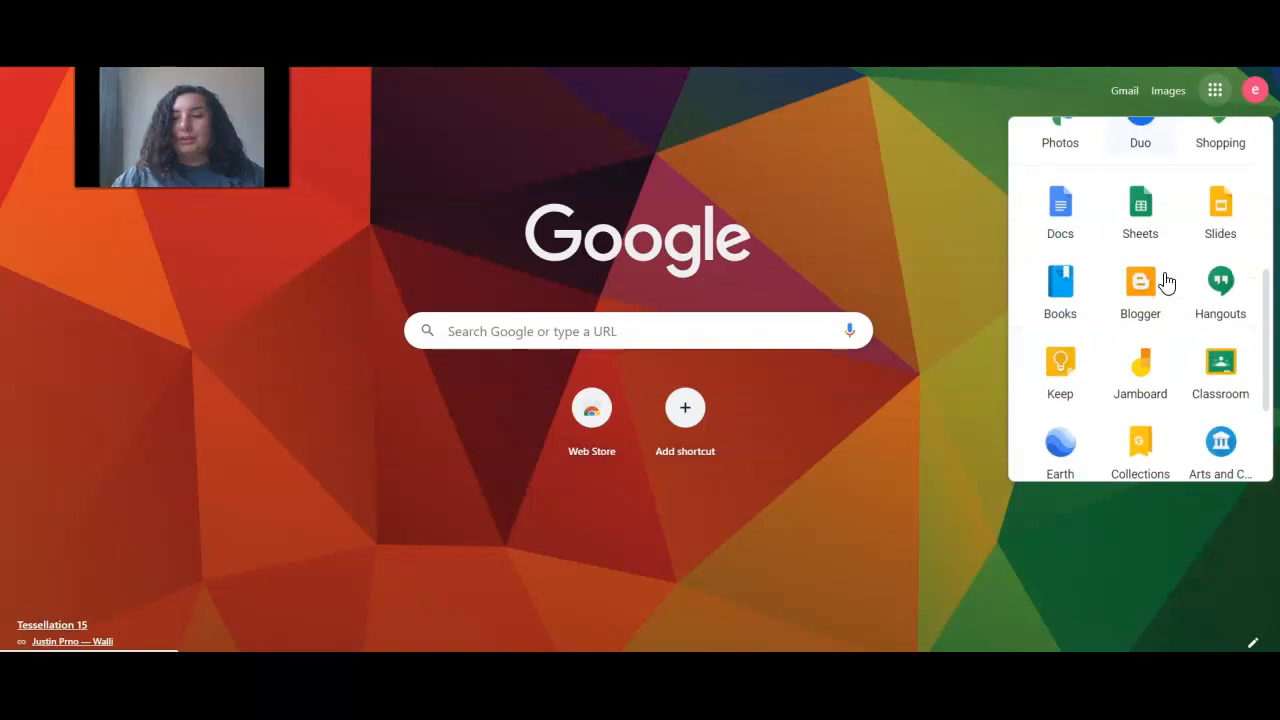
pyautogui.click(1221, 375)
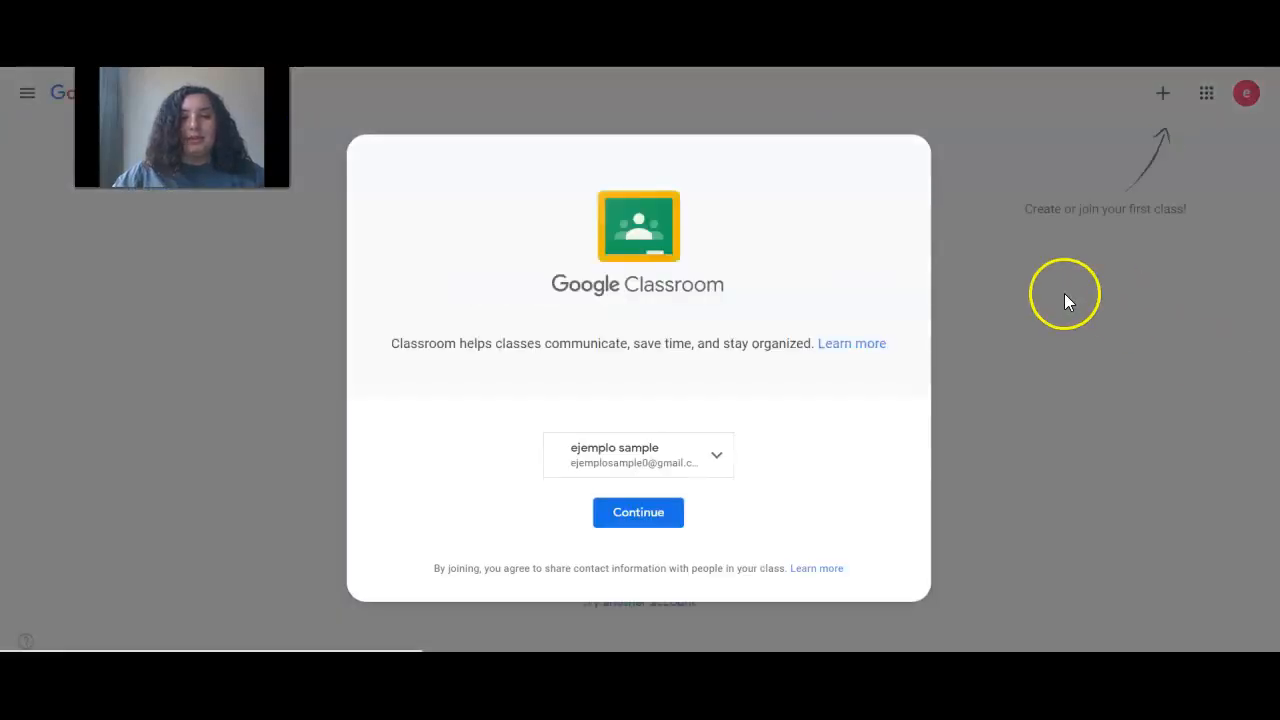
# Continue with the shown account, choose Create class, and acknowledge the not-at-a-school notice
pyautogui.click(639, 516)
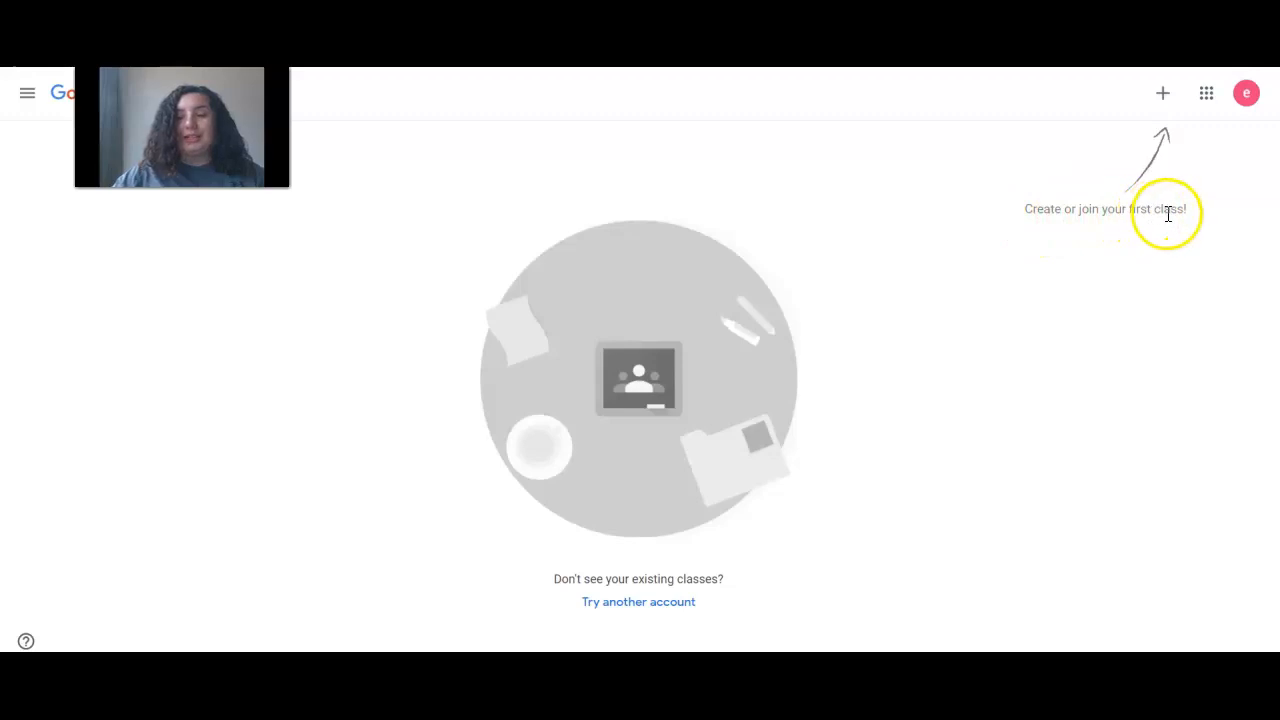
pyautogui.click(1166, 92)
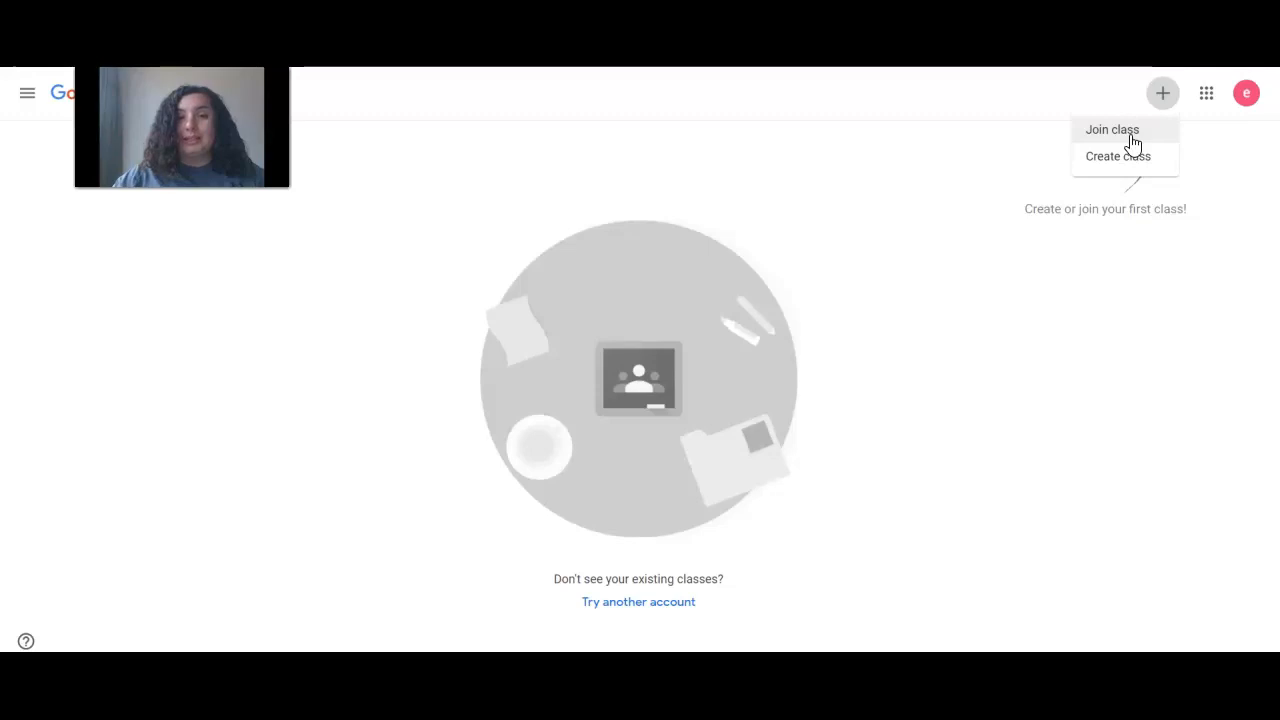
pyautogui.click(1124, 160)
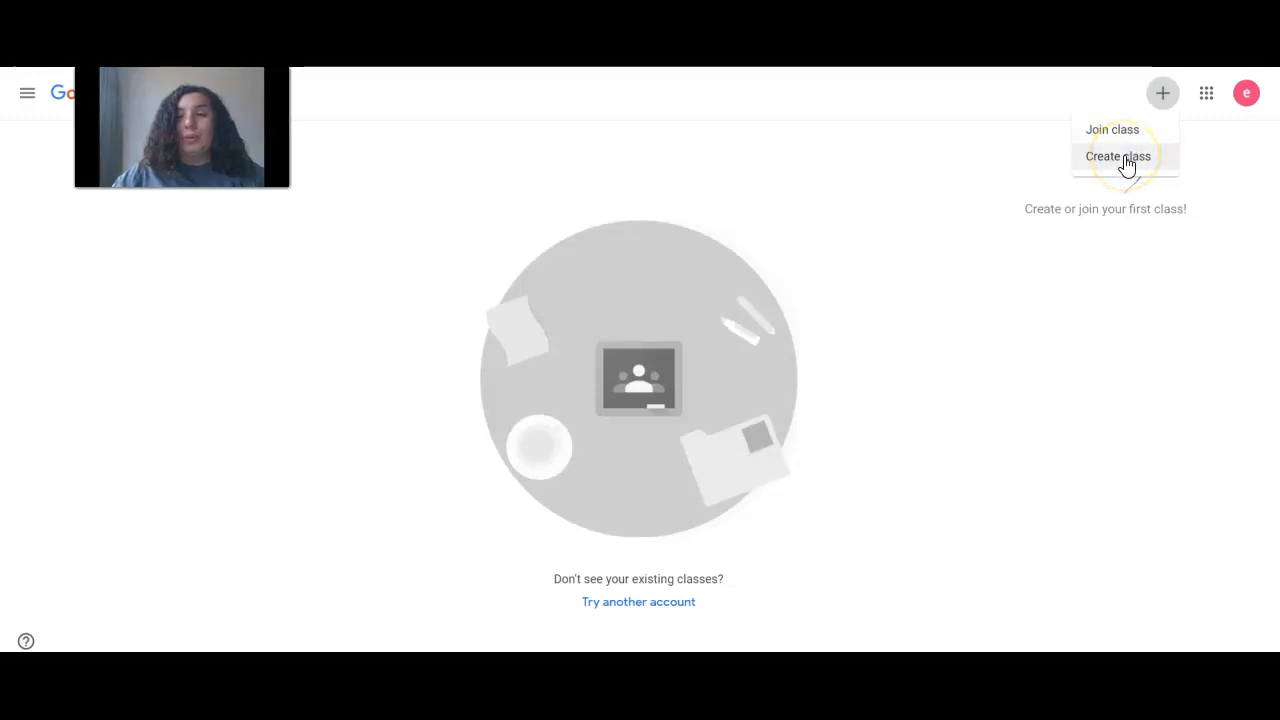
pyautogui.click(1125, 159)
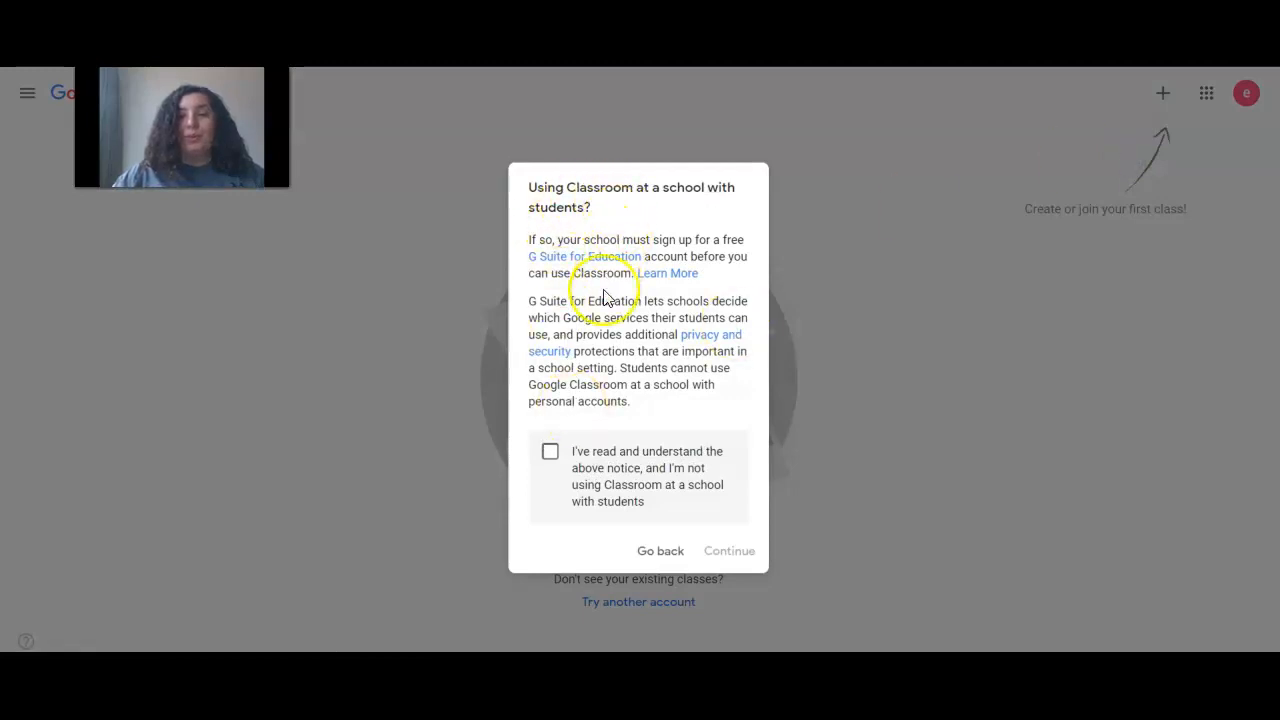
pyautogui.click(549, 460)
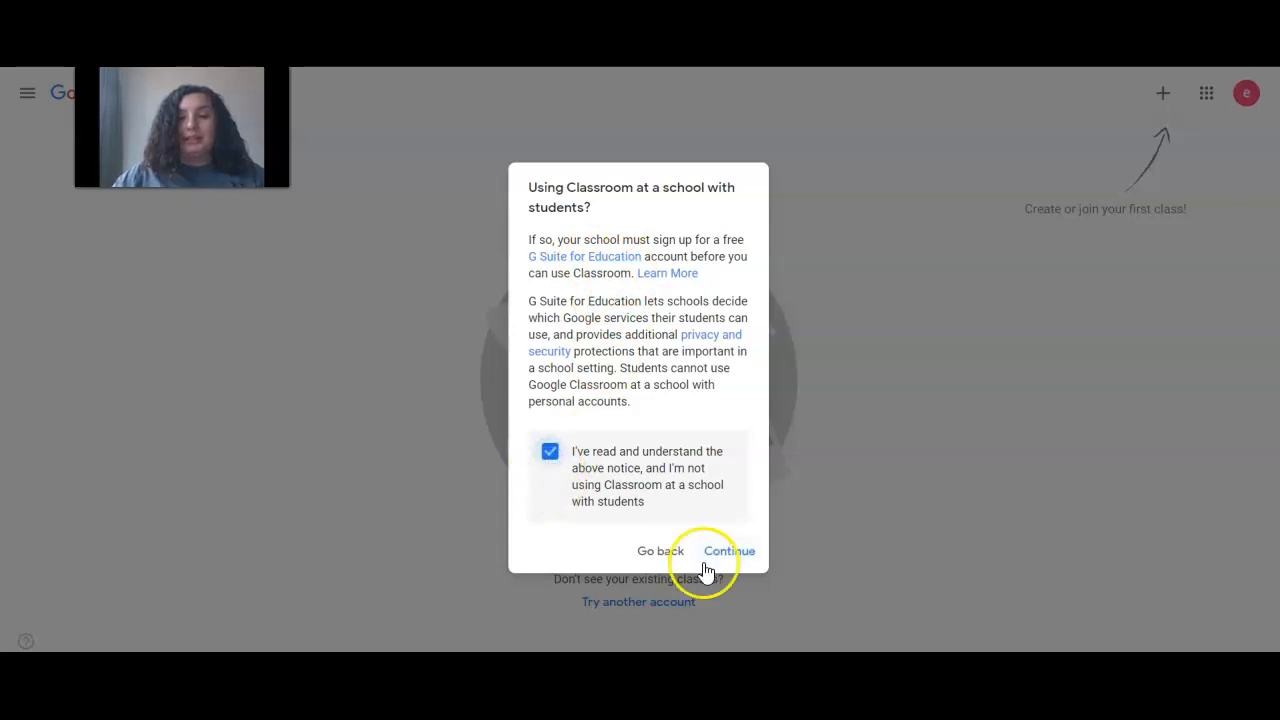
pyautogui.click(737, 553)
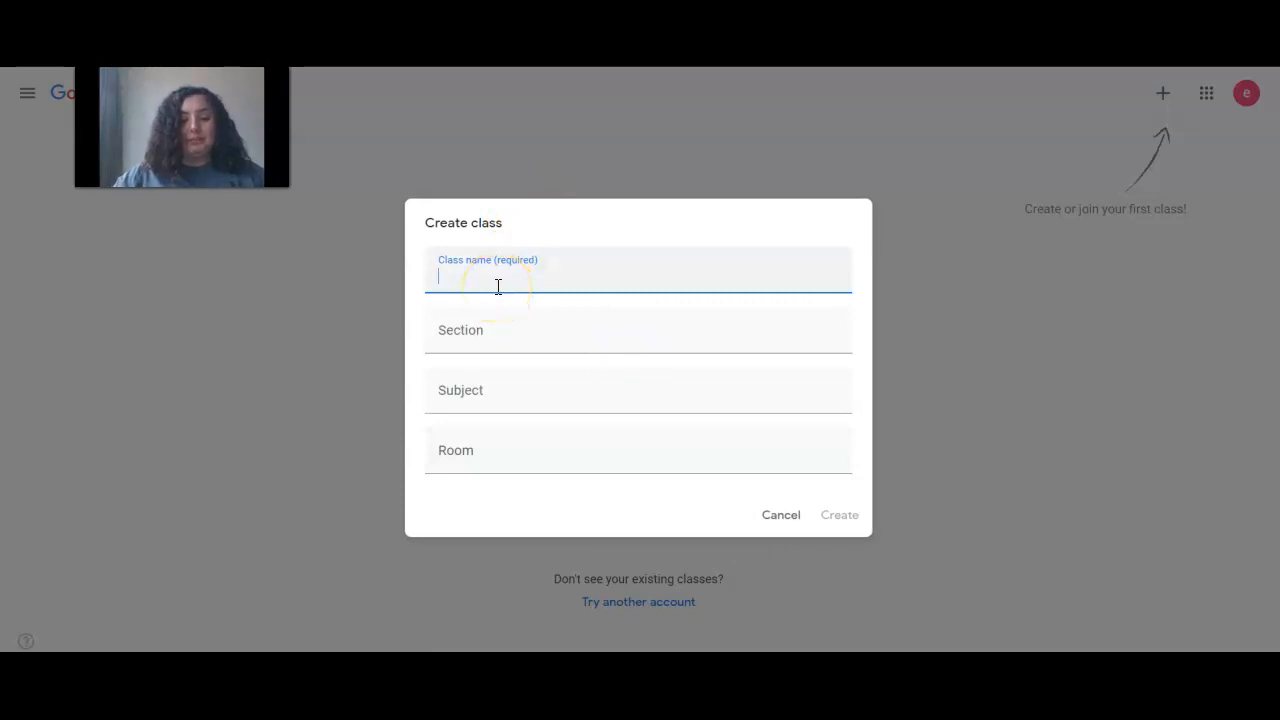
# Create the class 'Ejemplo-Example' with subject 'Math-Matematicas'
pyautogui.write('Ejemplo-Example')
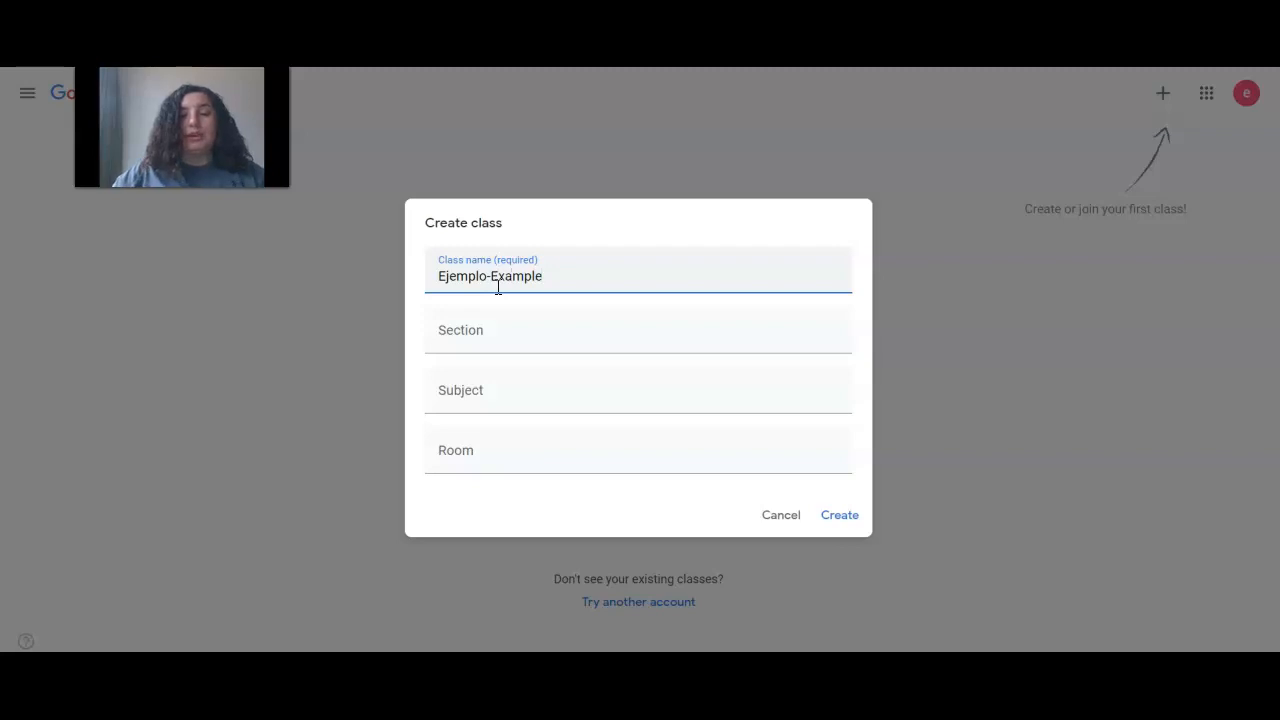
pyautogui.click(500, 325)
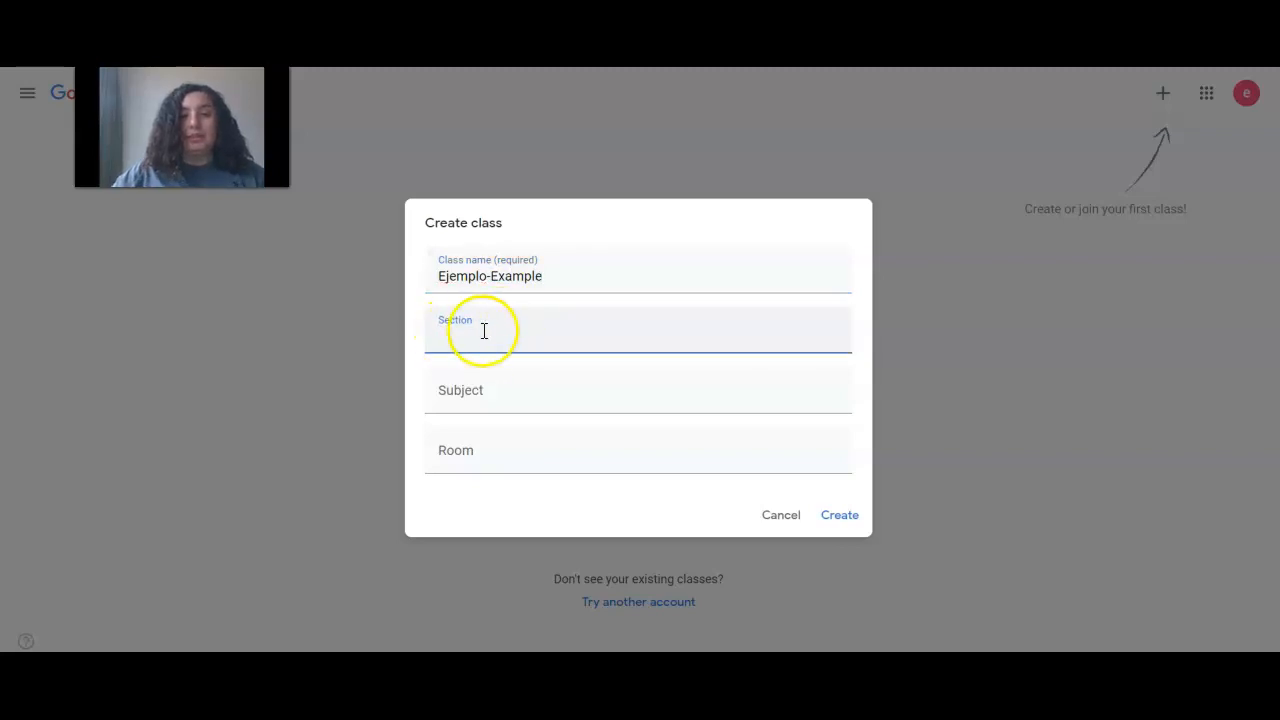
pyautogui.click(484, 389)
pyautogui.write('Math')
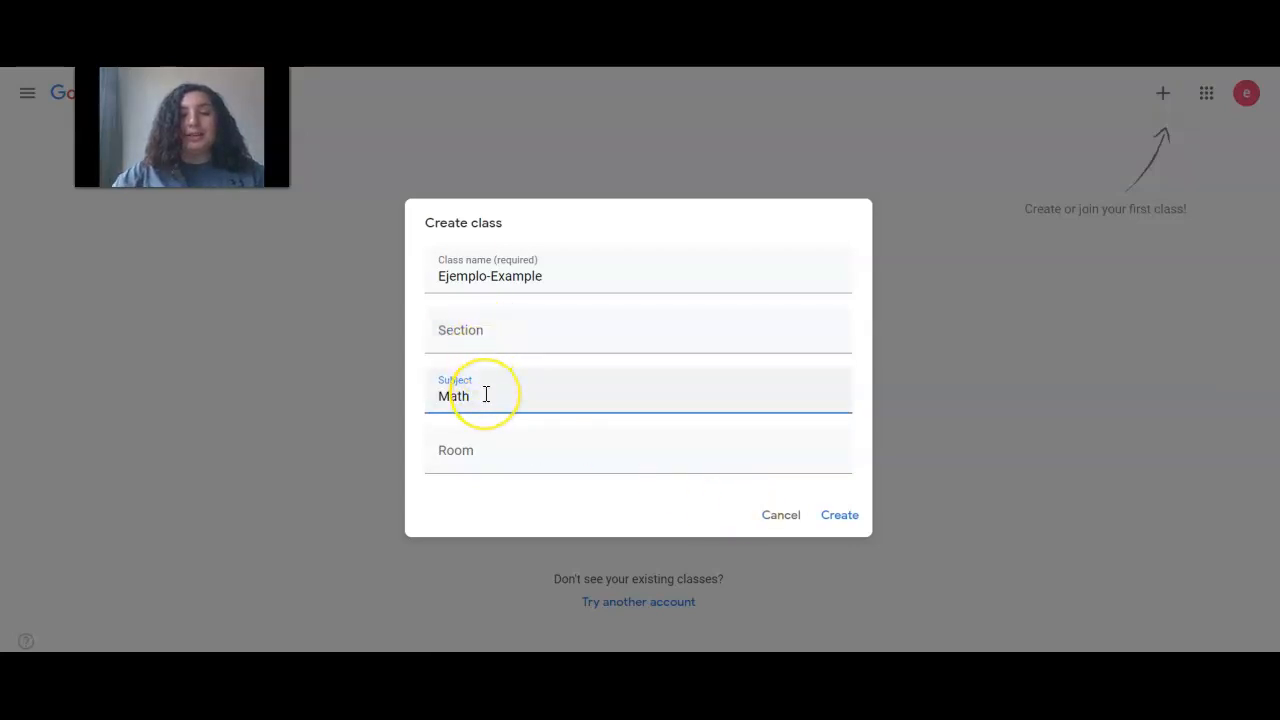
pyautogui.write('-Matematicas')
pyautogui.click(848, 515)
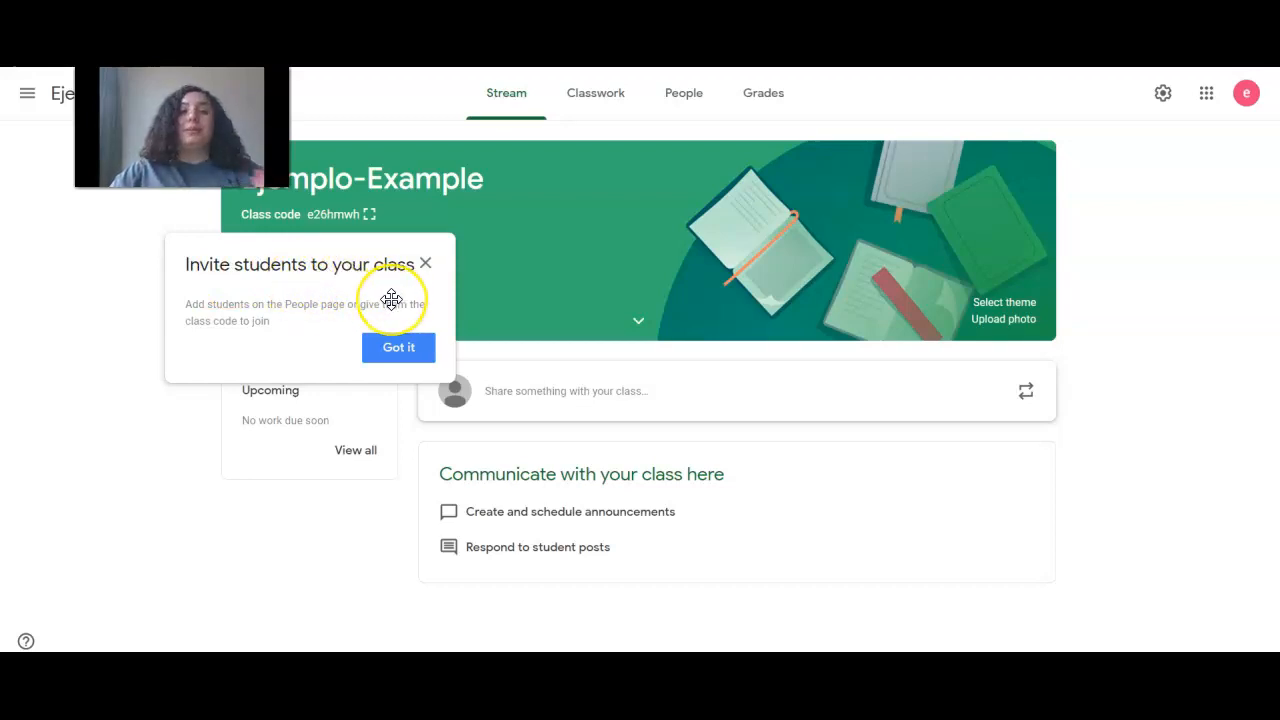
# Dismiss the invite-students tip and go to the Ejemplo-Example Classwork page
pyautogui.click(399, 350)
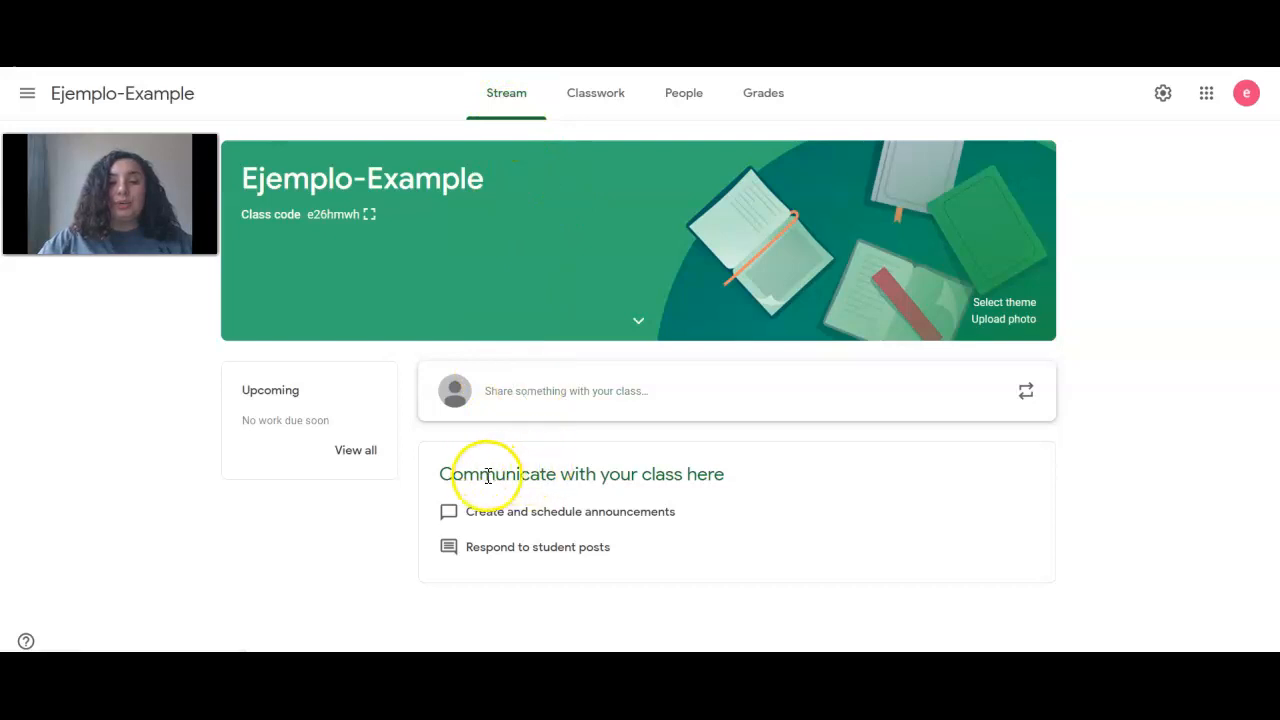
pyautogui.moveTo(436, 476); pyautogui.dragTo(740, 492)
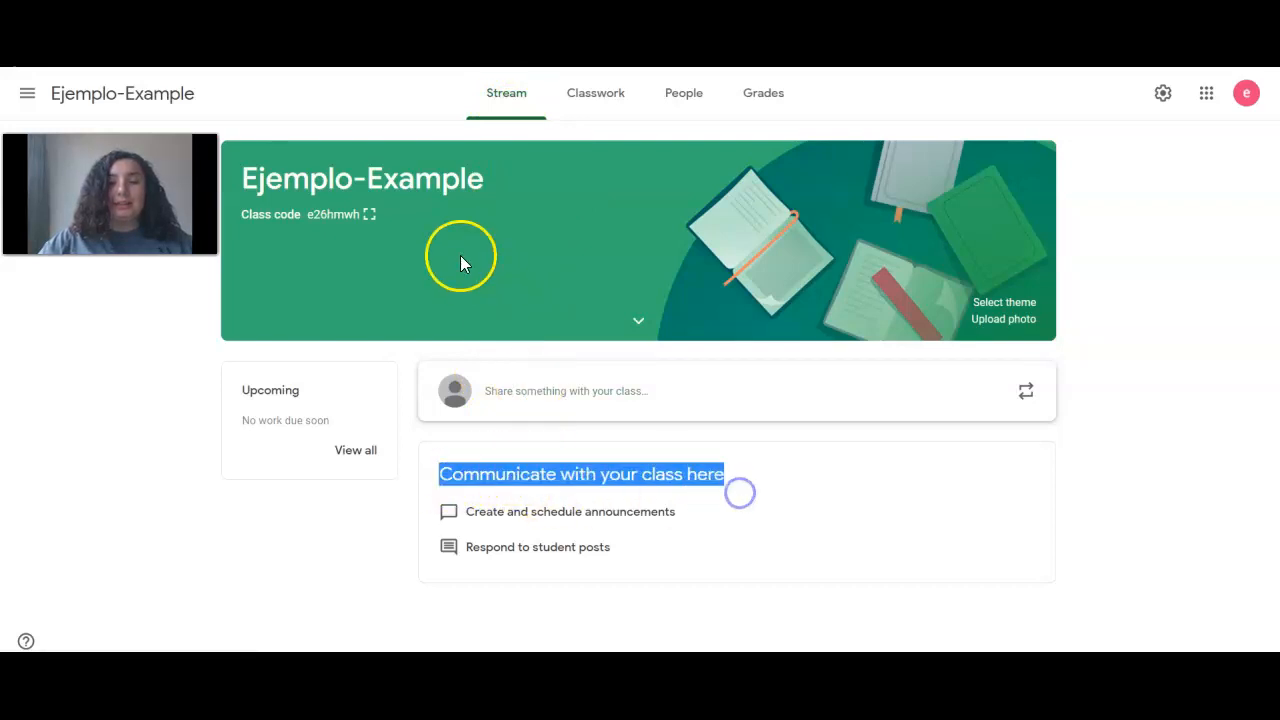
pyautogui.click(508, 100)
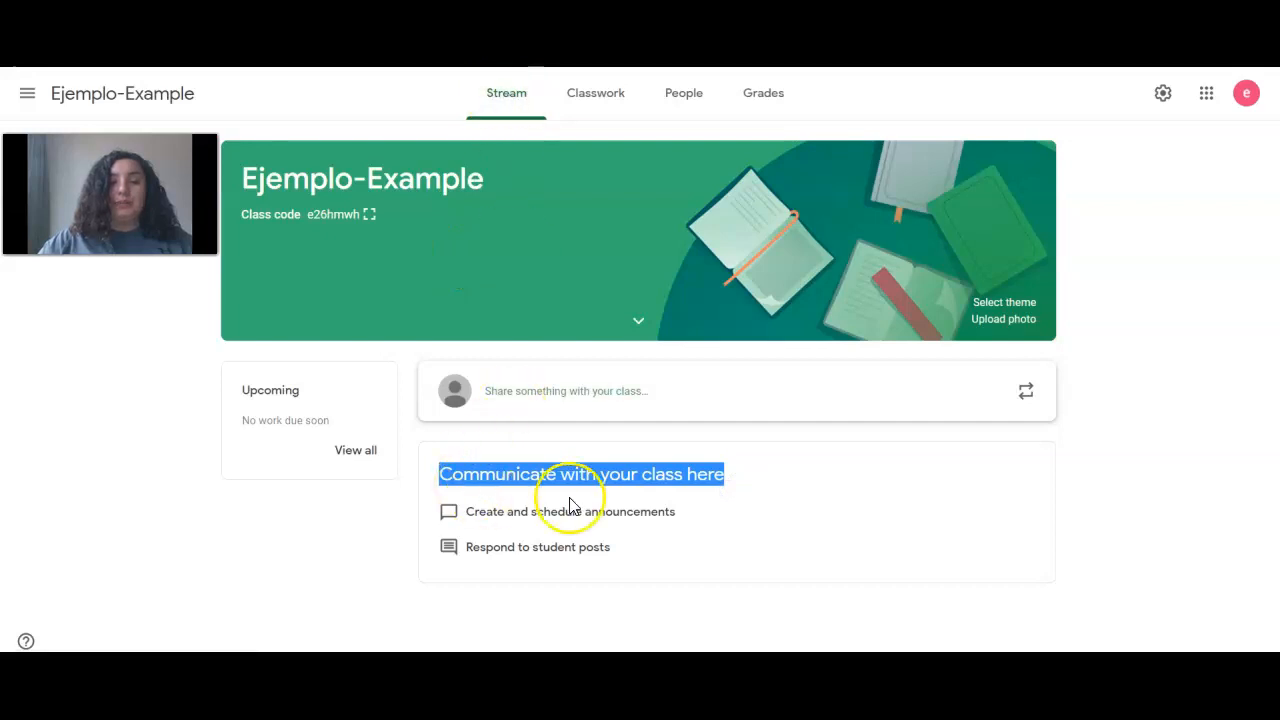
pyautogui.click(754, 498)
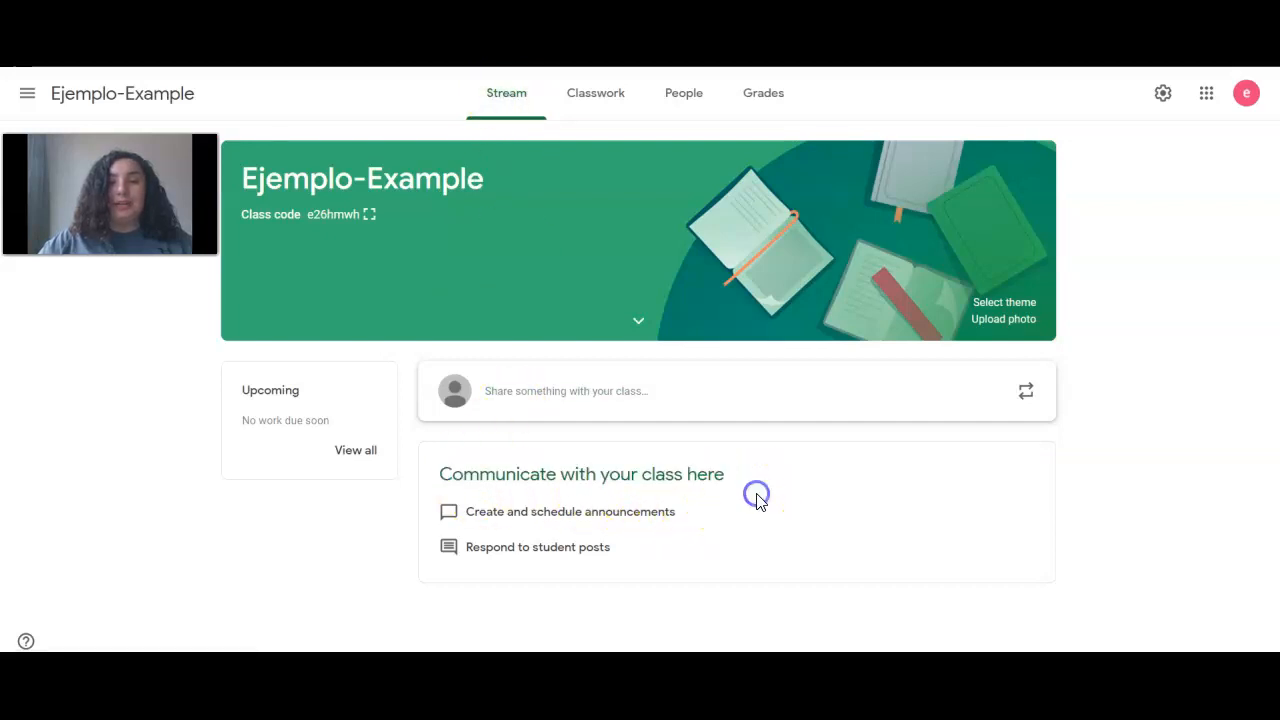
pyautogui.click(596, 106)
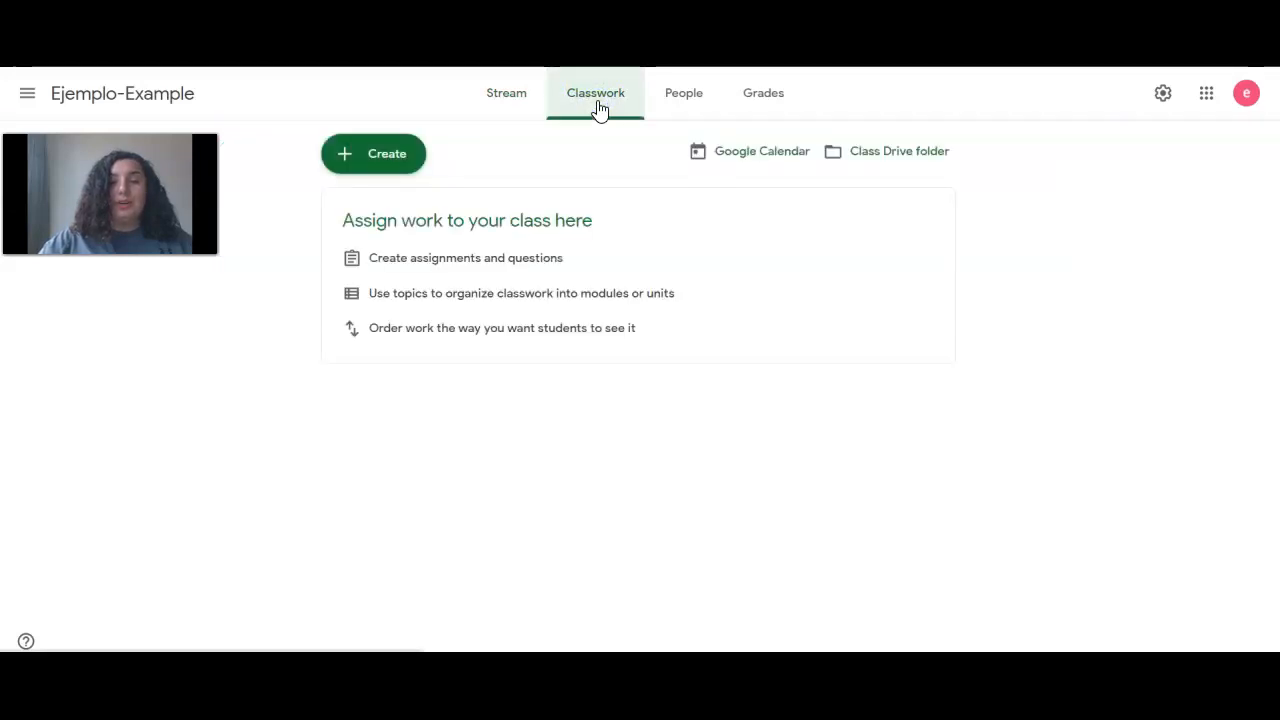
# Open the Create menu listing Assignment, Quiz, Question, Material, Reuse post and Topic
pyautogui.click(588, 116)
pyautogui.click(609, 100)
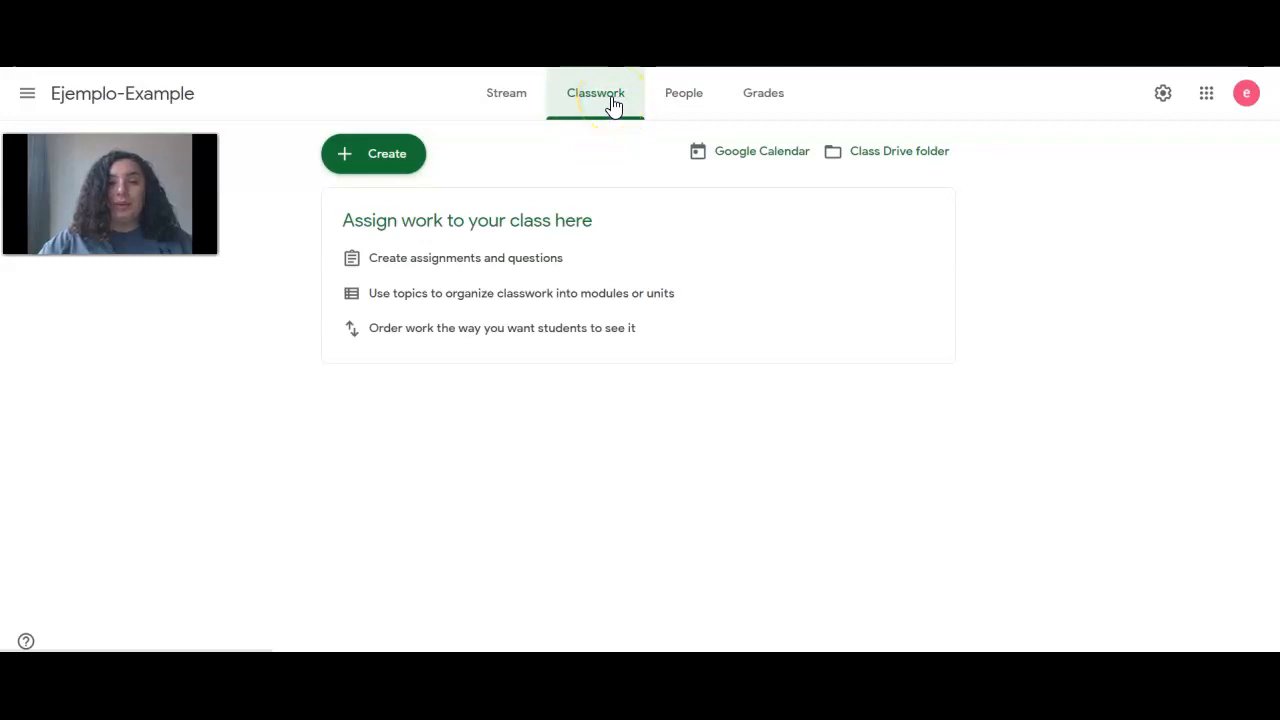
pyautogui.click(400, 162)
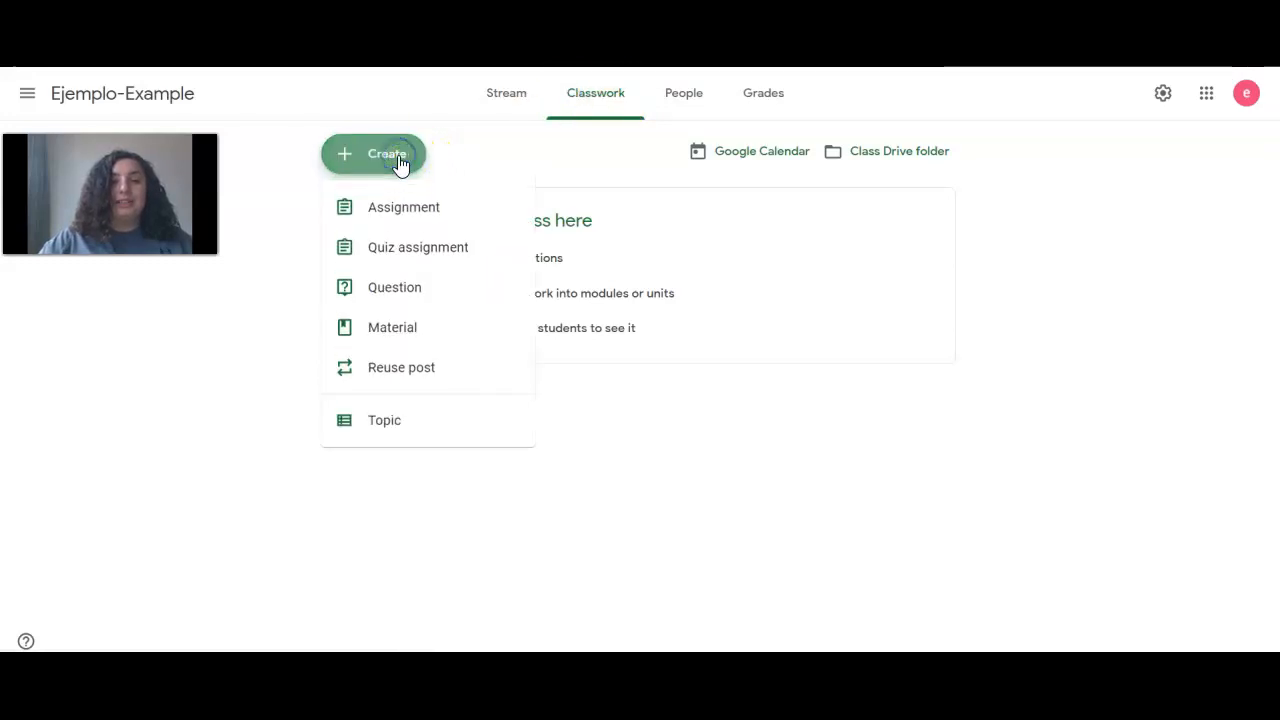
pyautogui.click(410, 426)
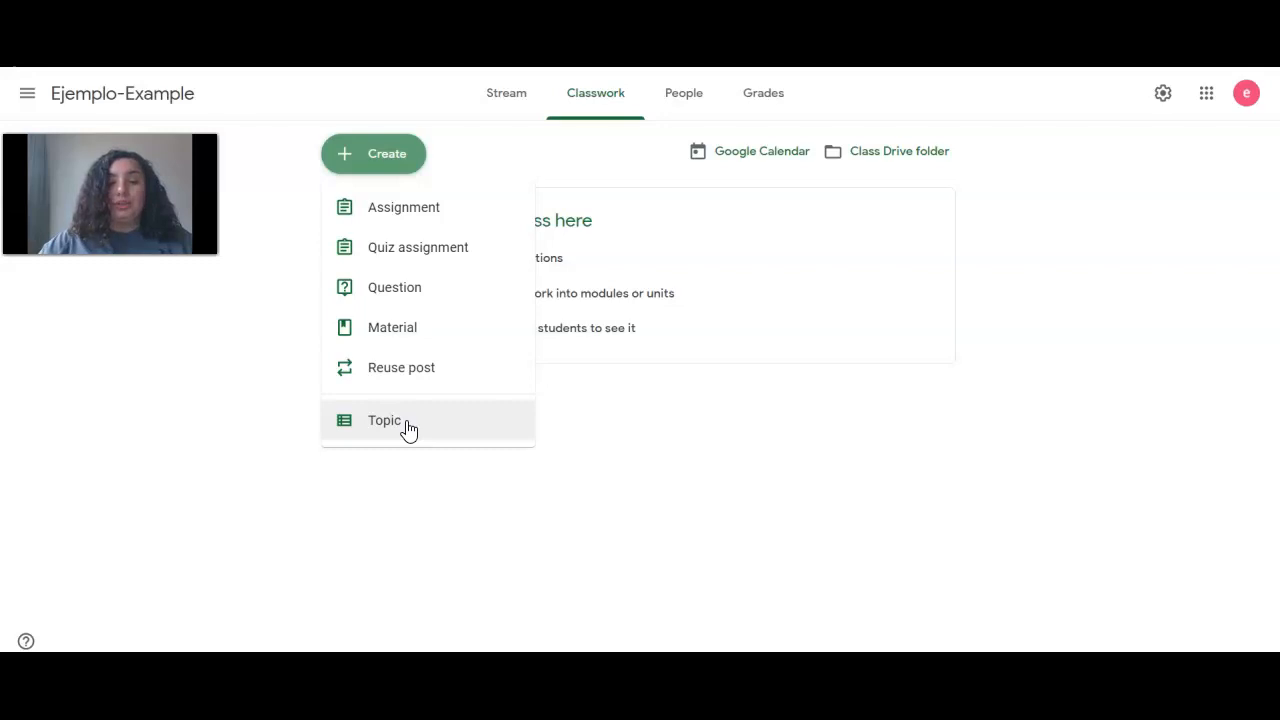
# Add a topic titled '1stSWWeek1-Primer Seis Semanas', fixing the typo in its name
pyautogui.click(406, 421)
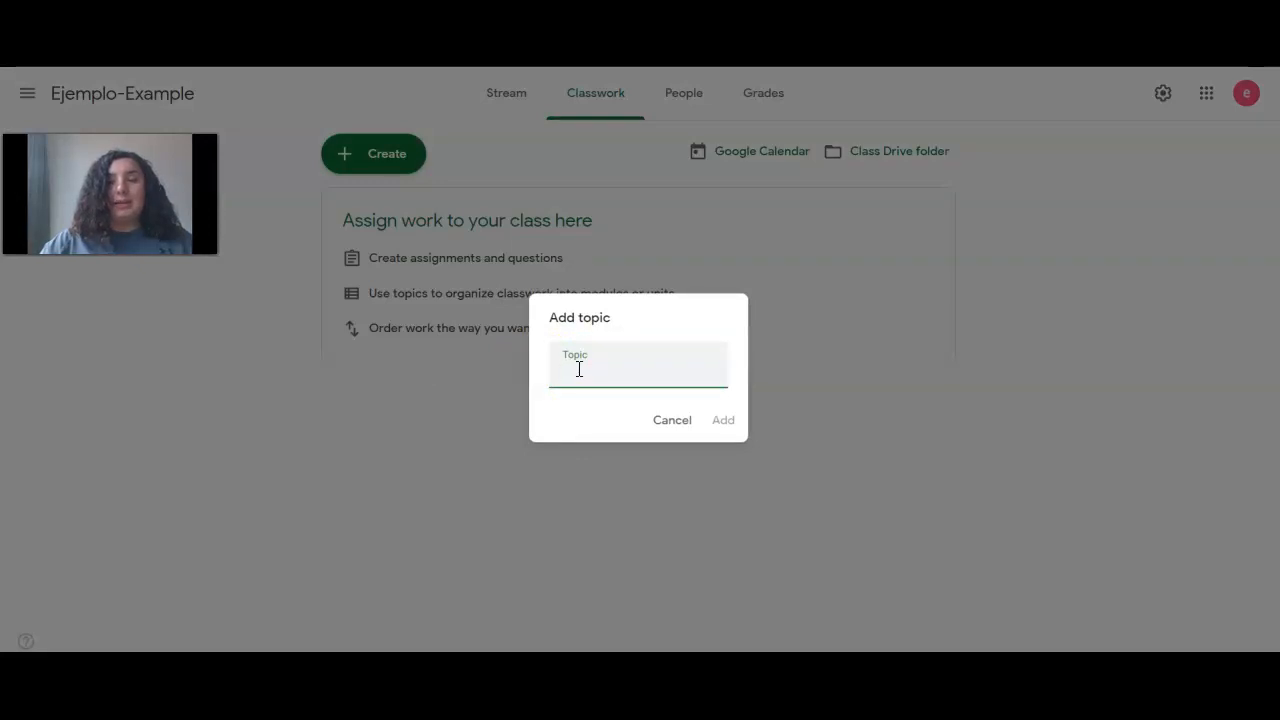
pyautogui.write('1stSW')
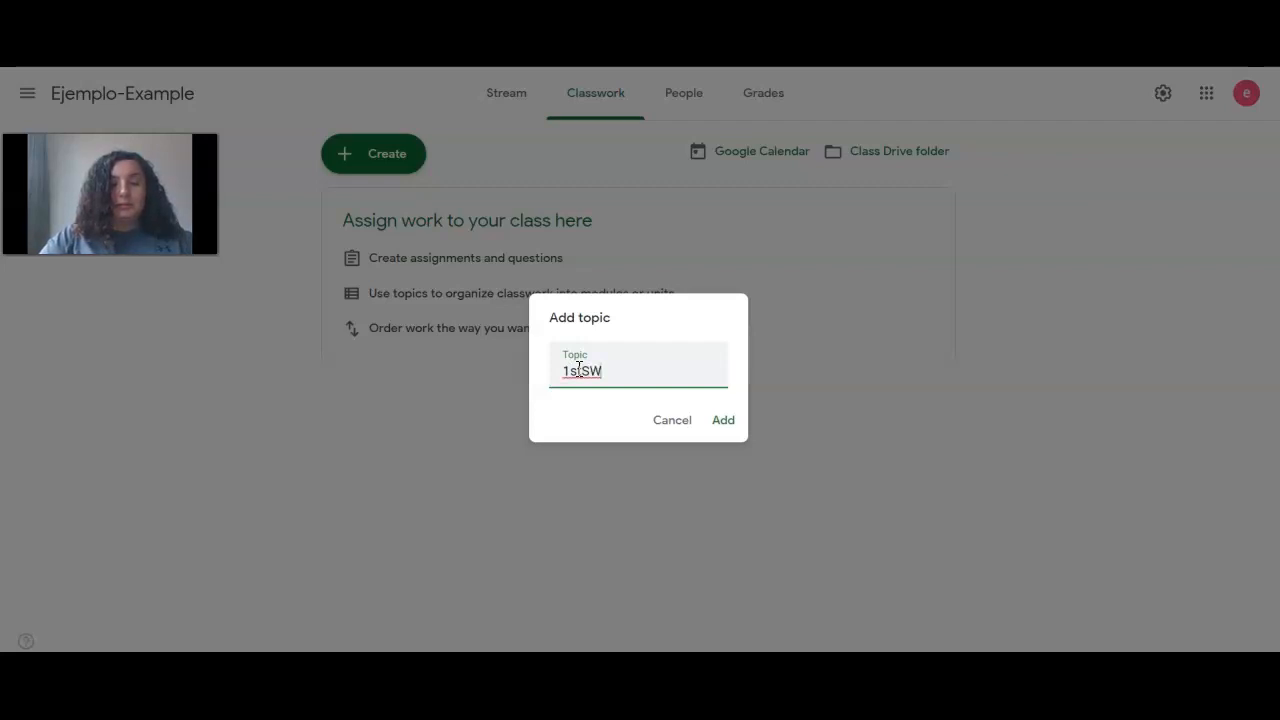
pyautogui.write('sSWW')
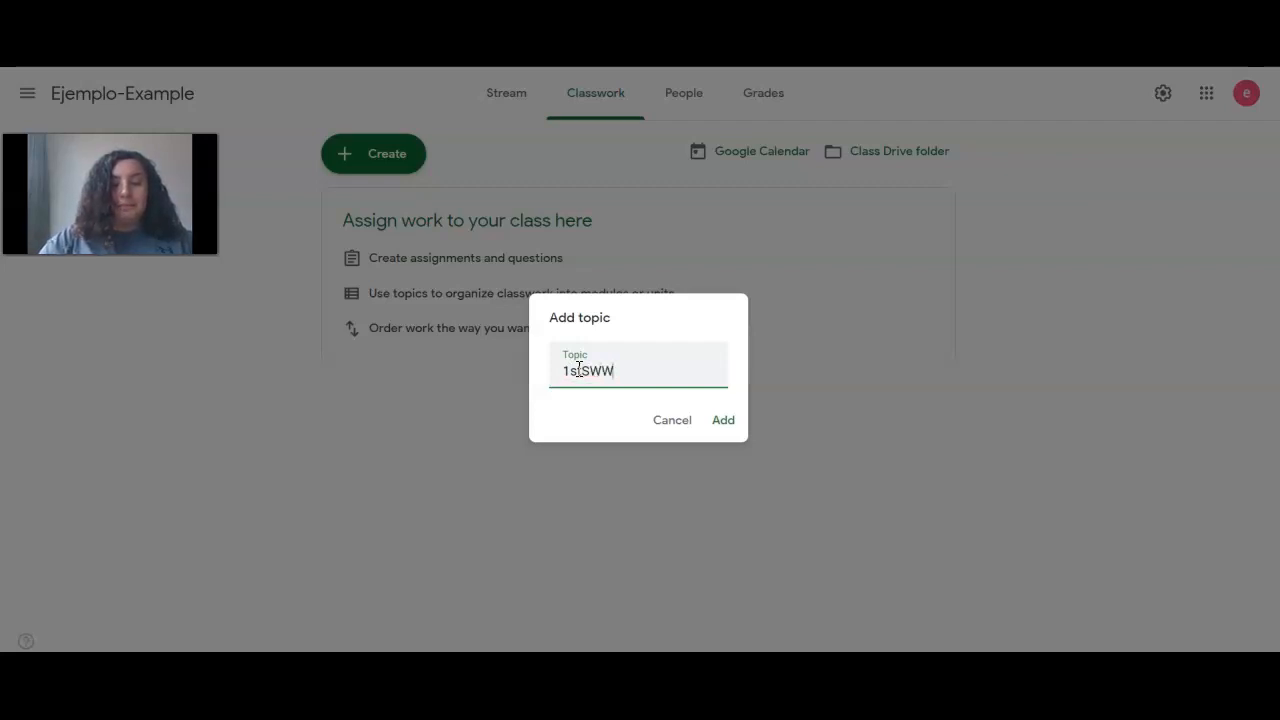
pyautogui.write('Week1')
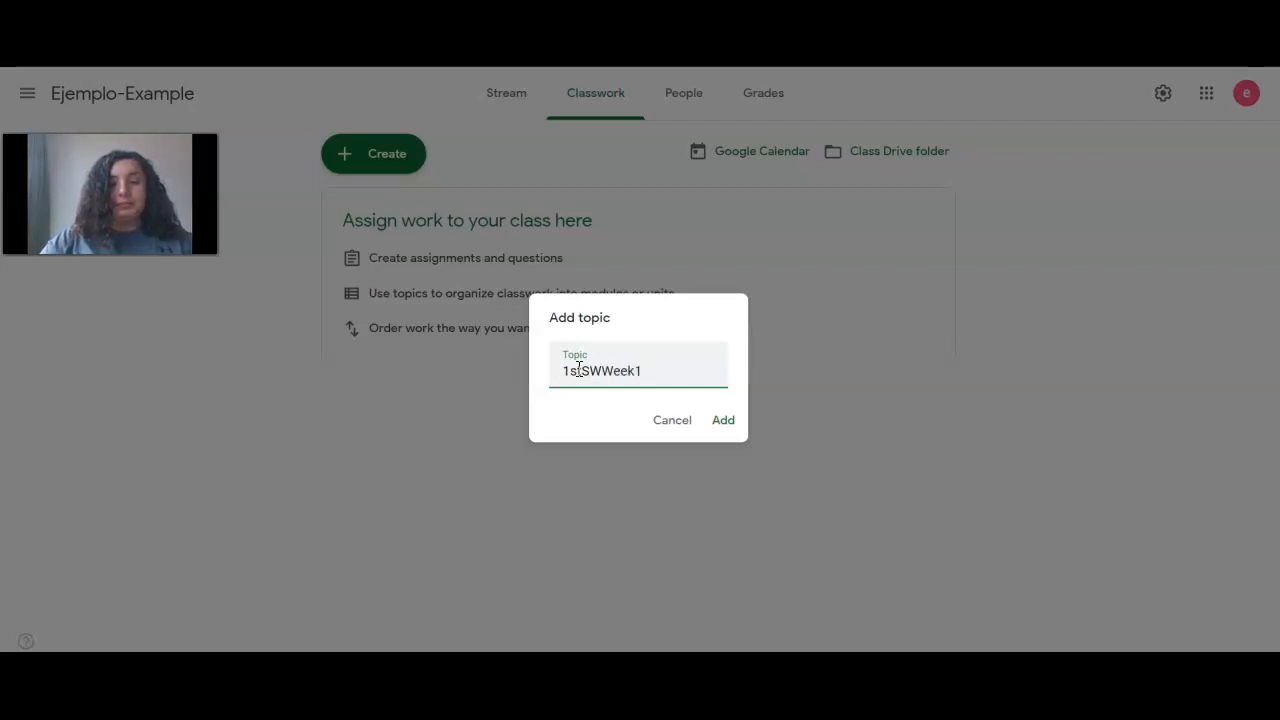
pyautogui.click(578, 369)
pyautogui.write('t')
pyautogui.click(731, 424)
pyautogui.click(710, 403)
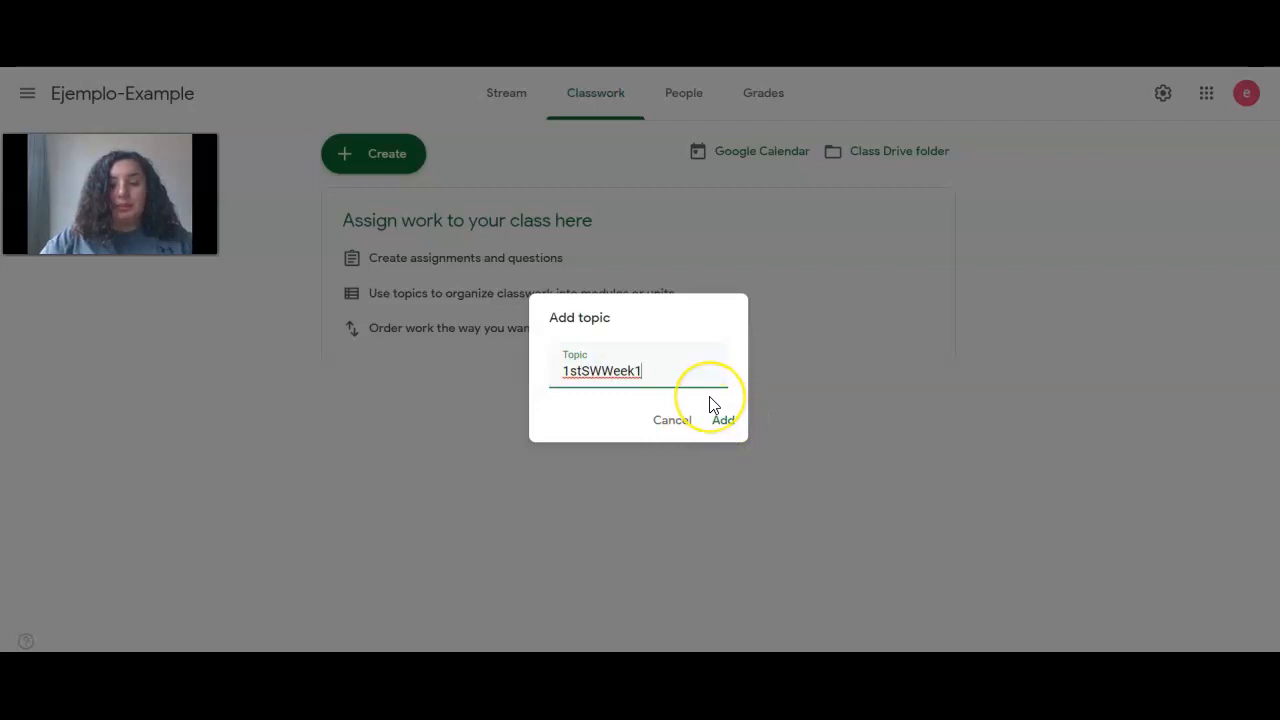
pyautogui.write('-Primer Seis Semanas')
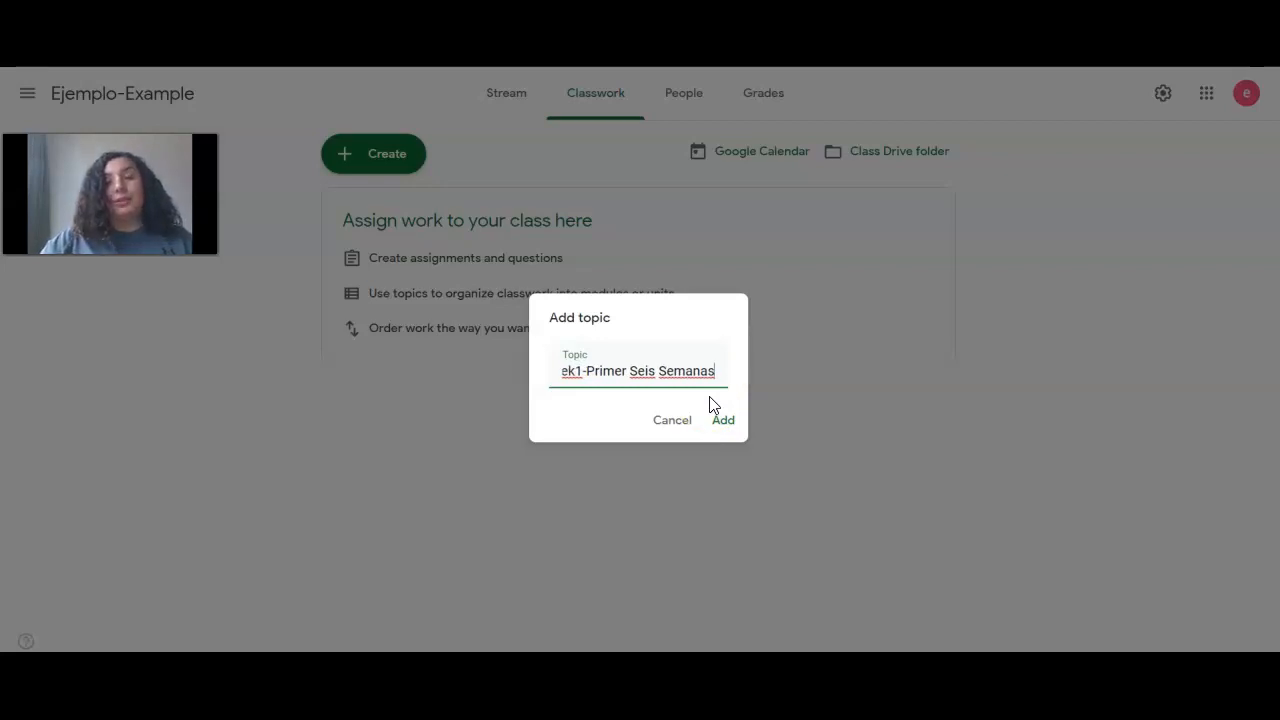
pyautogui.click(722, 421)
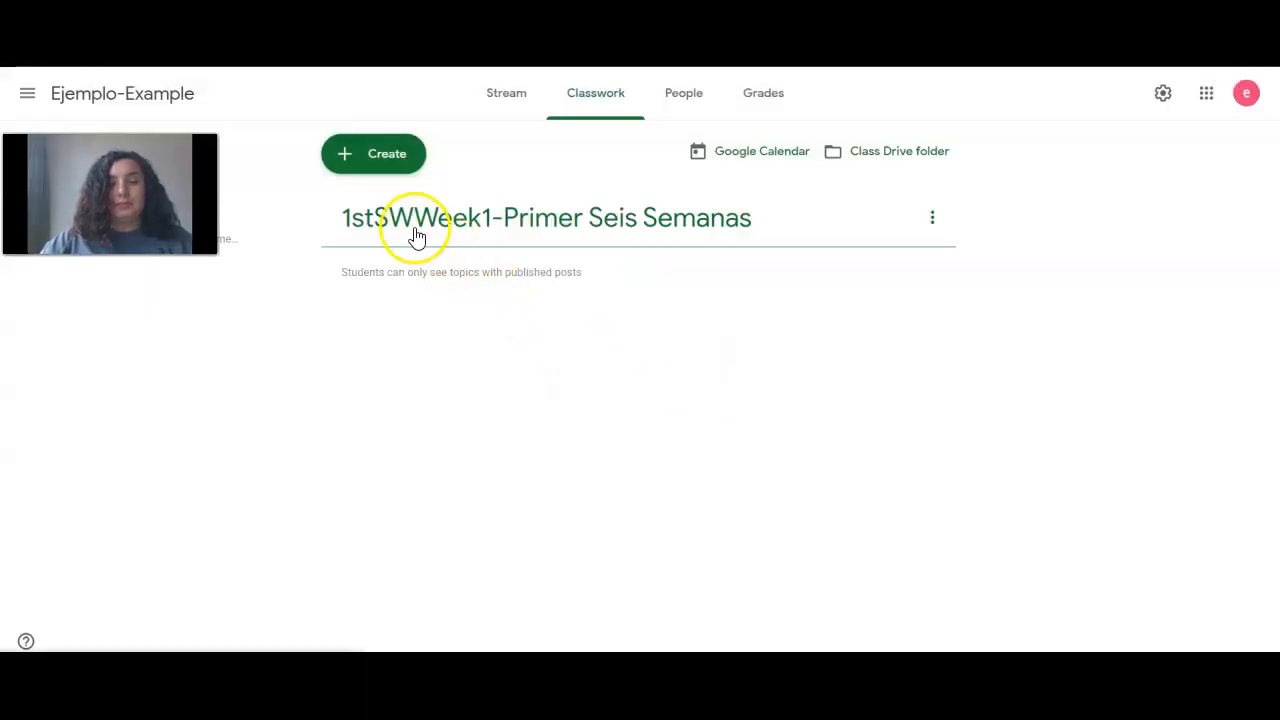
# Check the week 1 topic's options menu, close it, and open the Create menu
pyautogui.click(932, 220)
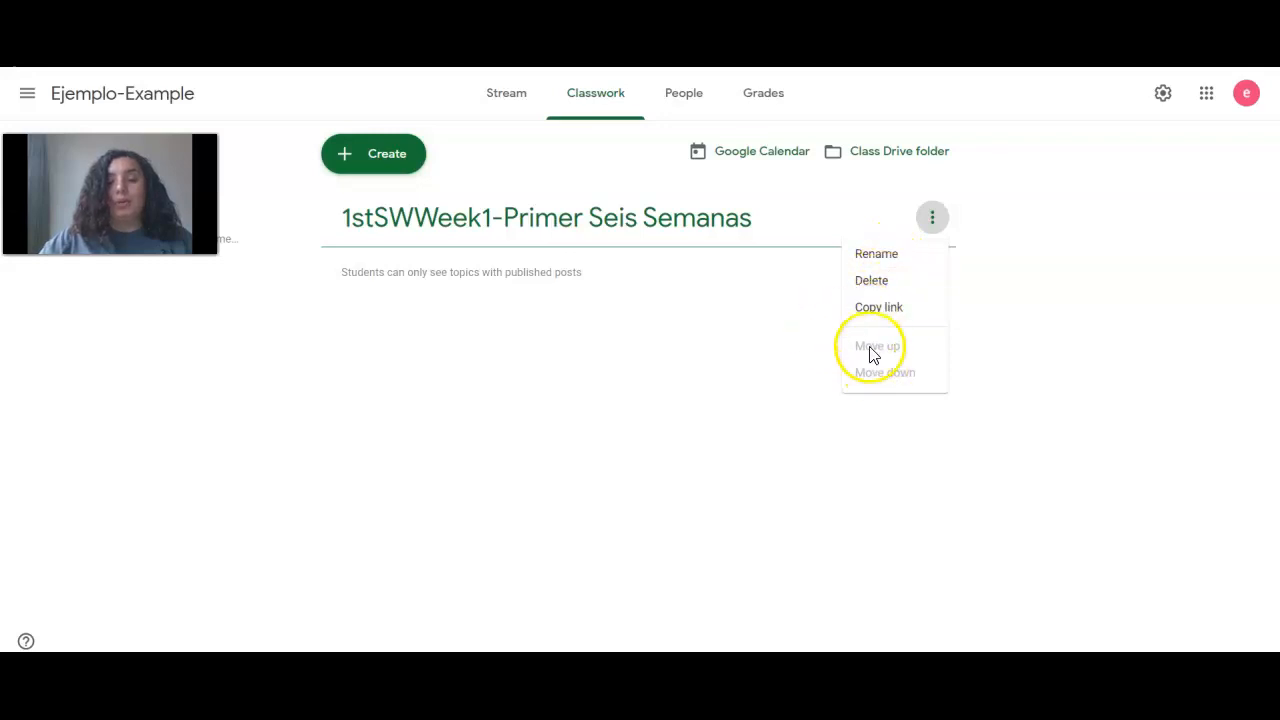
pyautogui.click(355, 139)
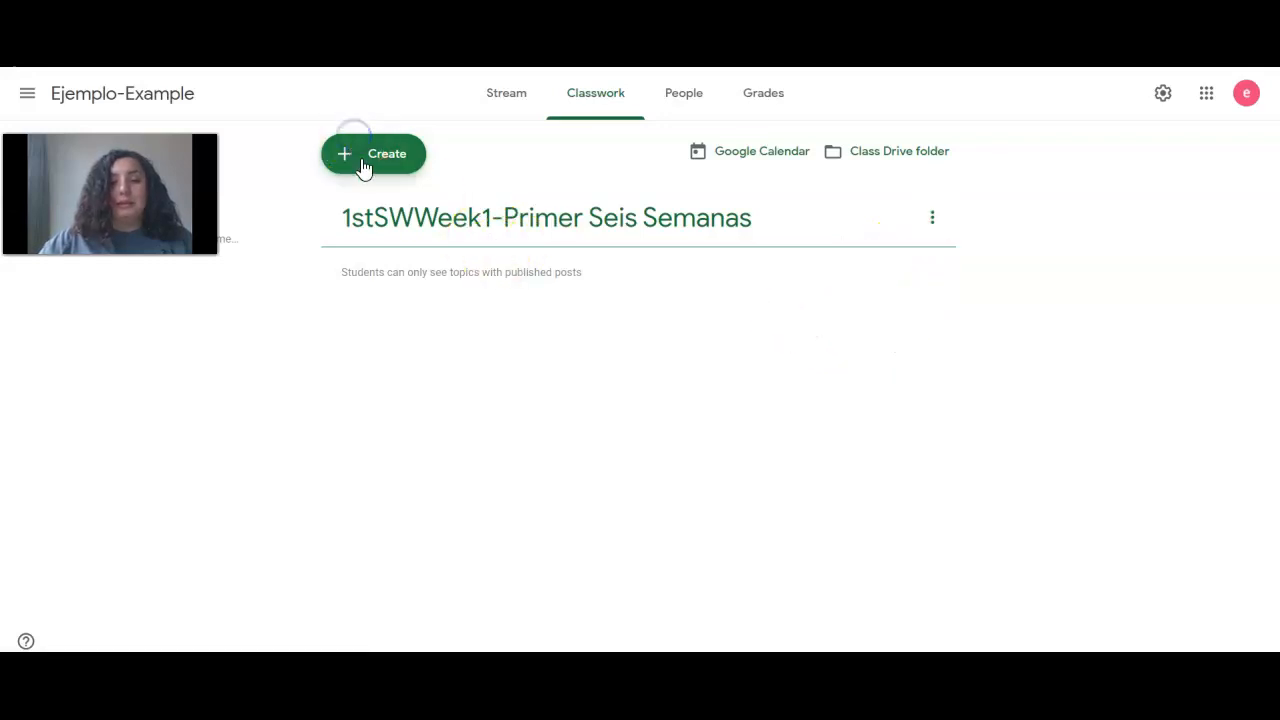
pyautogui.click(375, 165)
# Add a second topic named '2ndSWWeek2-PrimerSeisSemanasS2'
pyautogui.click(410, 428)
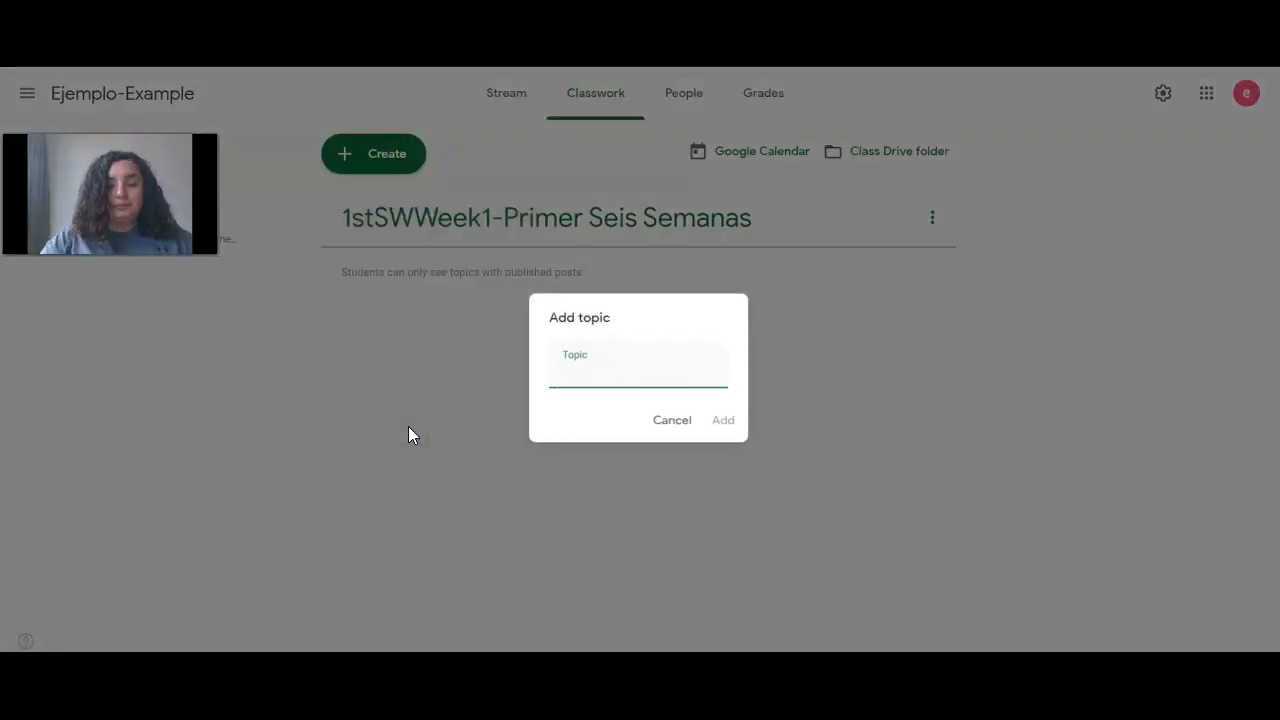
pyautogui.write('2')
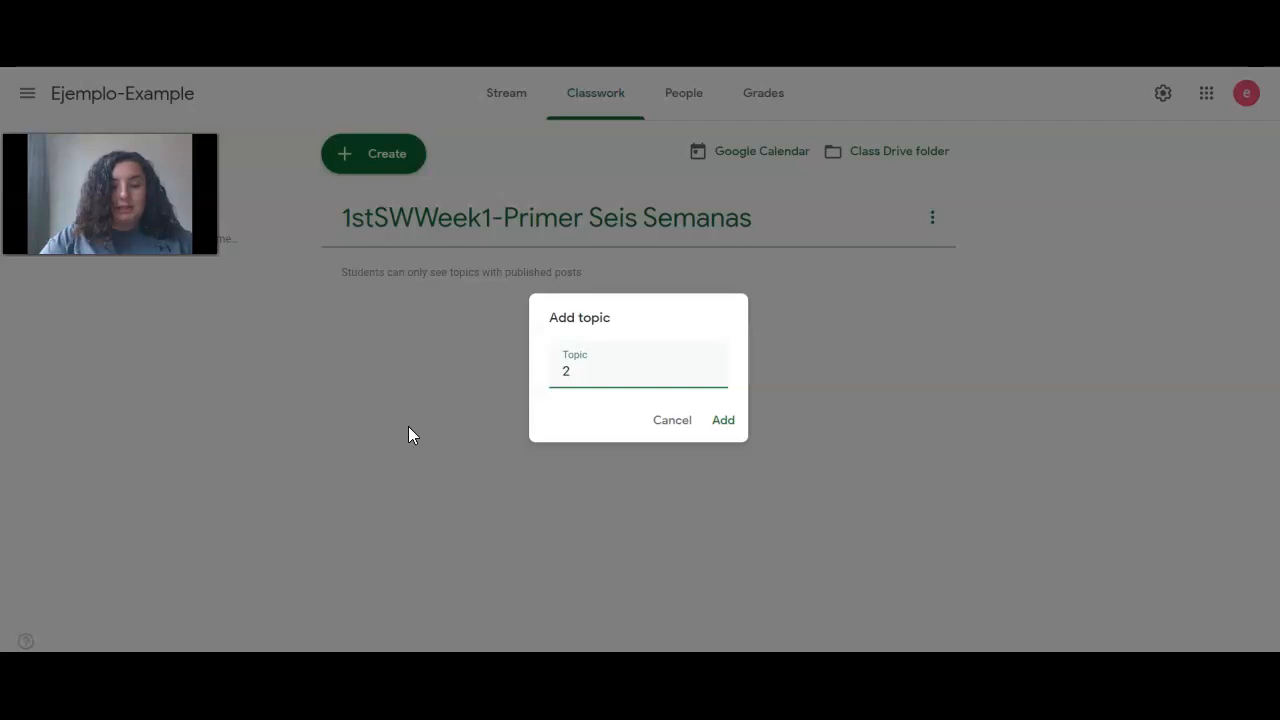
pyautogui.write('ndS')
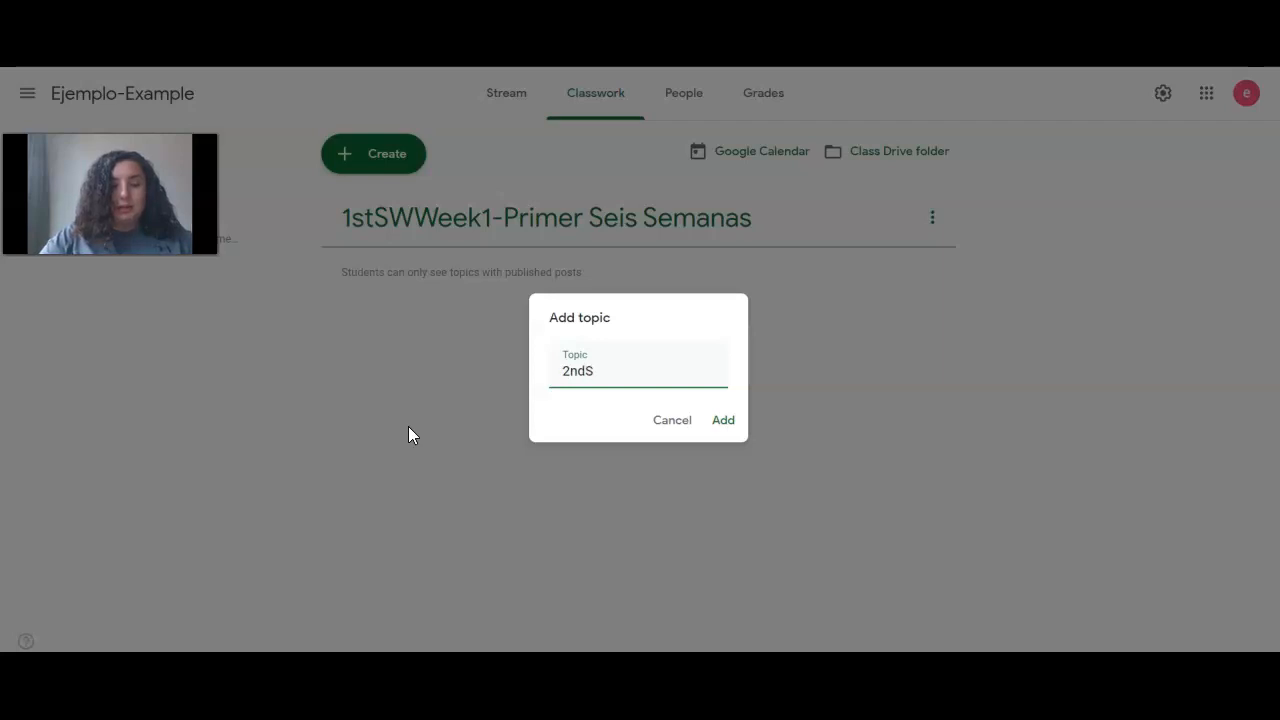
pyautogui.write('WW')
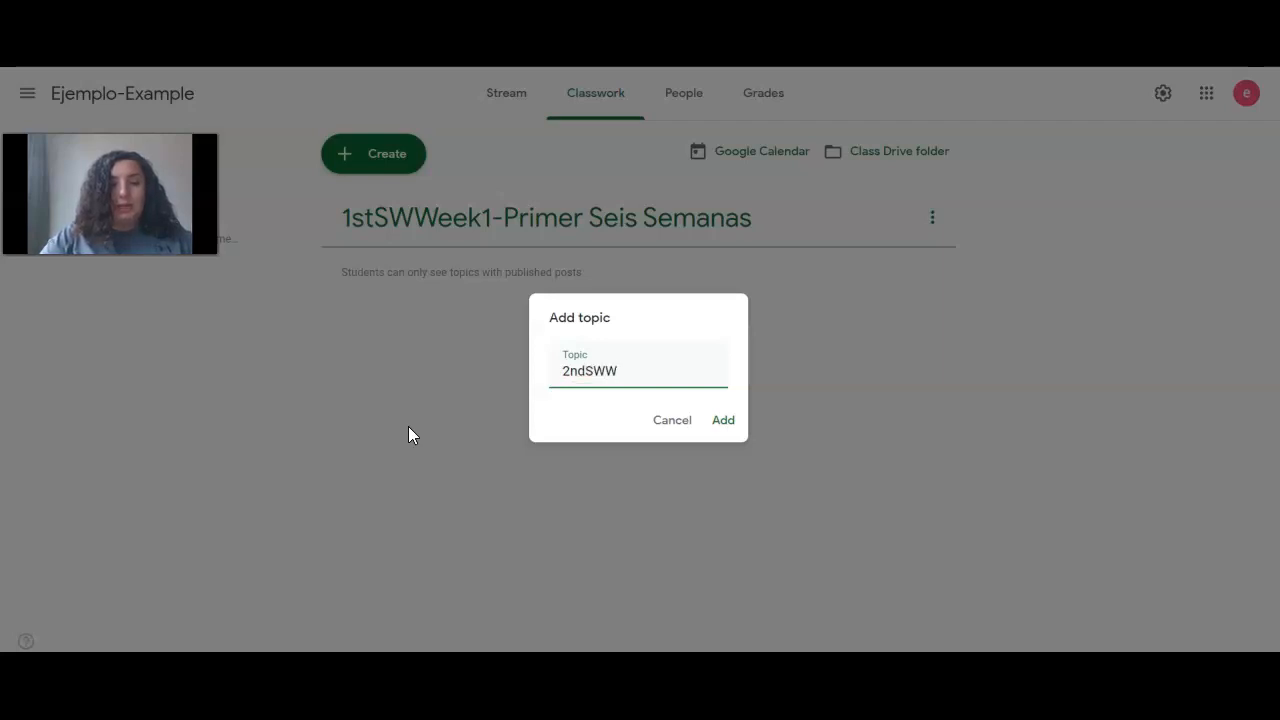
pyautogui.write('eek2')
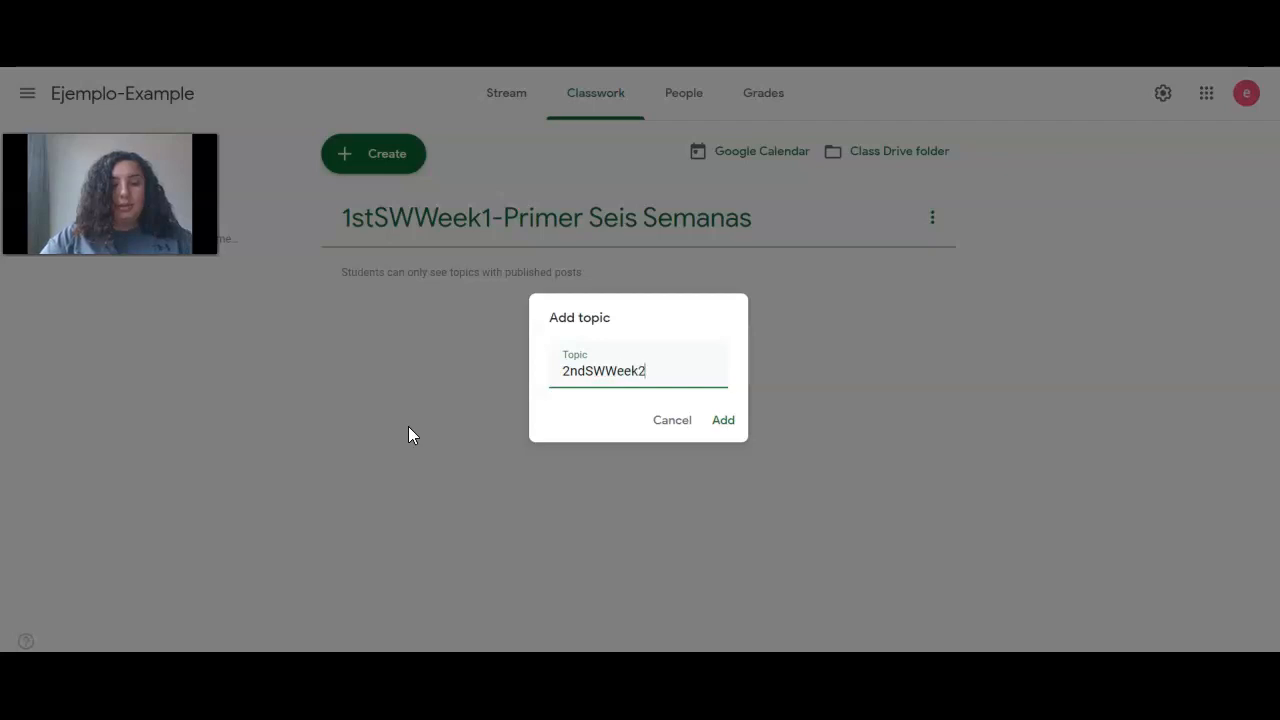
pyautogui.write('-Primer')
pyautogui.write('is')
pyautogui.press('BackSpace')
pyautogui.write('sem')
pyautogui.press('BackSpace')
pyautogui.press('BackSpace')
pyautogui.press('BackSpace')
pyautogui.write('Semanas')
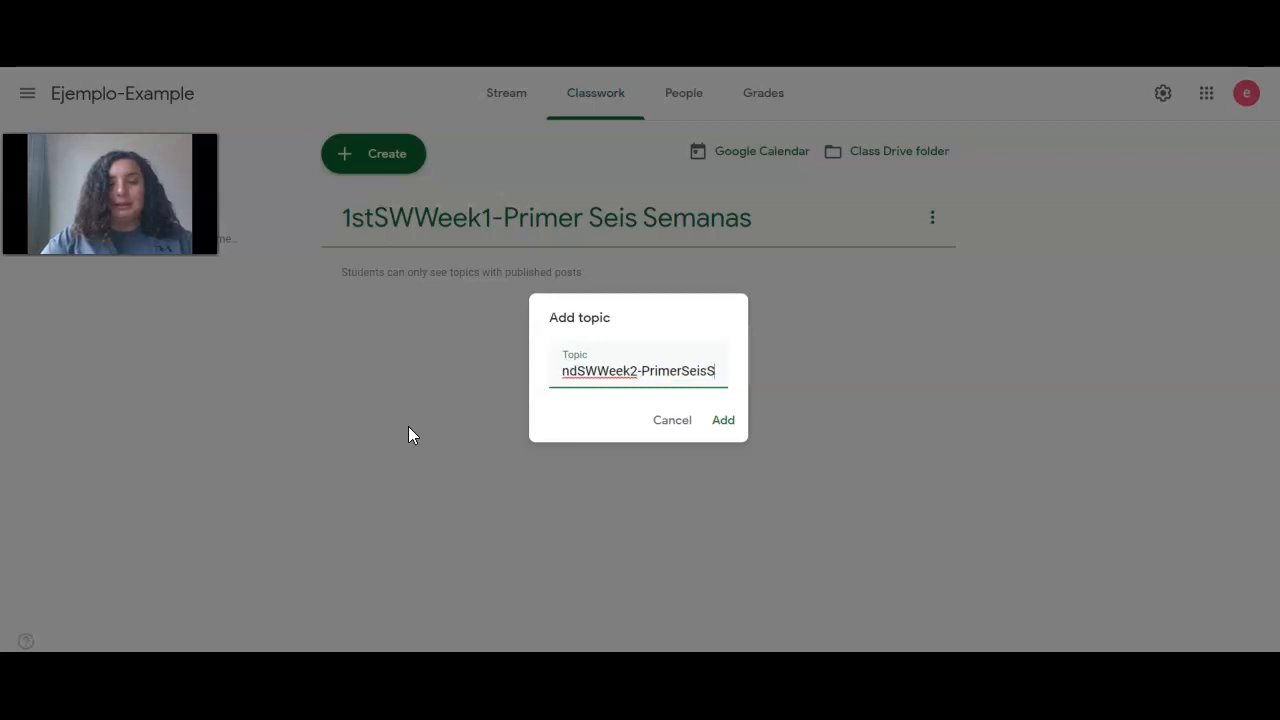
pyautogui.press('BackSpace')
pyautogui.write('asS')
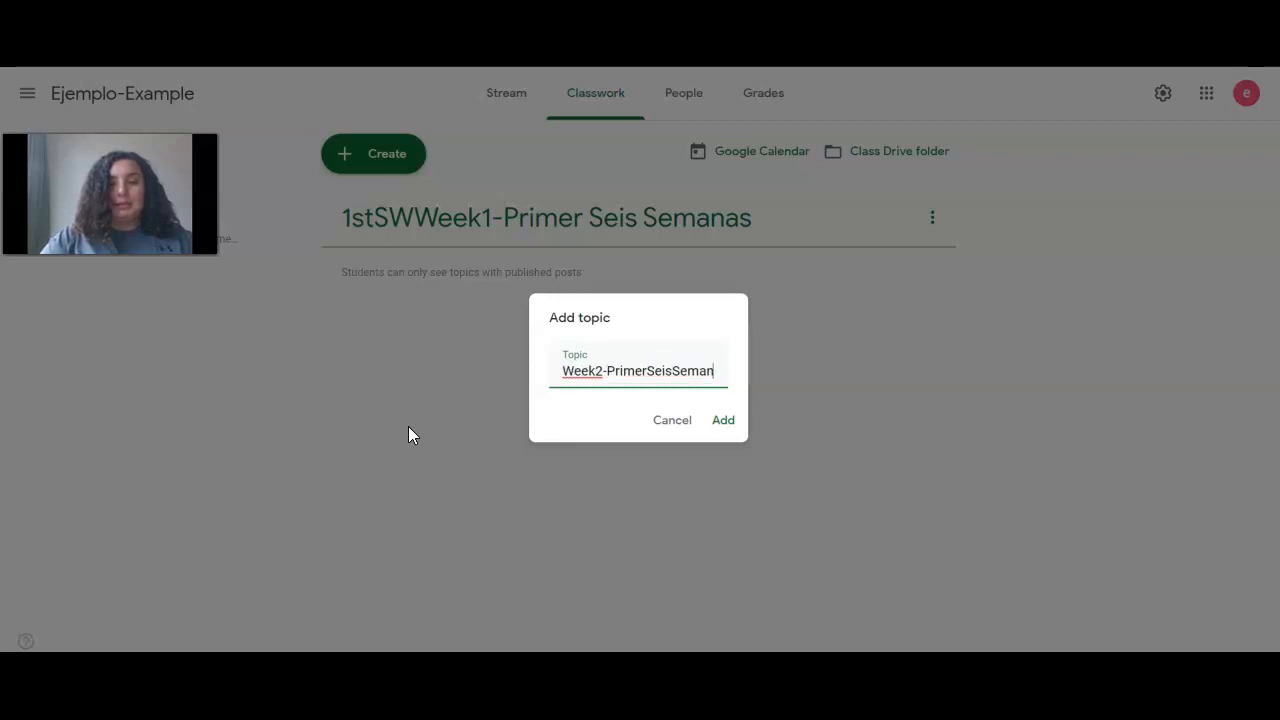
pyautogui.write('2')
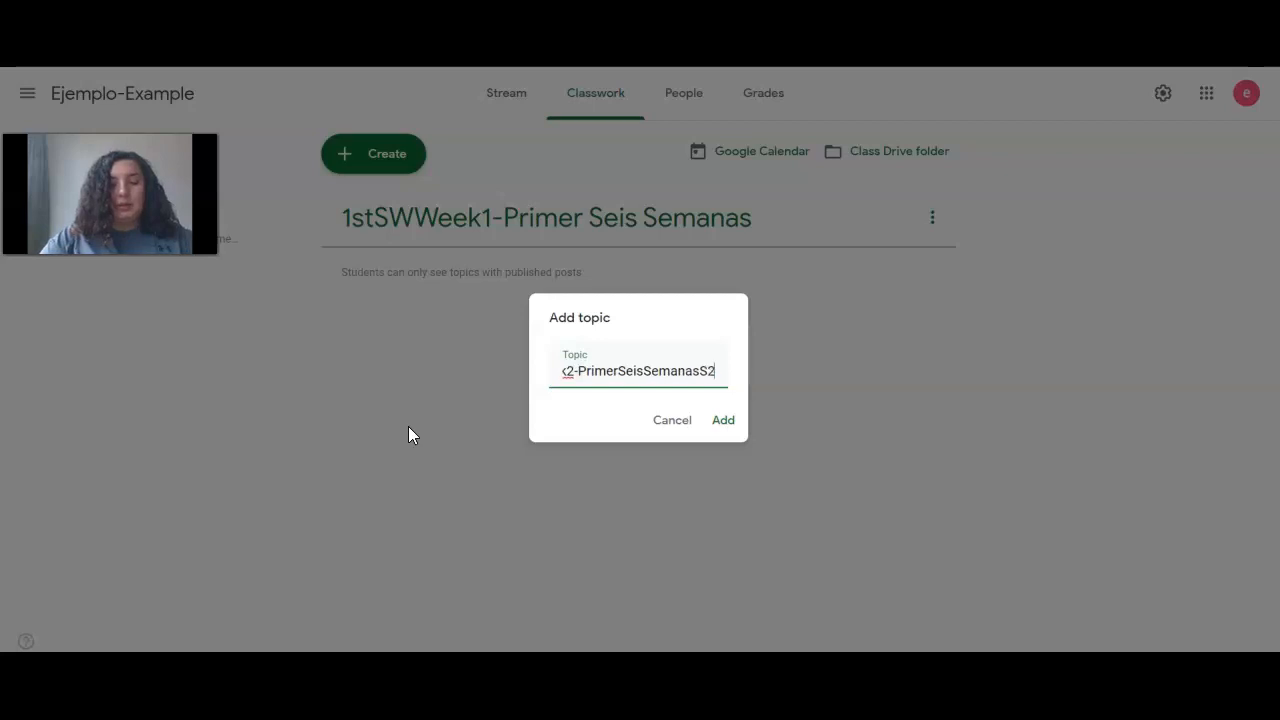
pyautogui.click(728, 426)
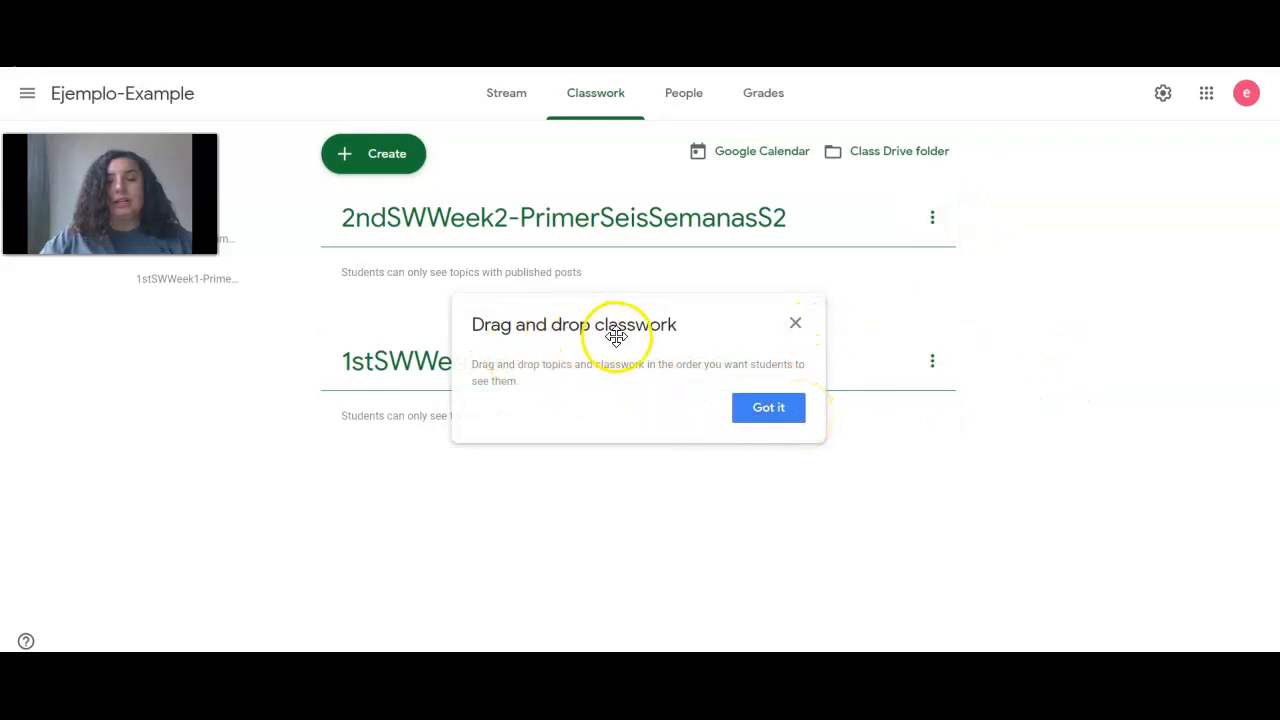
# Dismiss the drag-and-drop tip and open Rename for the week 1 topic
pyautogui.click(765, 407)
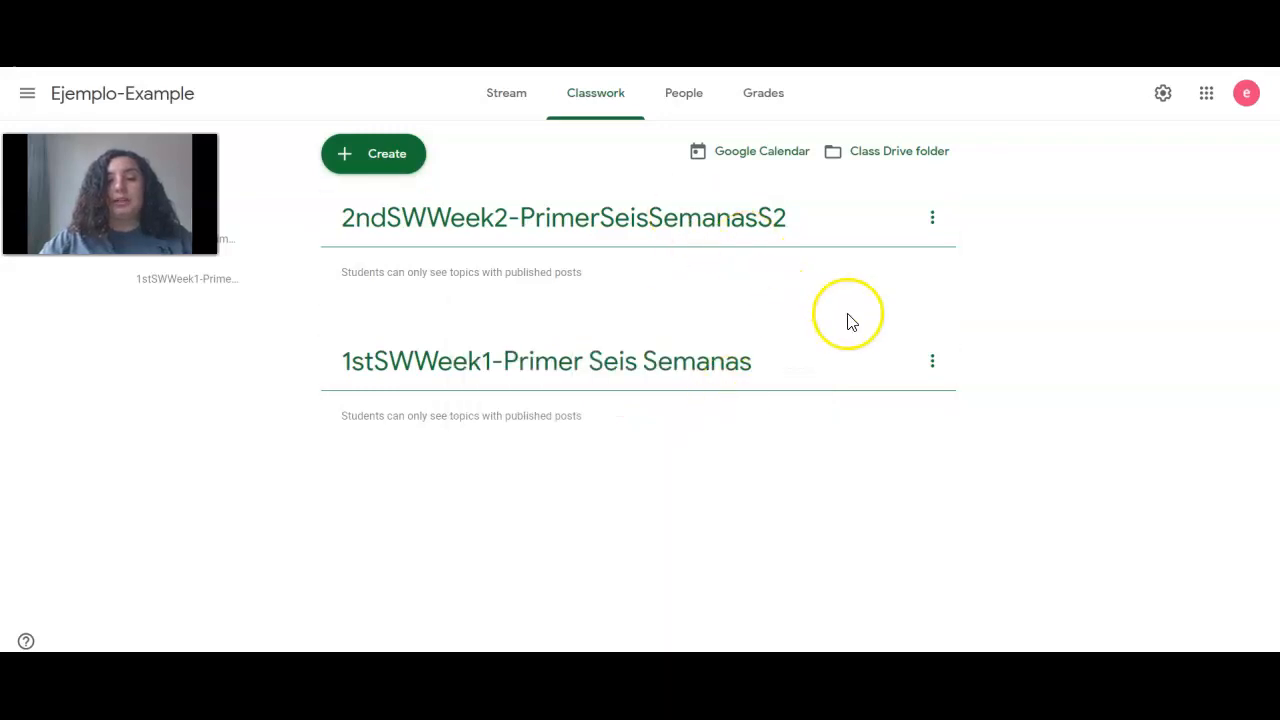
pyautogui.click(931, 366)
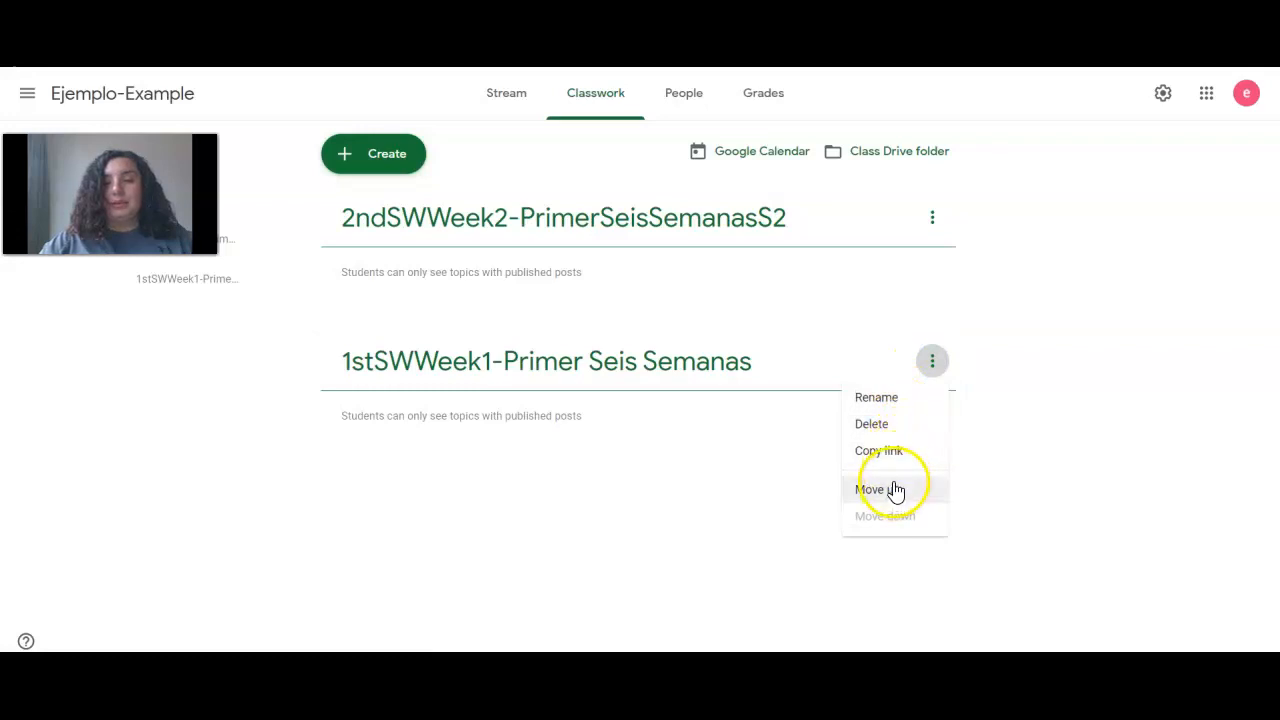
pyautogui.click(895, 405)
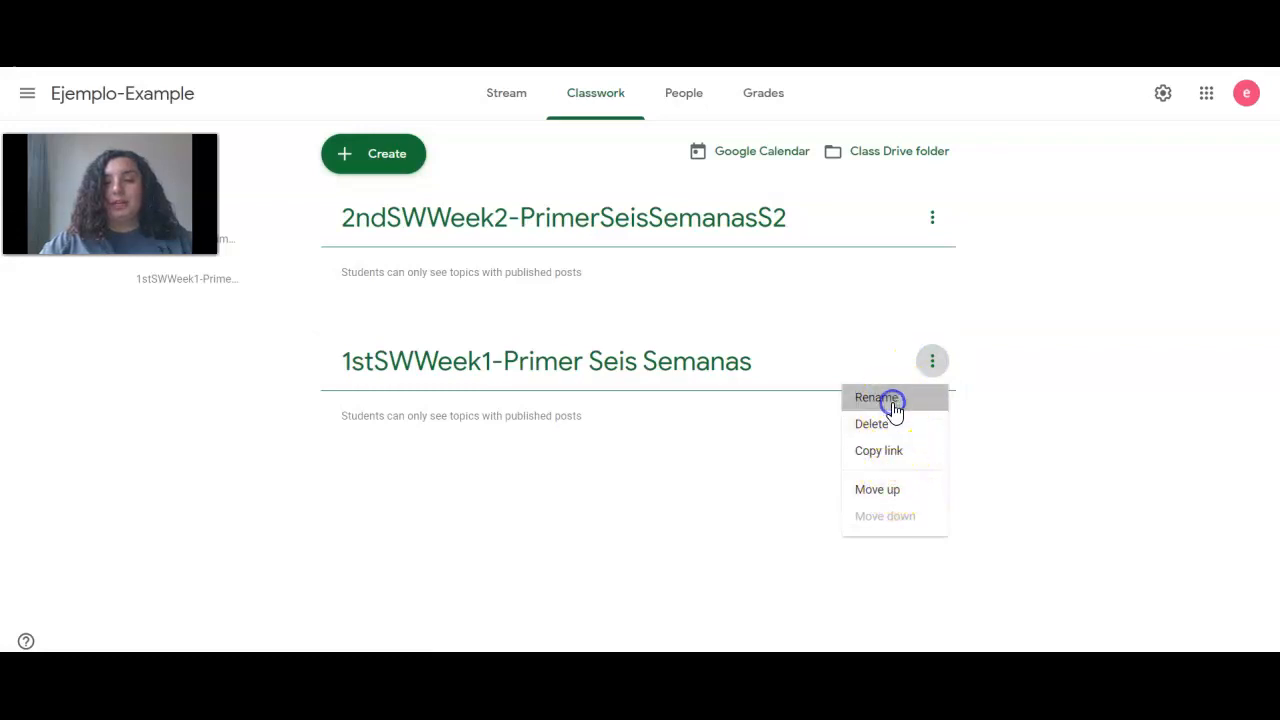
# Edit the week 1 topic name to '1stSWWeek1-Primer Seis SemanasS1' and confirm
pyautogui.click(716, 372)
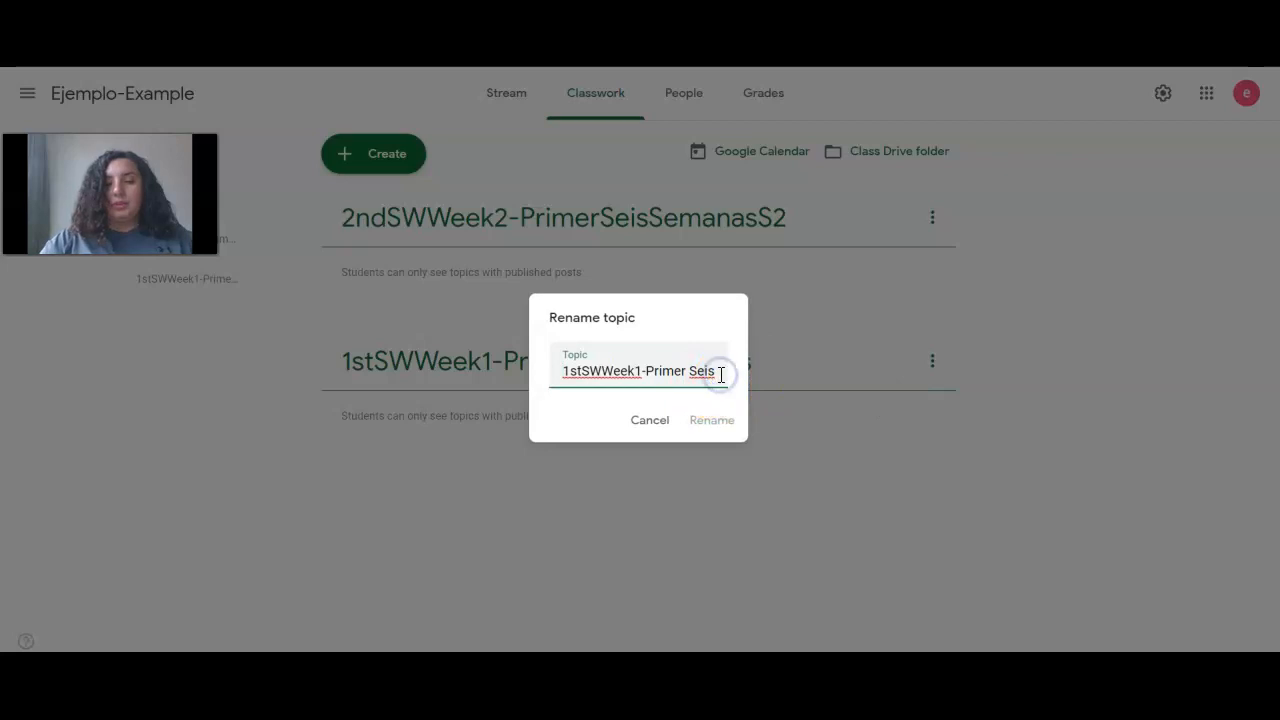
pyautogui.write('W2')
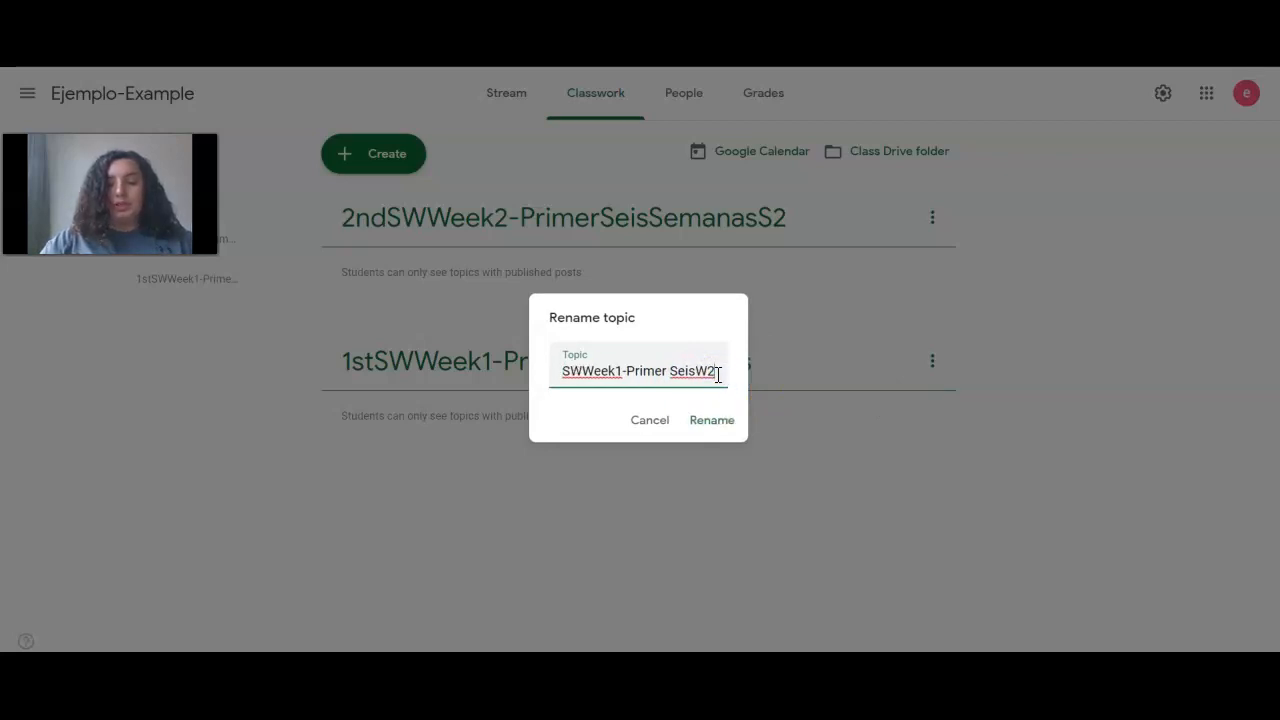
pyautogui.press('BackSpace')
pyautogui.write('1')
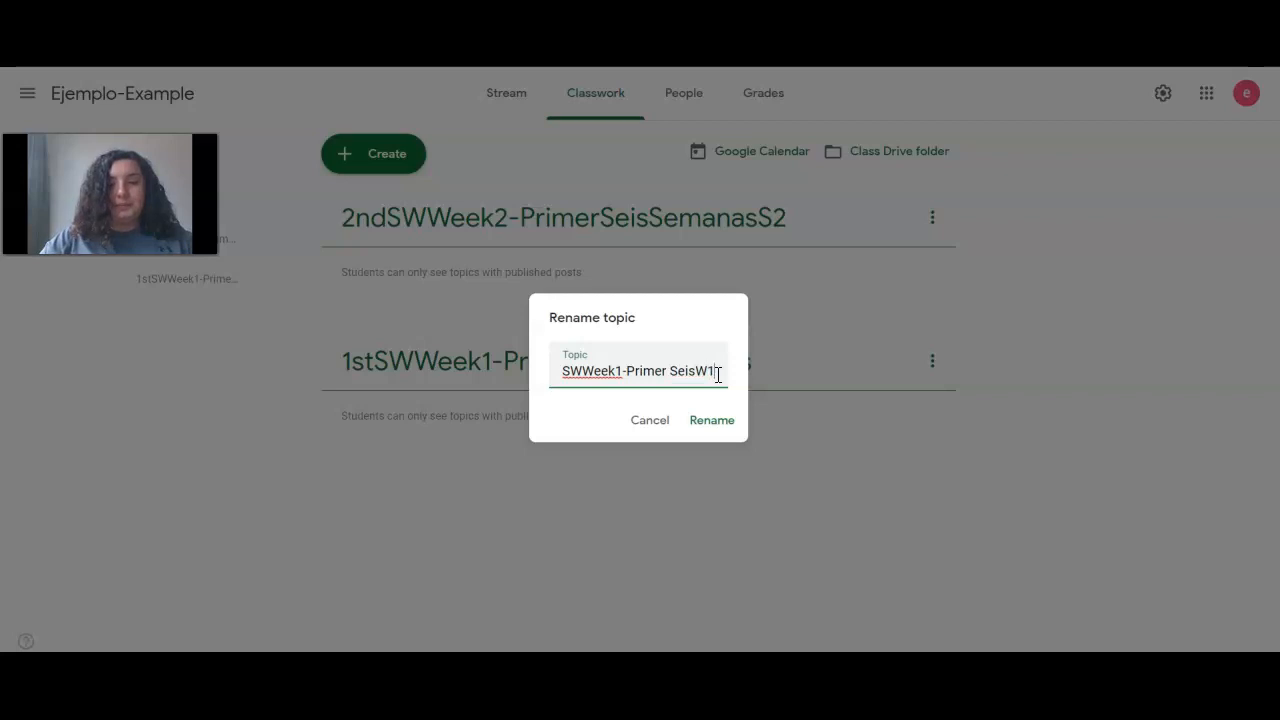
pyautogui.click(625, 373)
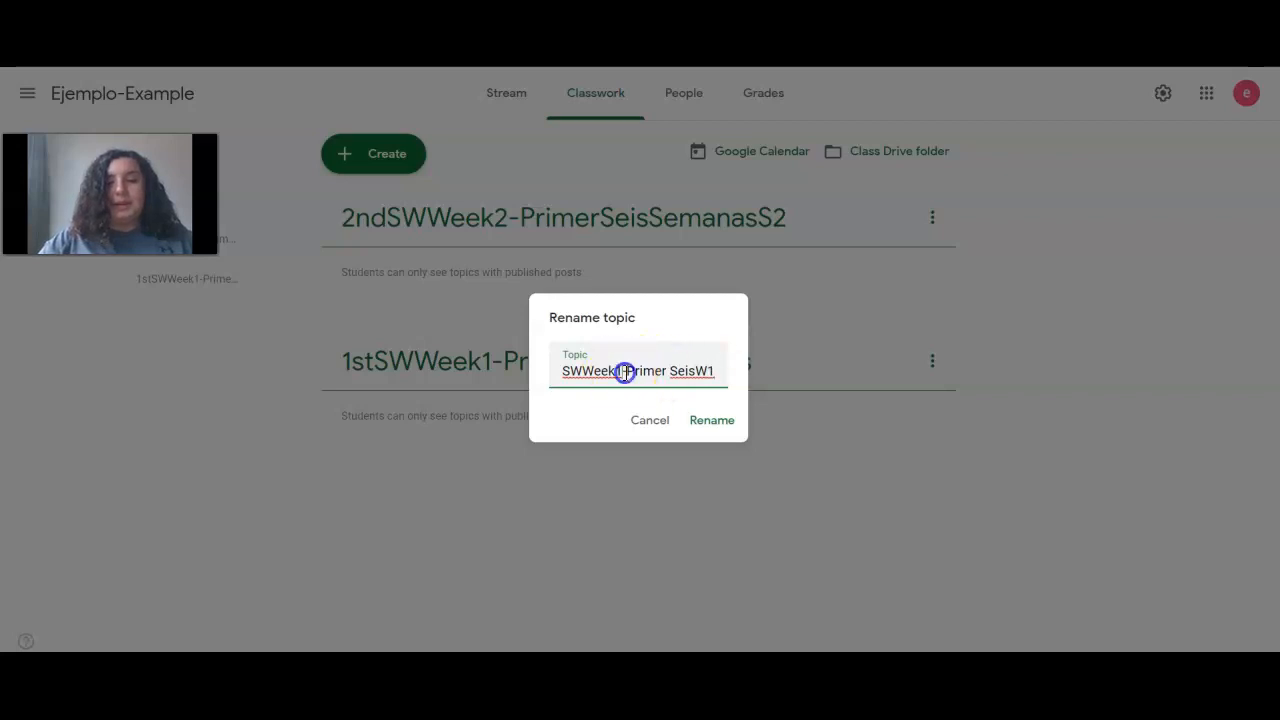
pyautogui.click(710, 380)
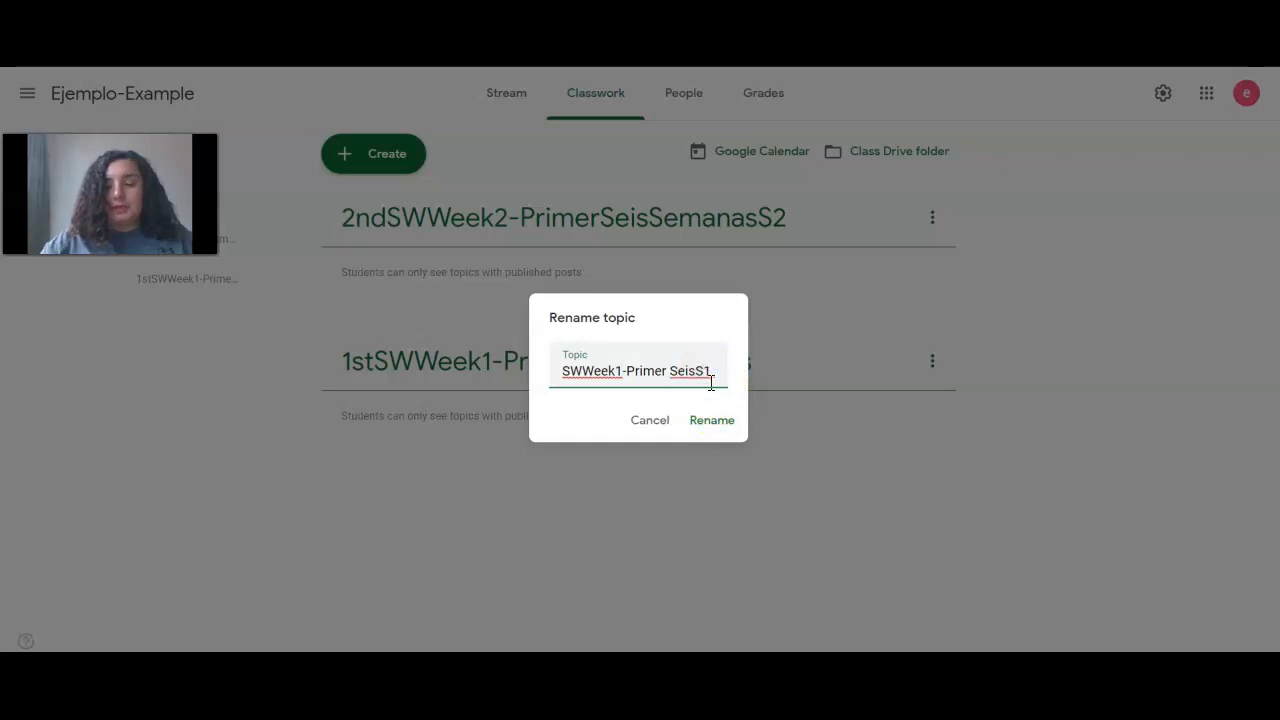
pyautogui.write('Se')
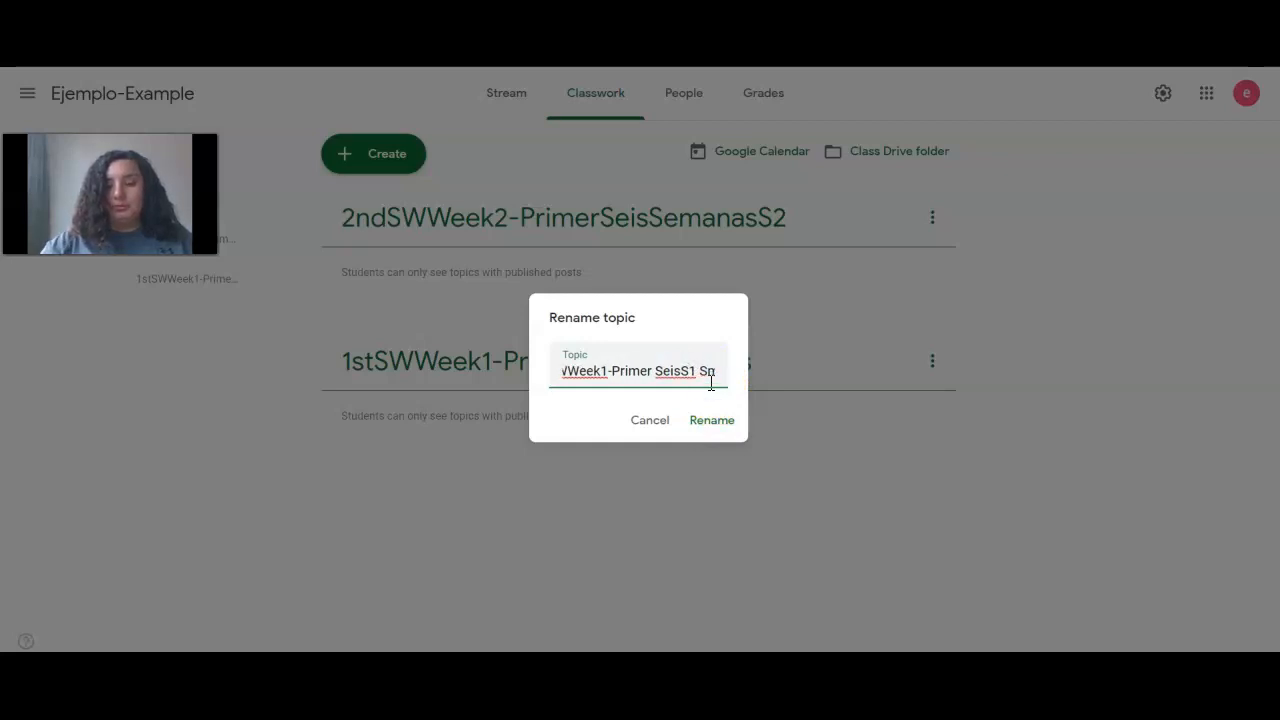
pyautogui.press('BackSpace')
pyautogui.press('BackSpace')
pyautogui.press('BackSpace')
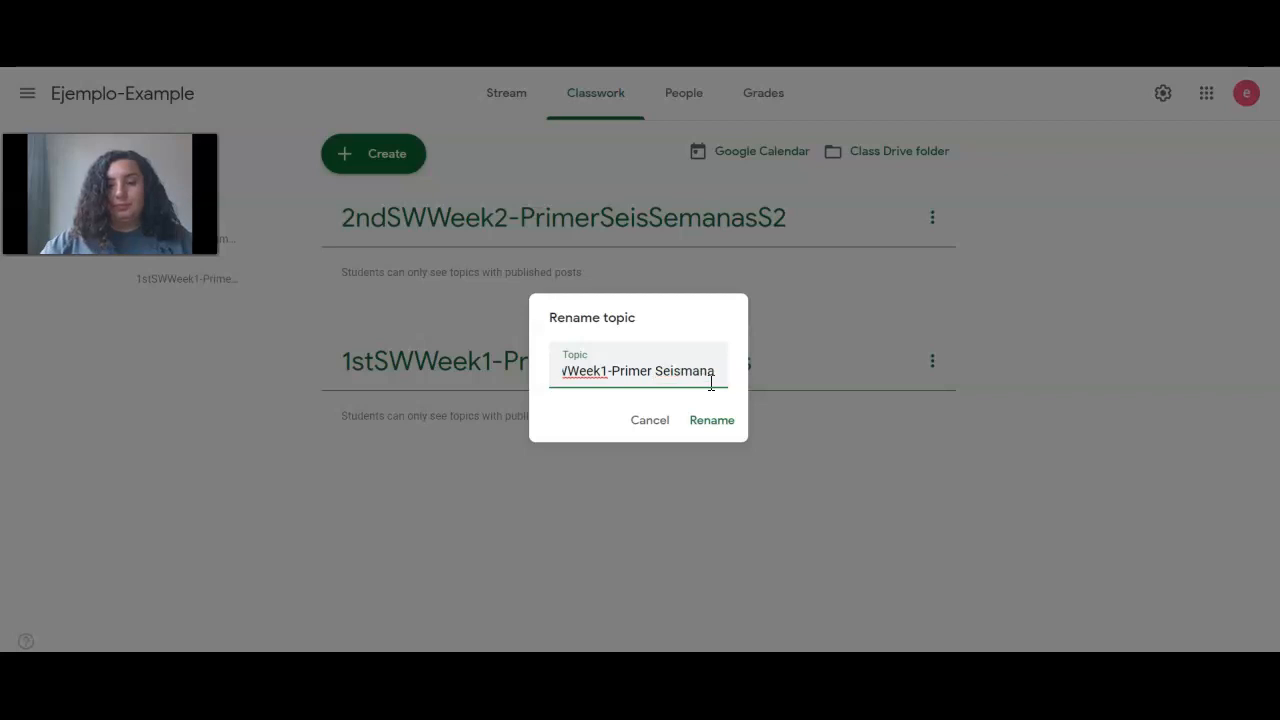
pyautogui.write('Se')
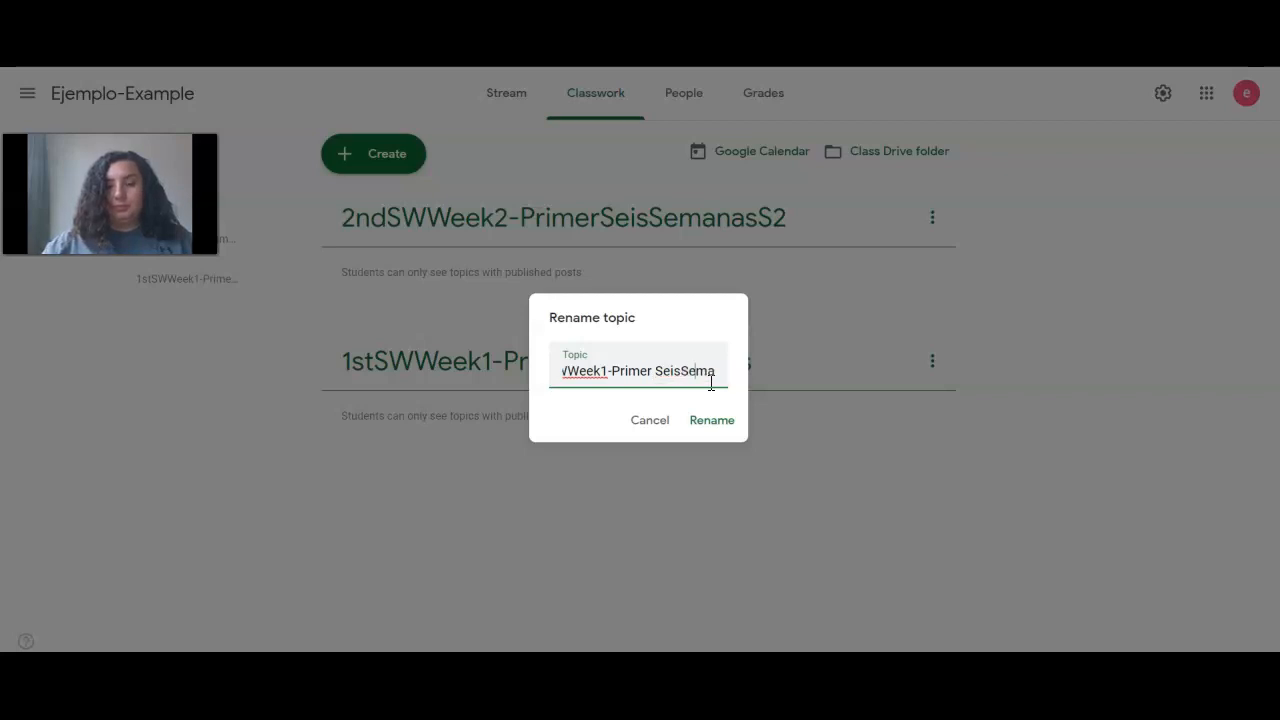
pyautogui.press('Right')
pyautogui.press('Right')
pyautogui.press('Right')
pyautogui.press('Right')
pyautogui.press('Right')
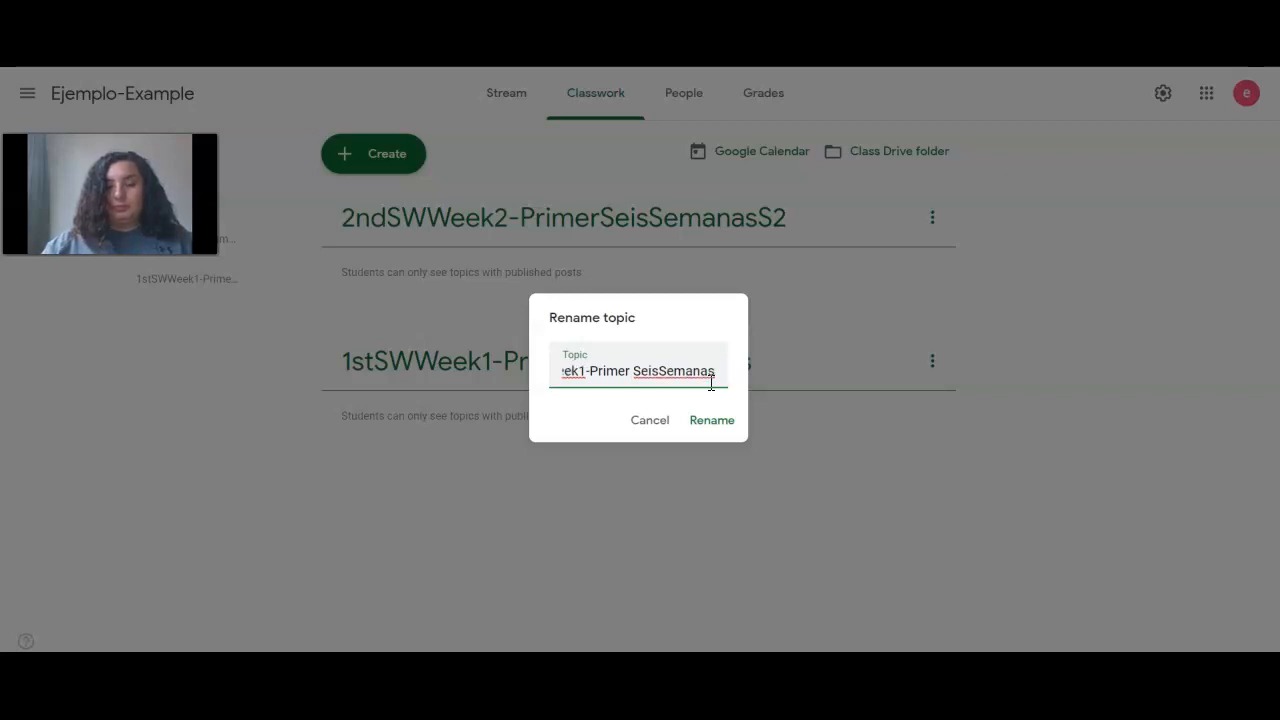
pyautogui.write('S1')
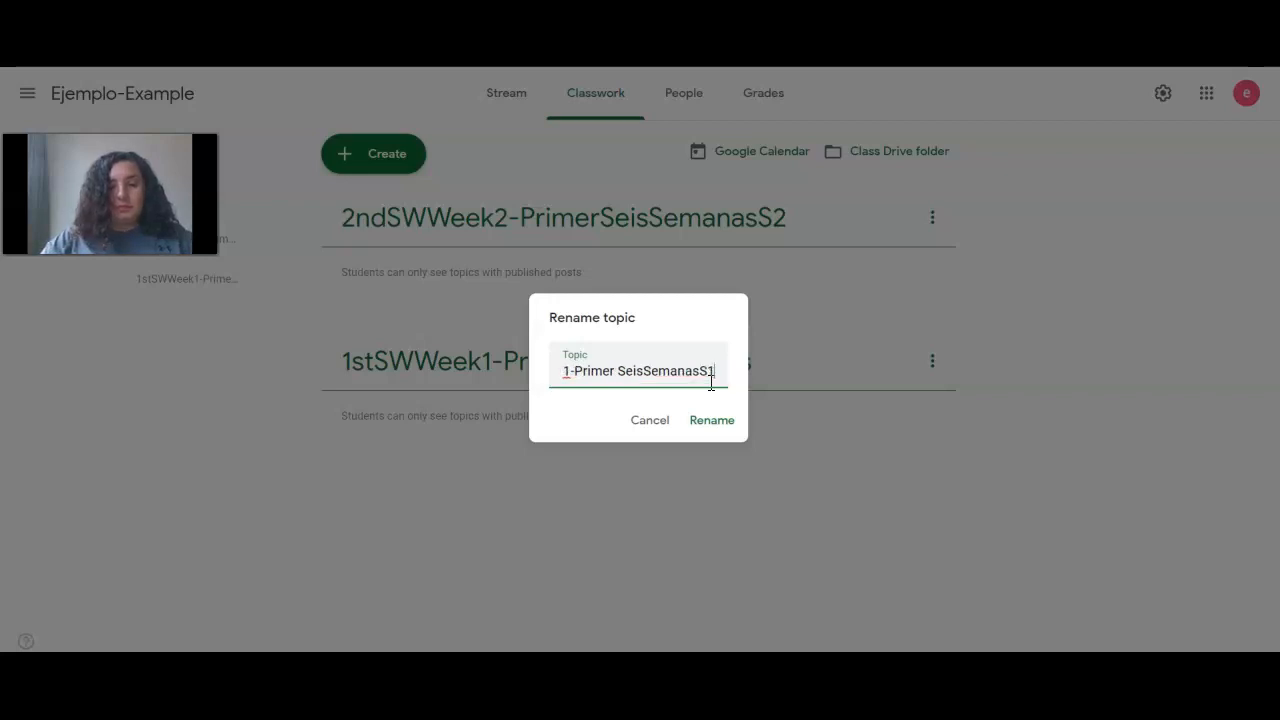
pyautogui.click(643, 372)
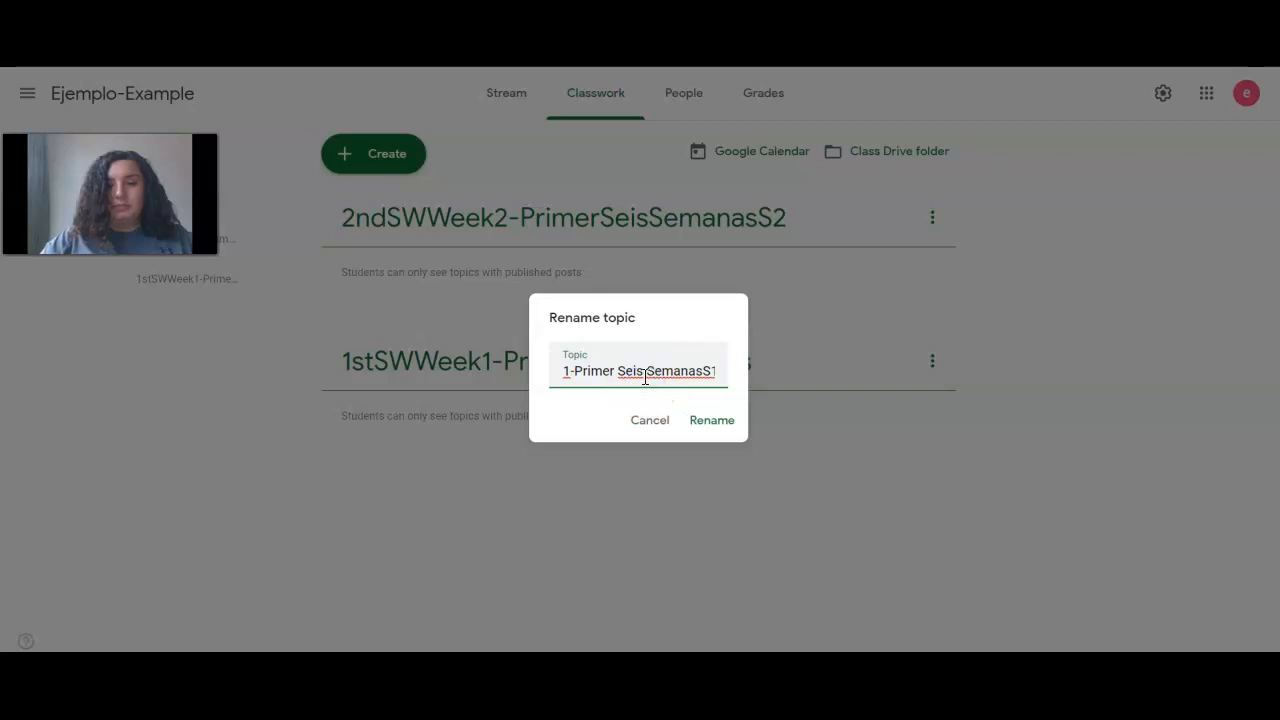
pyautogui.click(697, 427)
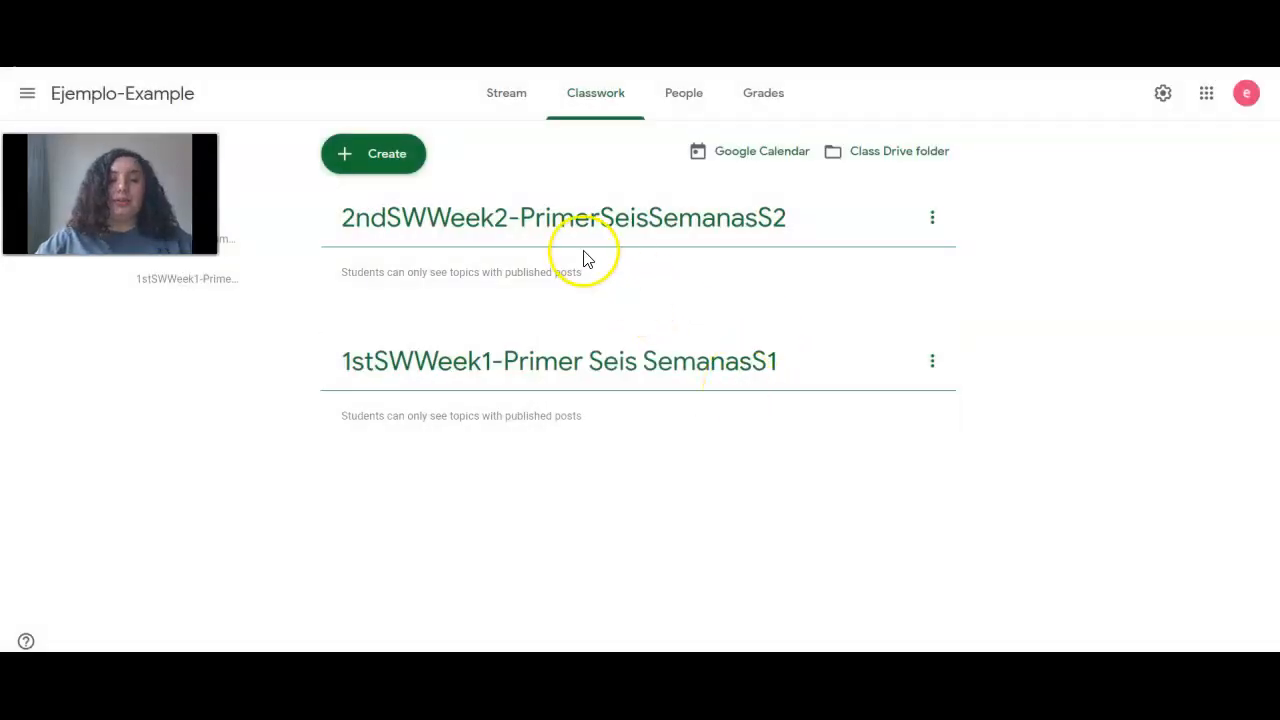
# Drag the week 1 topic above week 2, then move week 2 back to the top
pyautogui.click(595, 366)
pyautogui.moveTo(595, 366); pyautogui.dragTo(589, 177)
pyautogui.moveTo(587, 403); pyautogui.dragTo(587, 250)
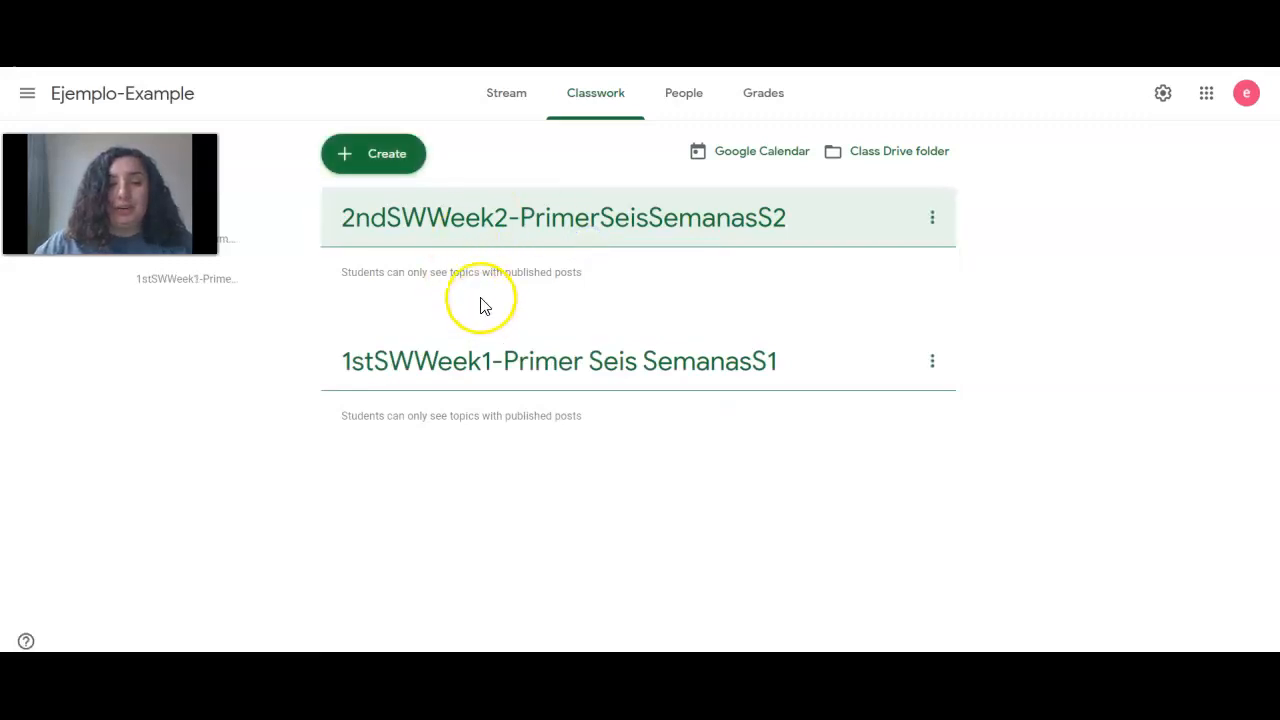
pyautogui.click(416, 235)
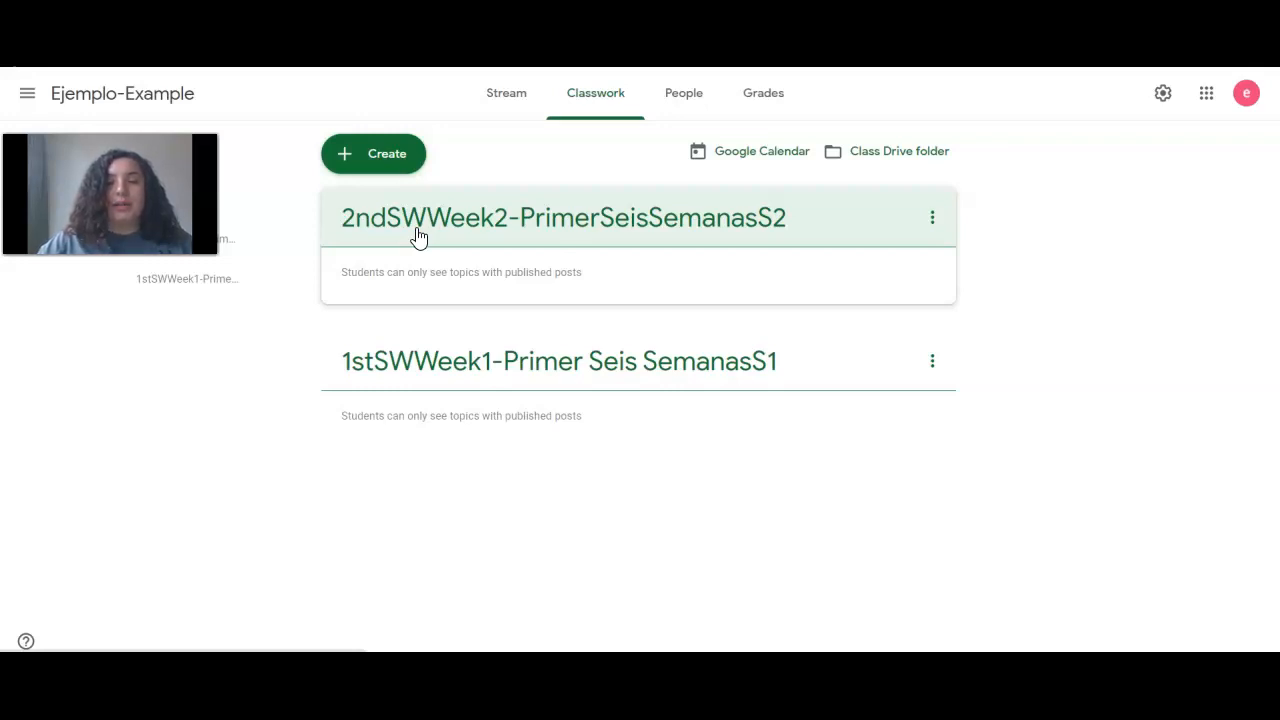
pyautogui.click(397, 165)
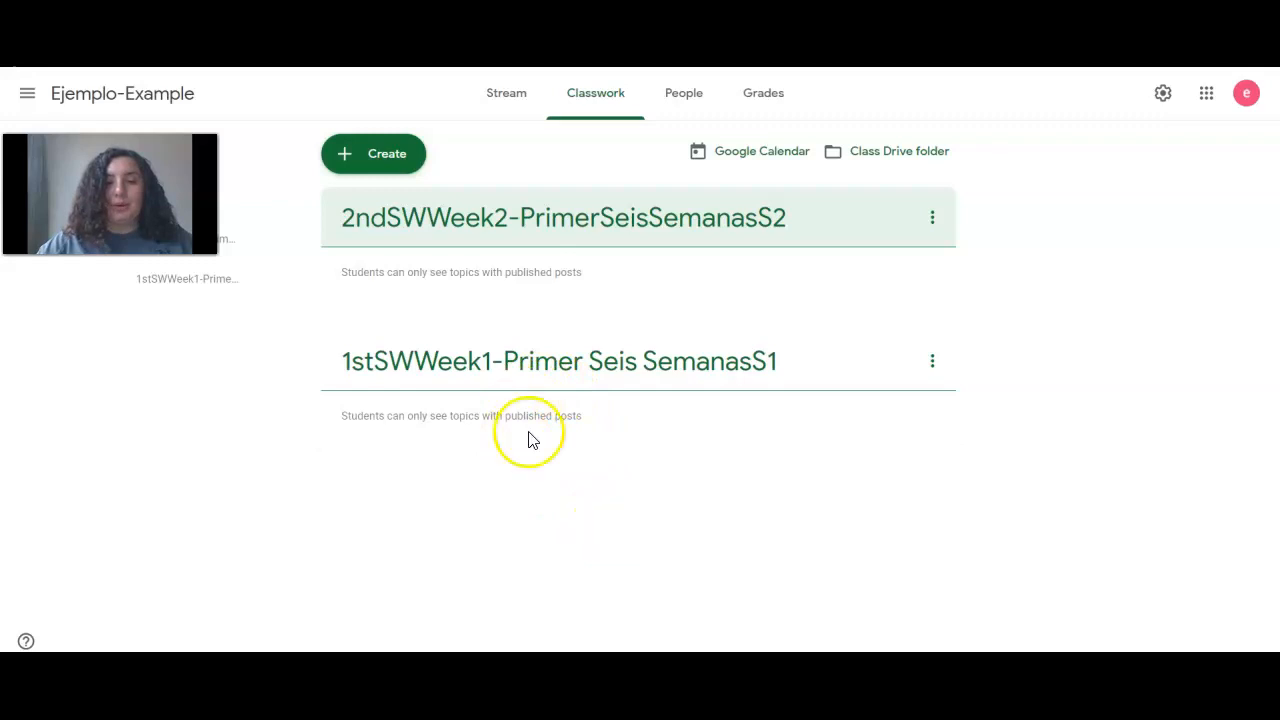
# Start a new assignment, close it unsaved, then choose Create > Topic again
pyautogui.click(401, 164)
pyautogui.click(406, 201)
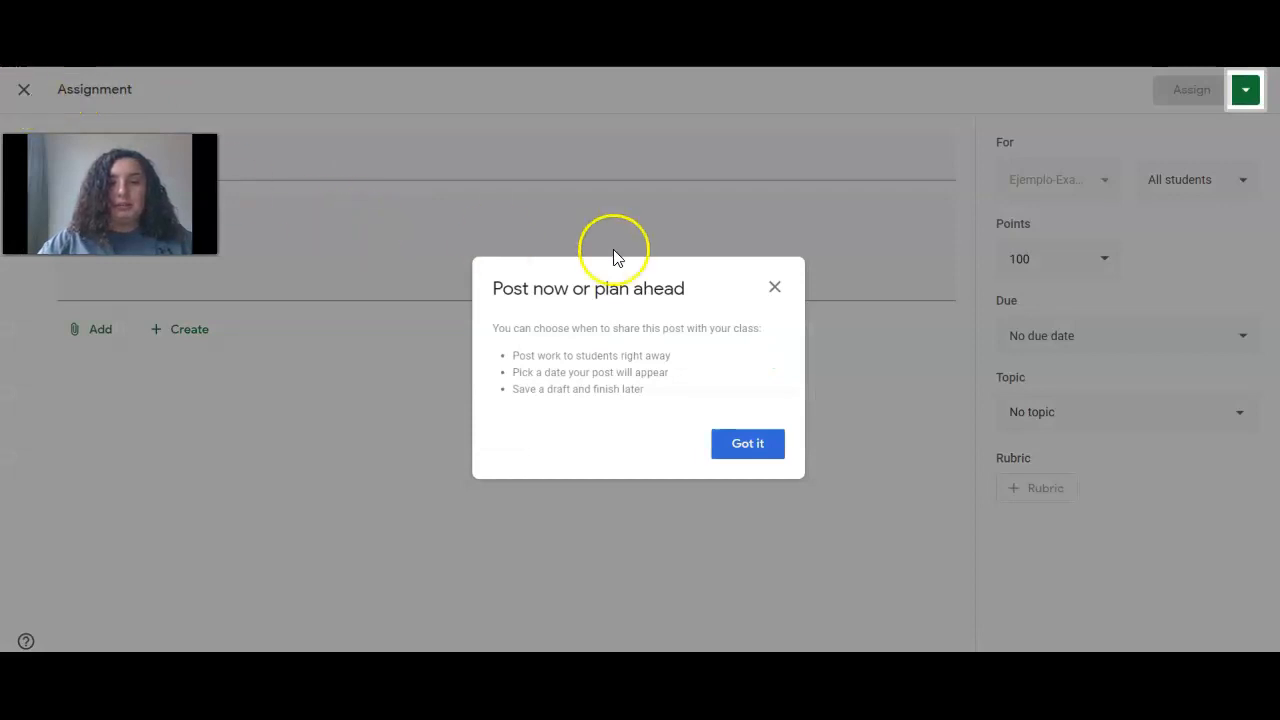
pyautogui.click(769, 461)
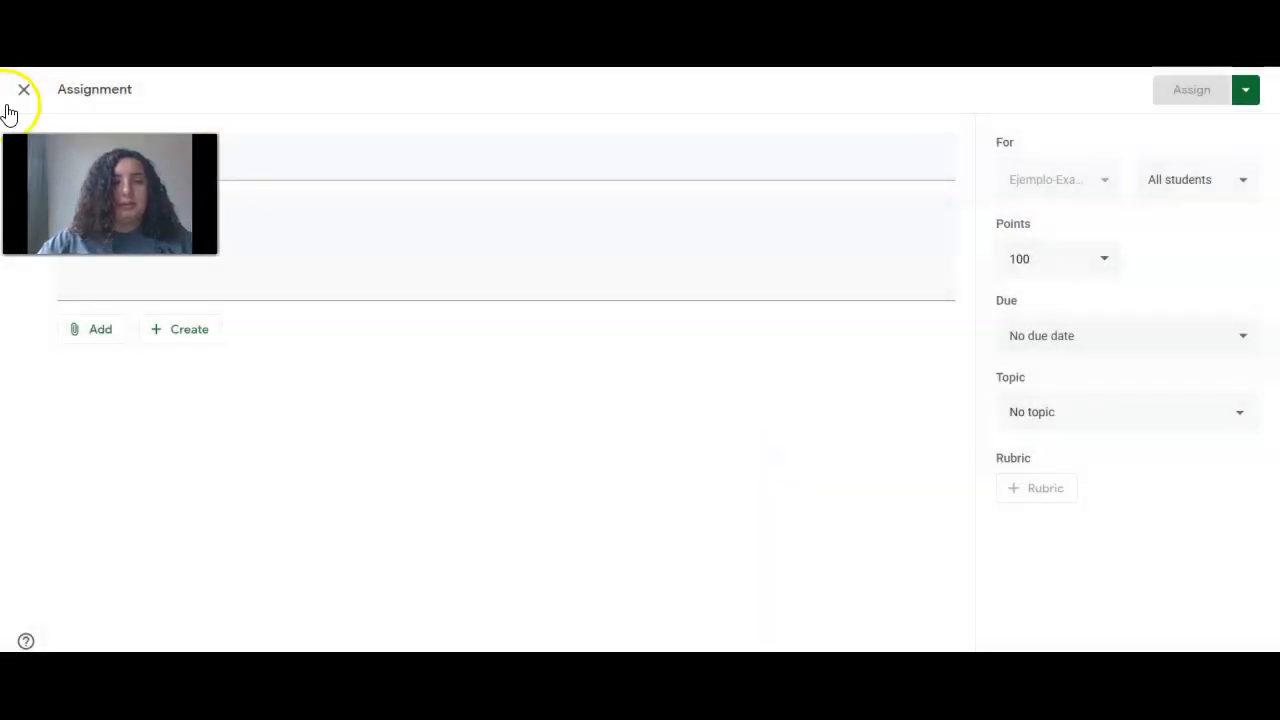
pyautogui.click(21, 92)
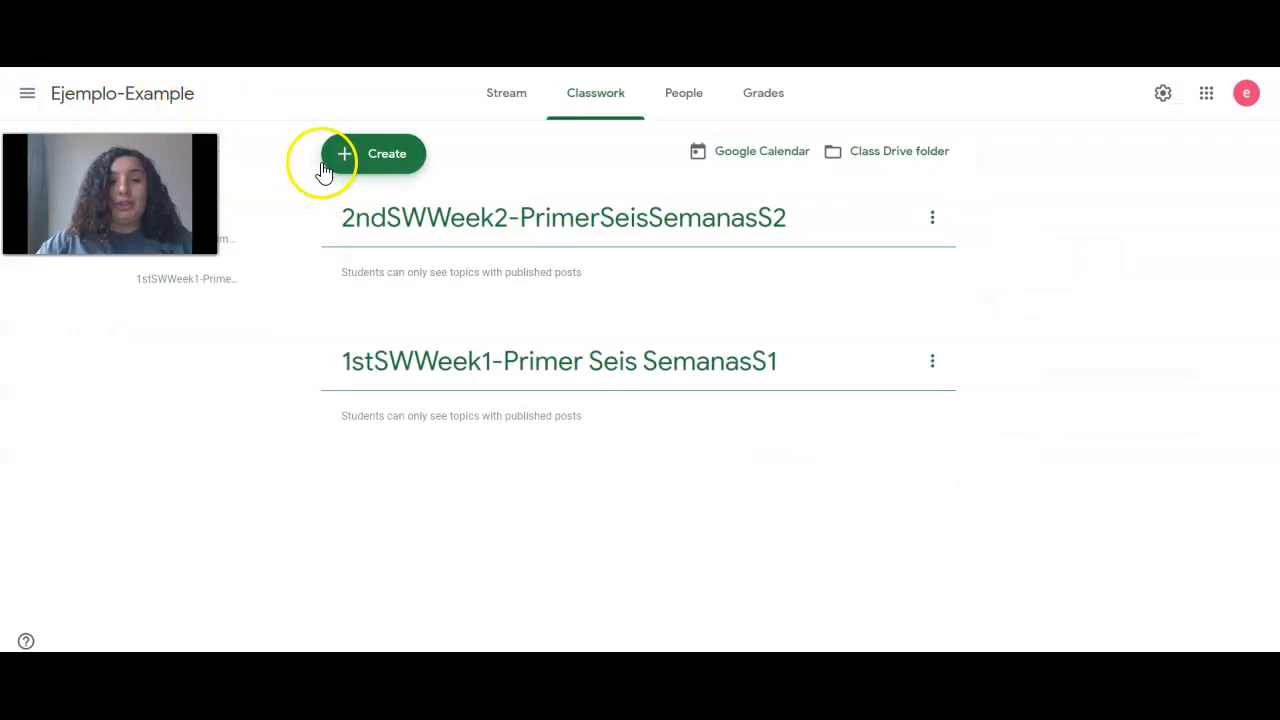
pyautogui.click(326, 163)
pyautogui.click(400, 441)
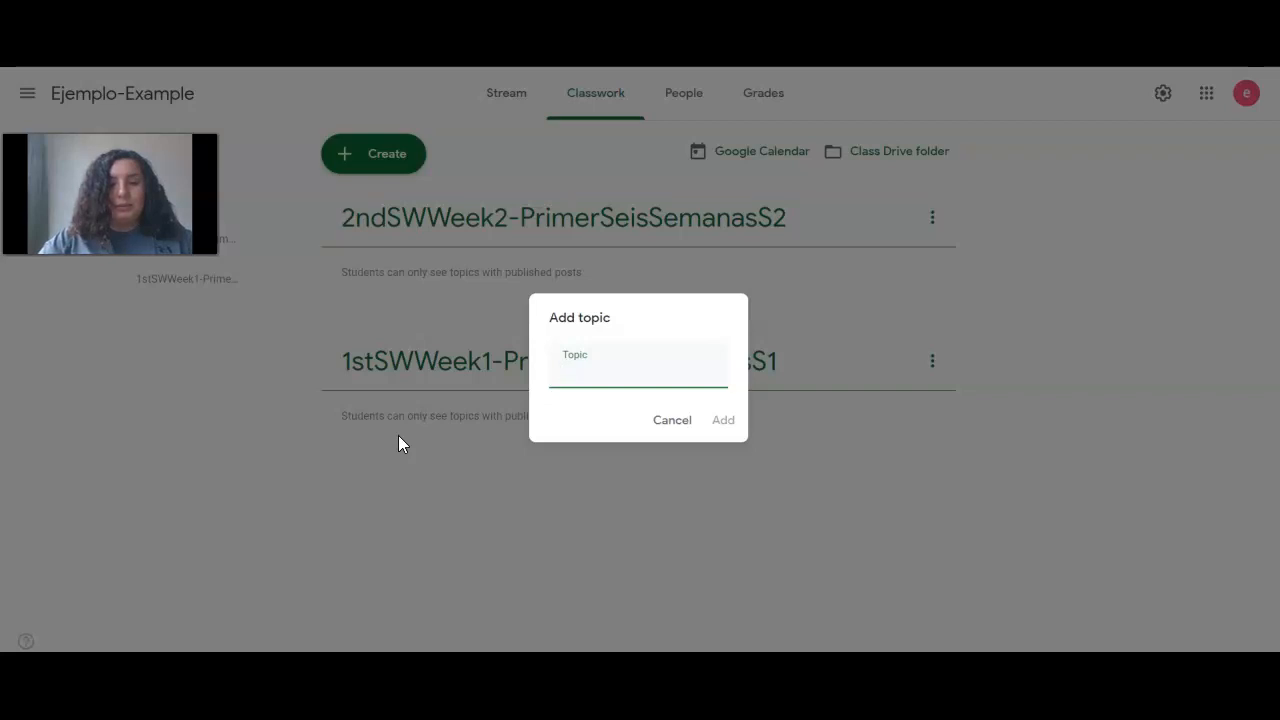
# Create the Week 3 topic named '1stSwWeek3-PrimerSeisSemanasS3' in Classwork
pyautogui.write('1st')
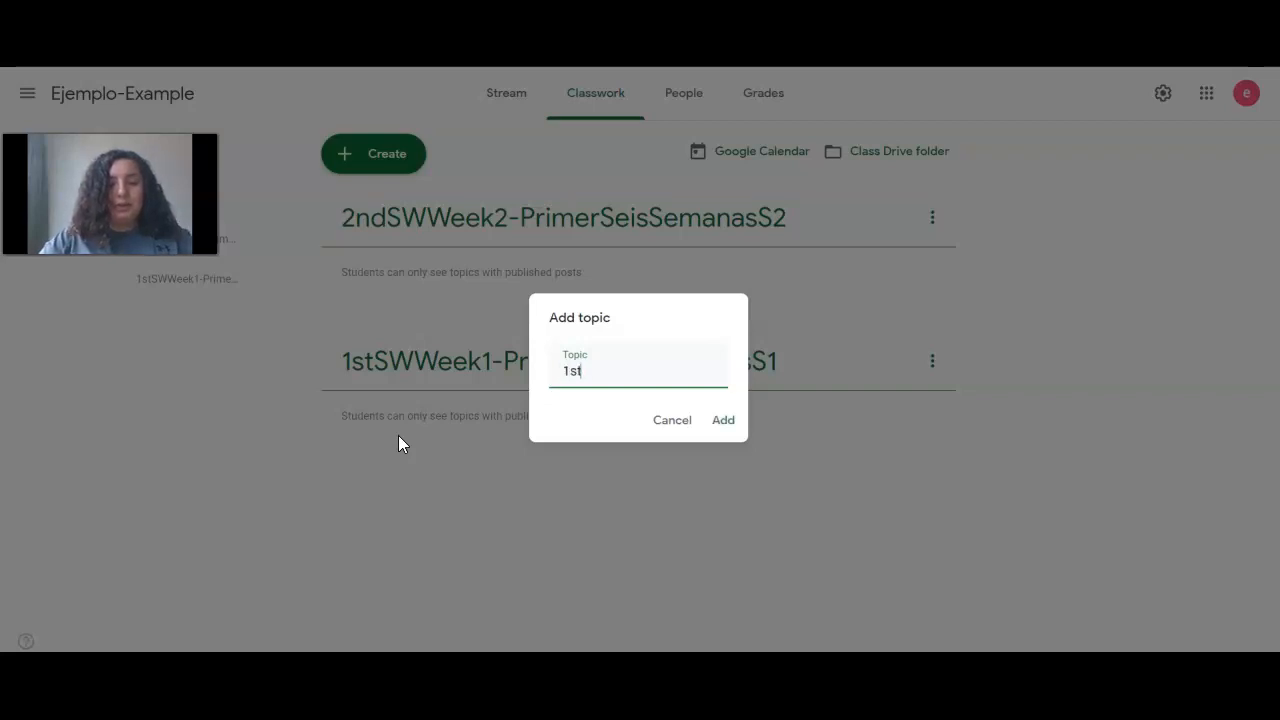
pyautogui.write('Sw')
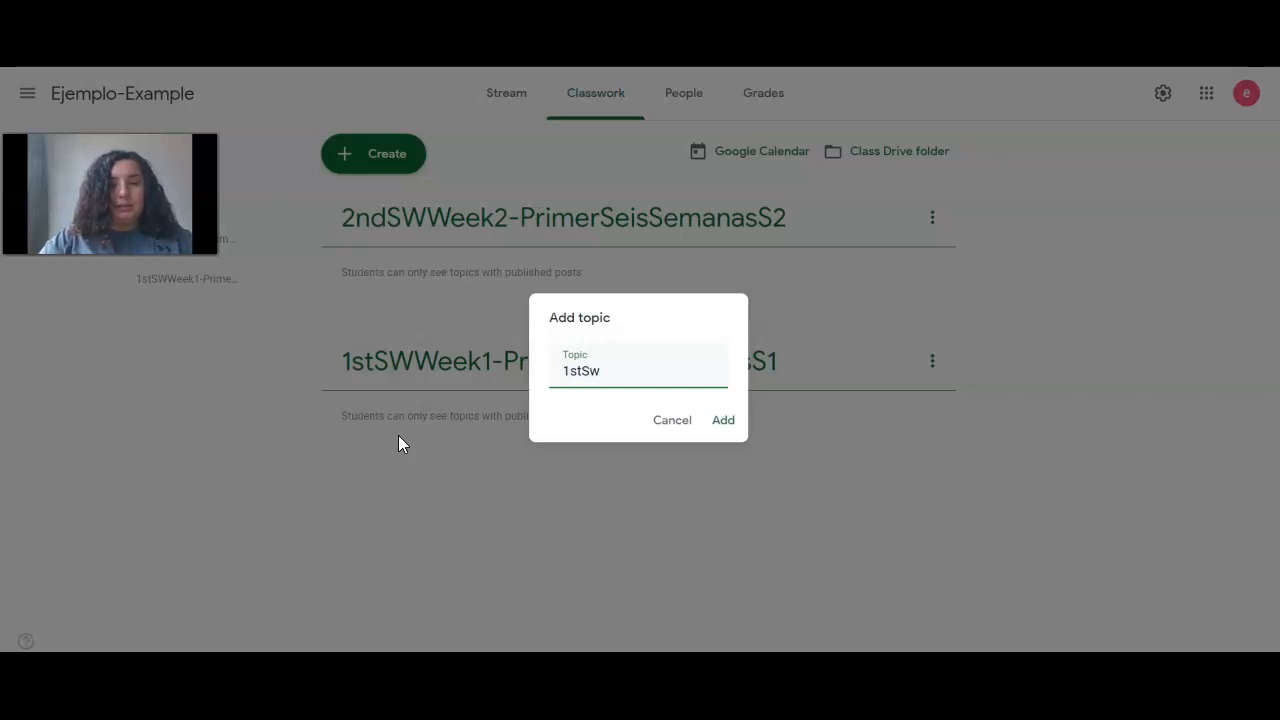
pyautogui.write('Week3-')
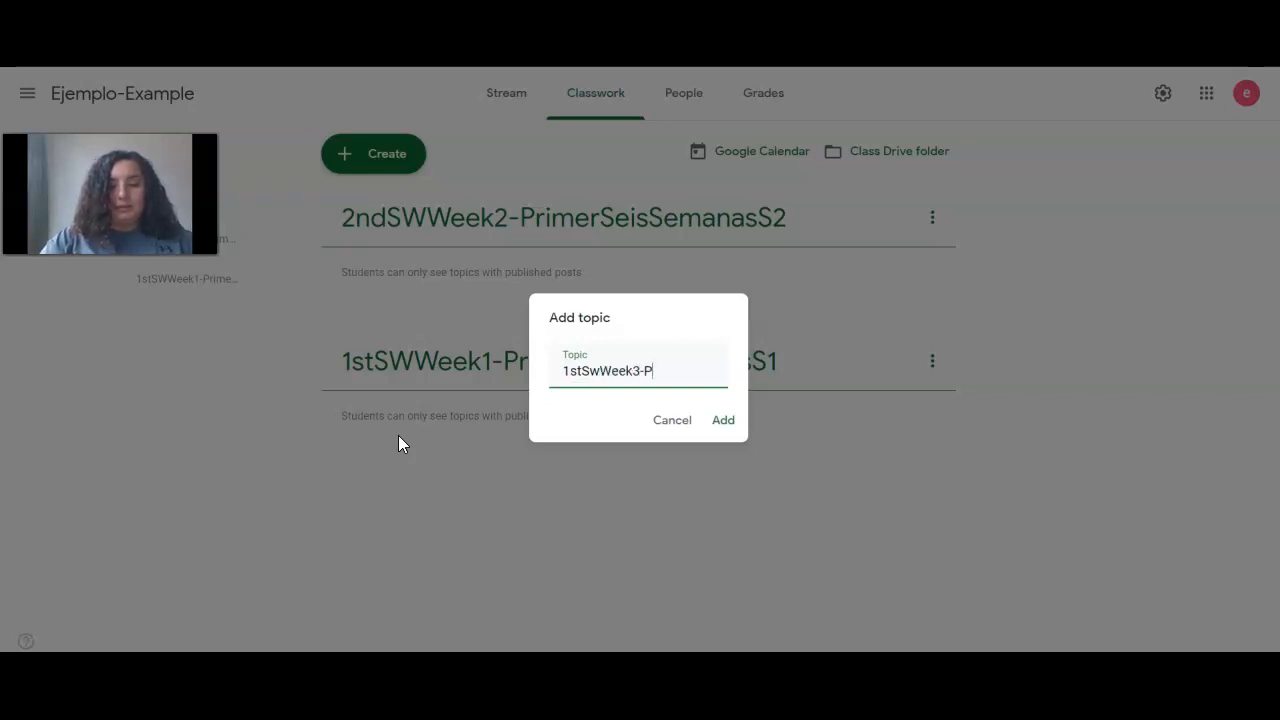
pyautogui.write('PrimerSeisSemanas')
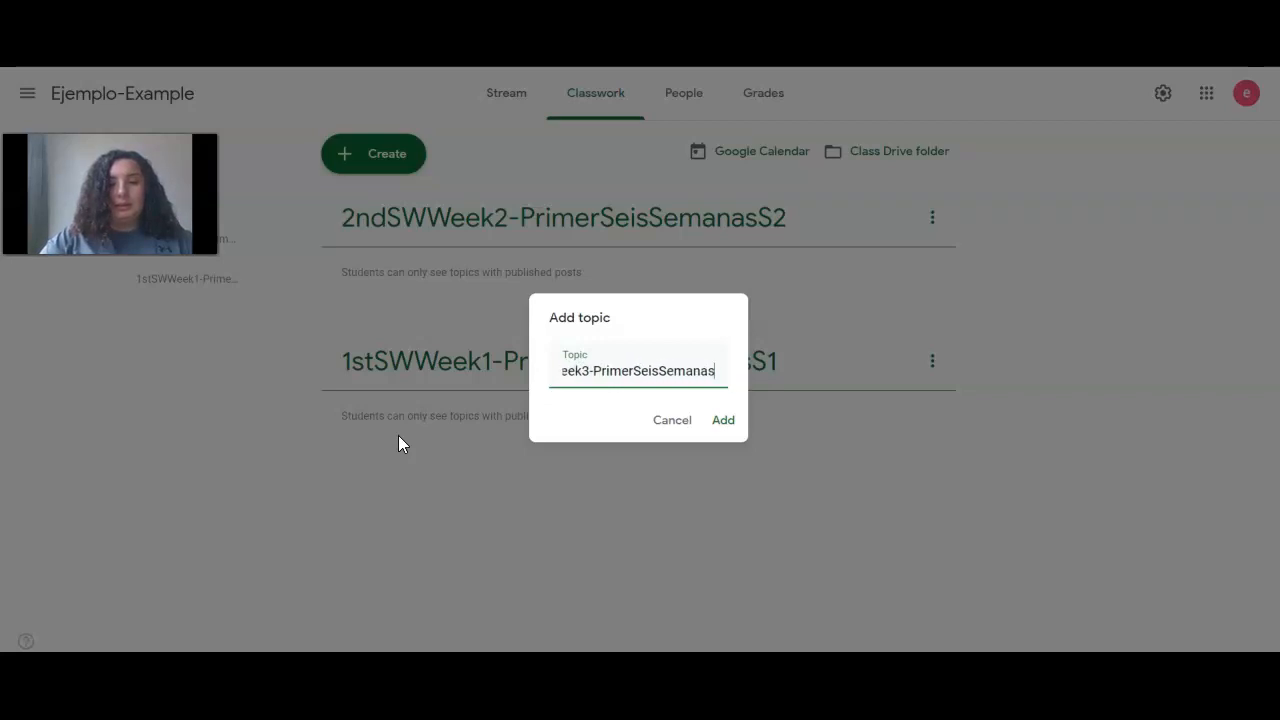
pyautogui.write('S3')
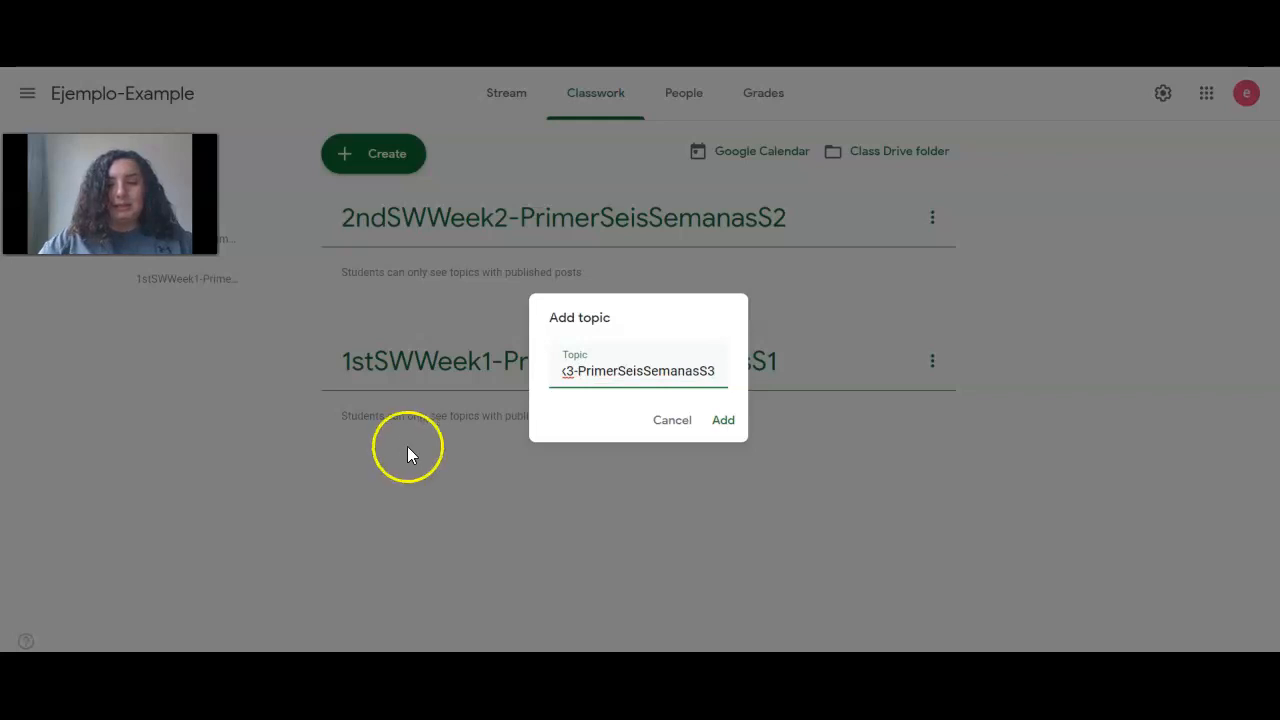
pyautogui.click(720, 420)
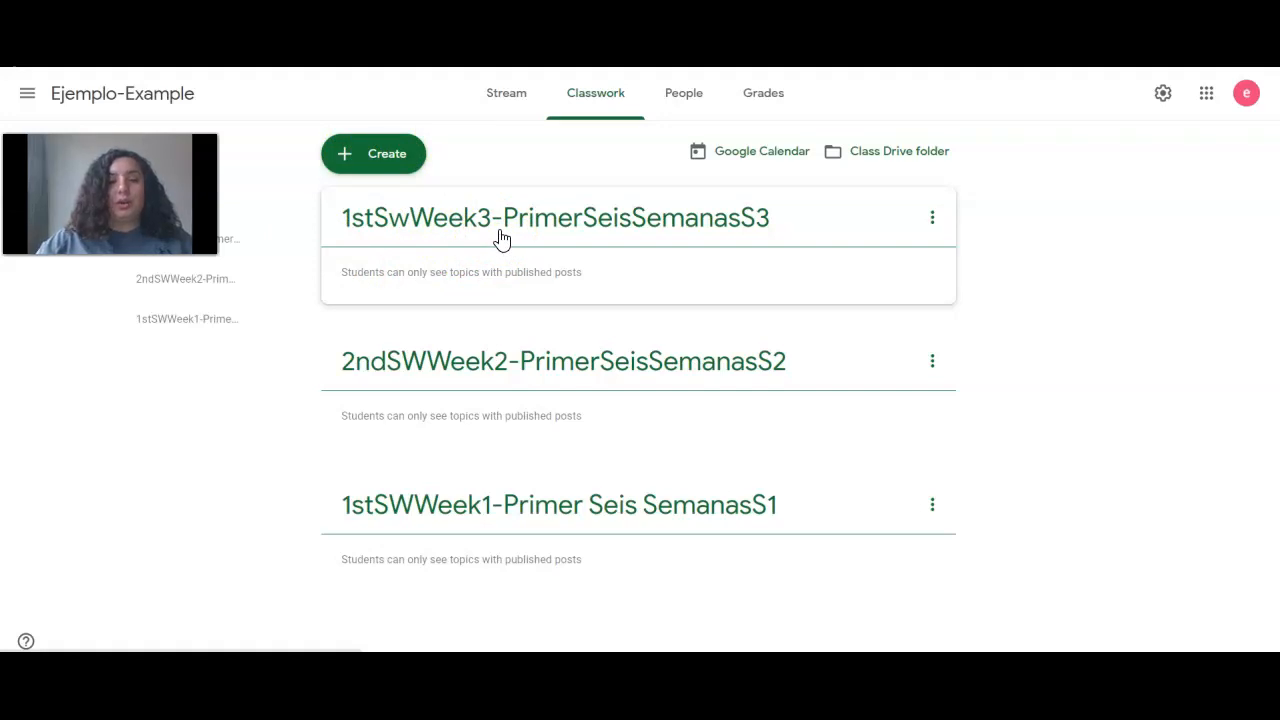
# Drag the Week3 topic below Week2 and move the Week1 topic to the top
pyautogui.moveTo(501, 236); pyautogui.dragTo(476, 342)
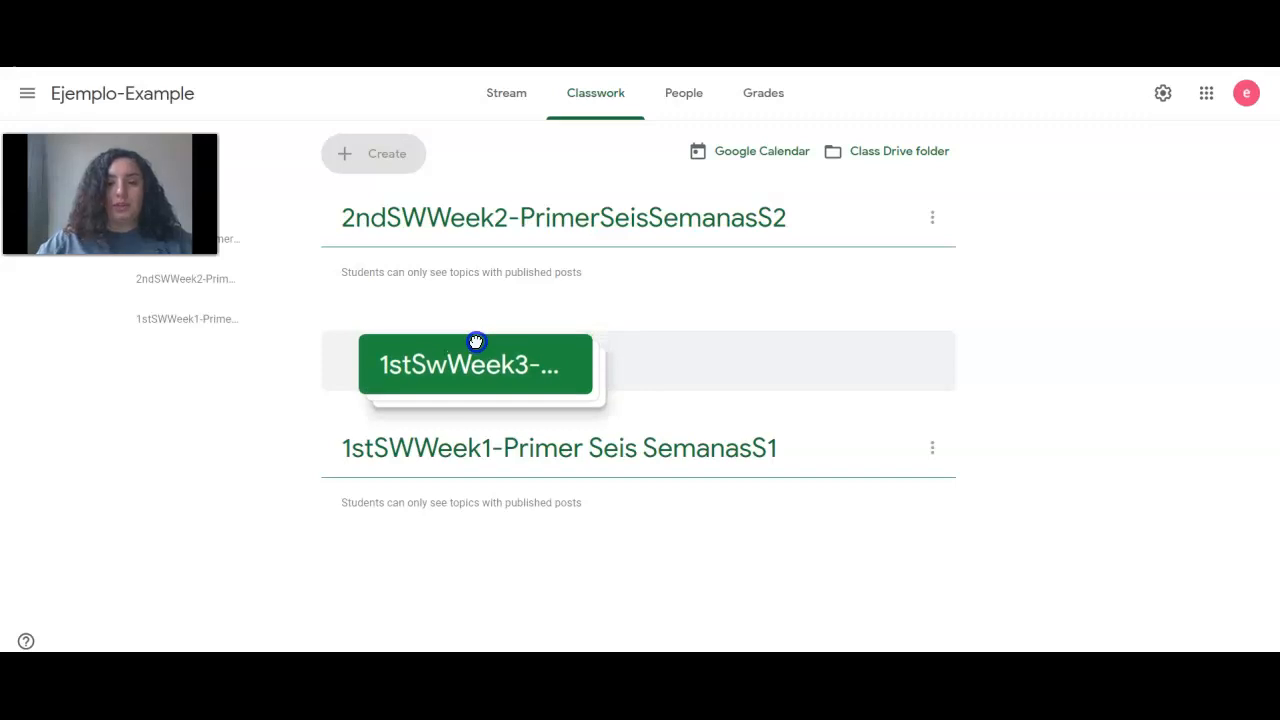
pyautogui.moveTo(476, 342); pyautogui.dragTo(477, 300)
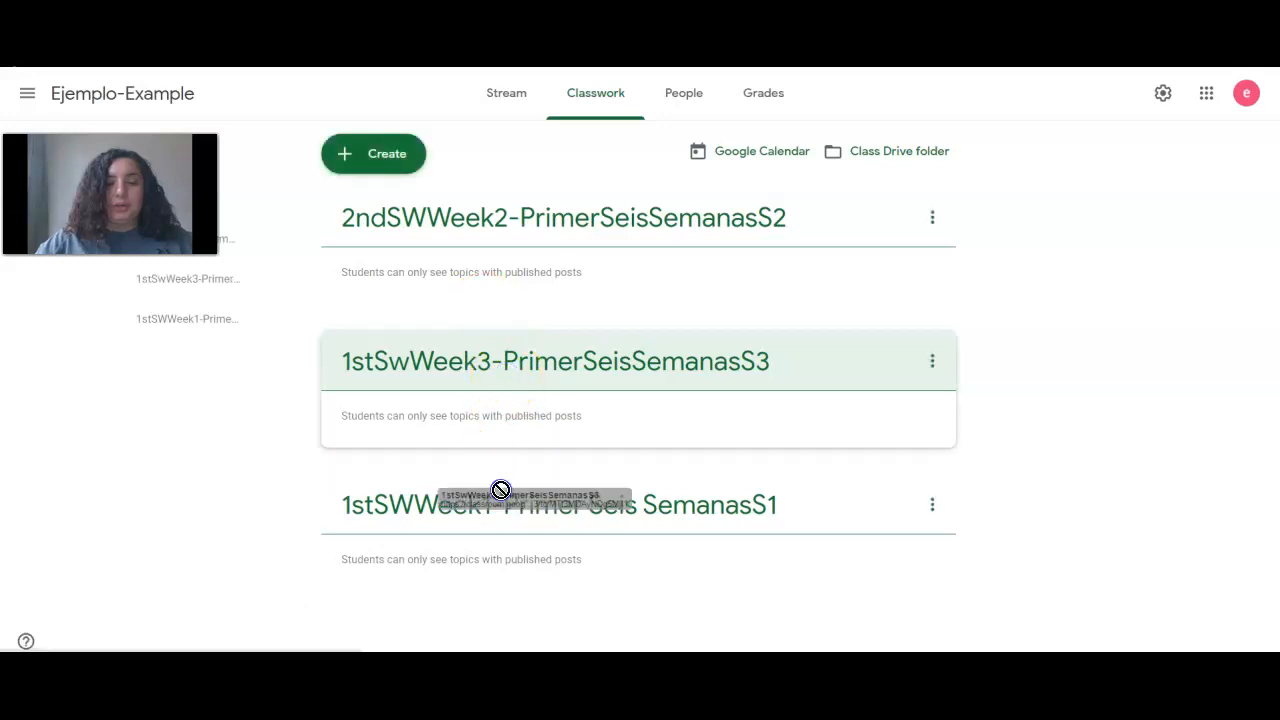
pyautogui.moveTo(500, 510); pyautogui.dragTo(471, 200)
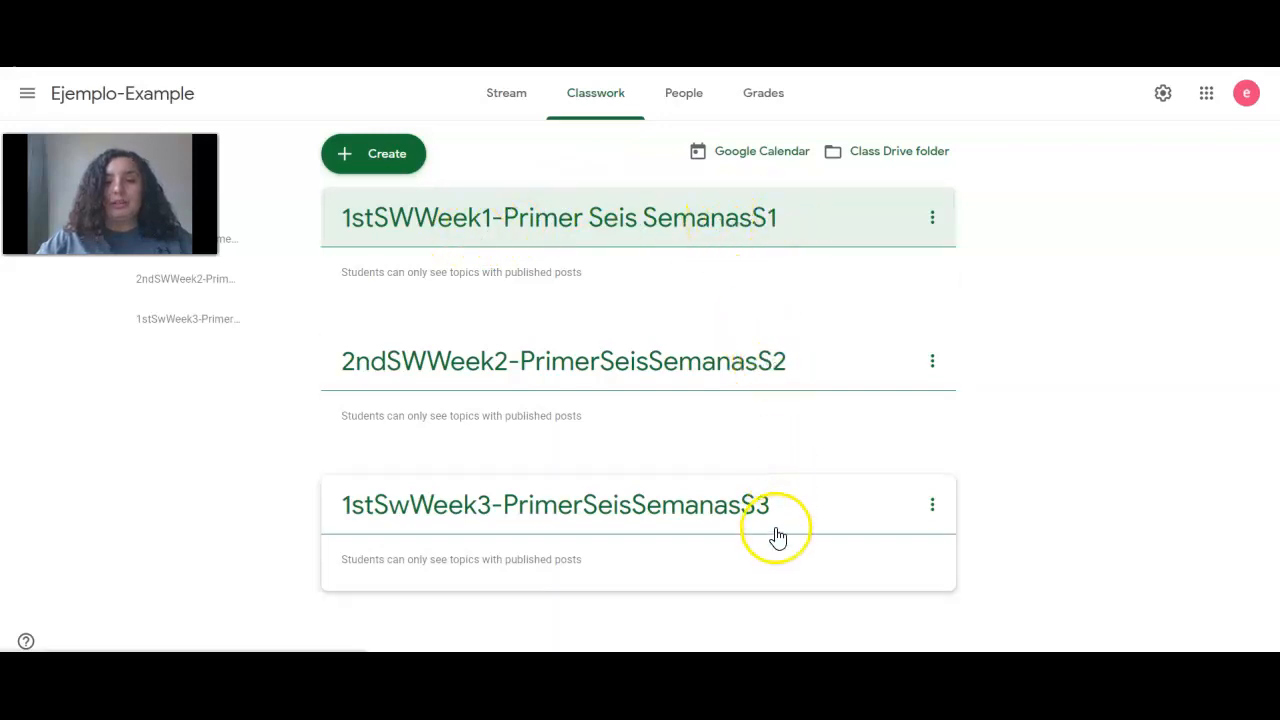
# Rename the Week2 topic, replacing its '2nd' prefix with '1st'
pyautogui.click(932, 364)
pyautogui.click(908, 403)
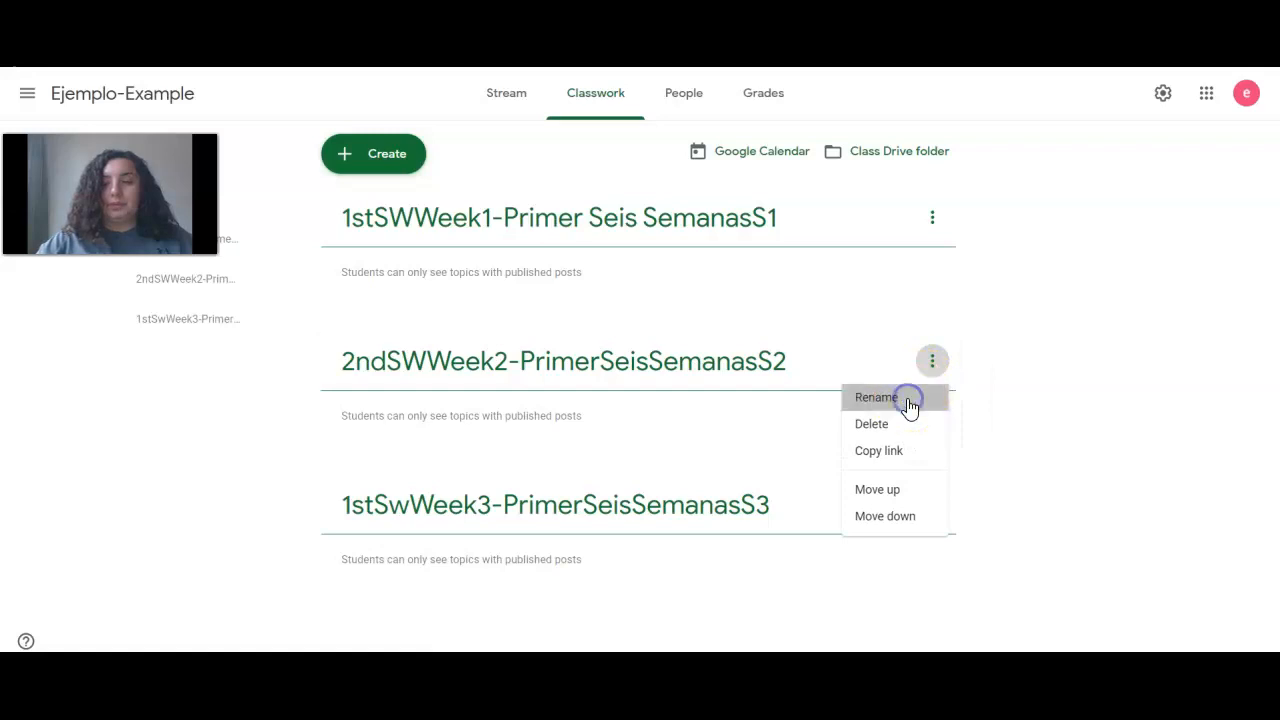
pyautogui.moveTo(586, 372); pyautogui.dragTo(564, 373)
pyautogui.press('BackSpace')
pyautogui.write('1SWWeek2-PrimerSeisSer')
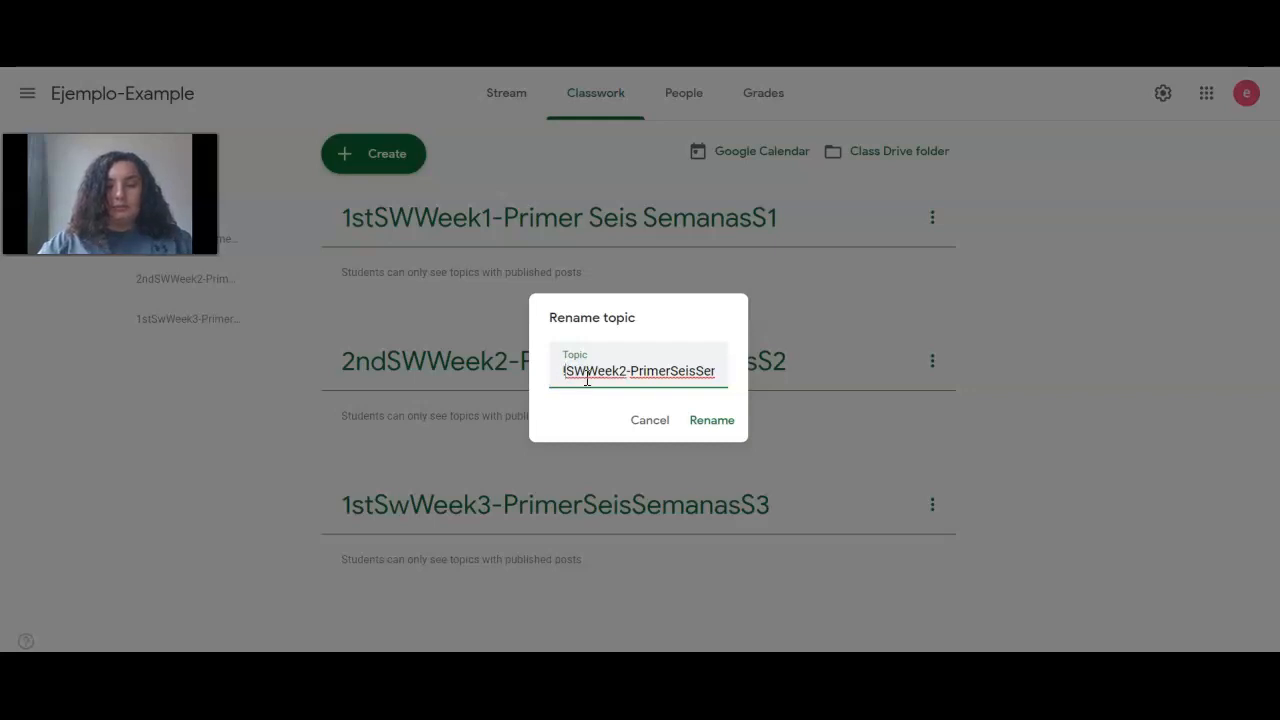
pyautogui.press('BackSpace')
pyautogui.write('1s')
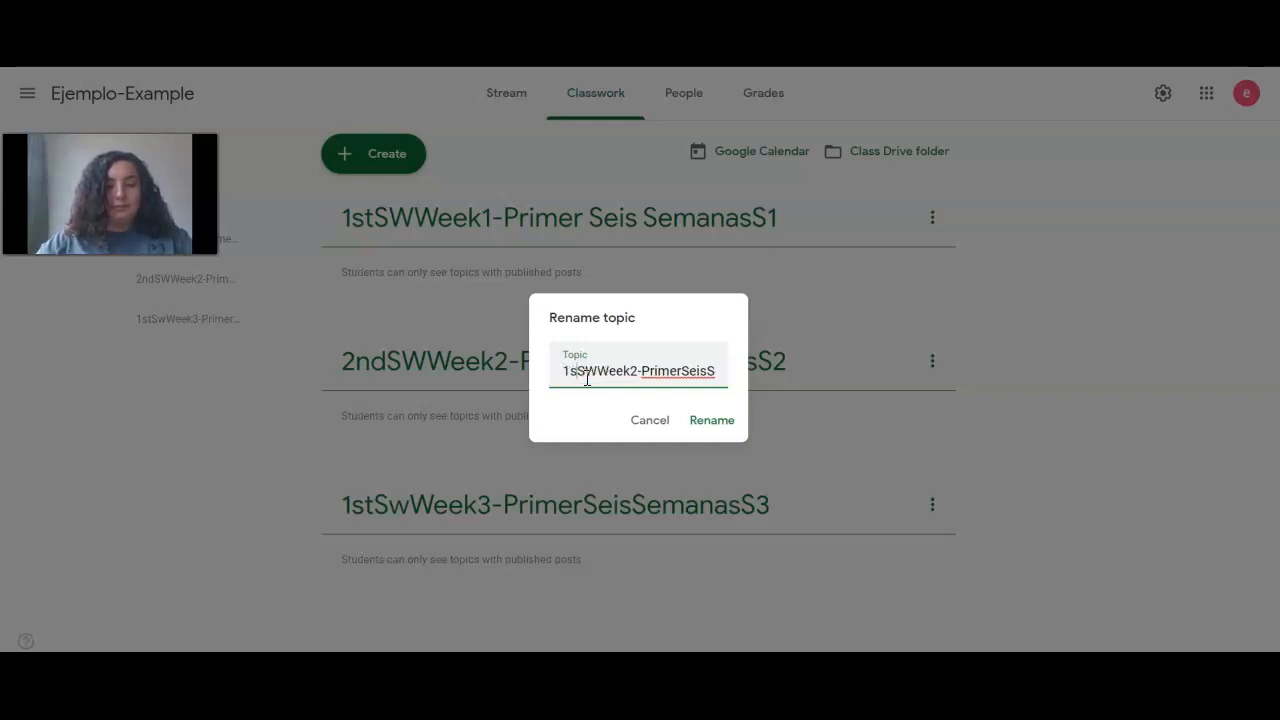
pyautogui.write('t')
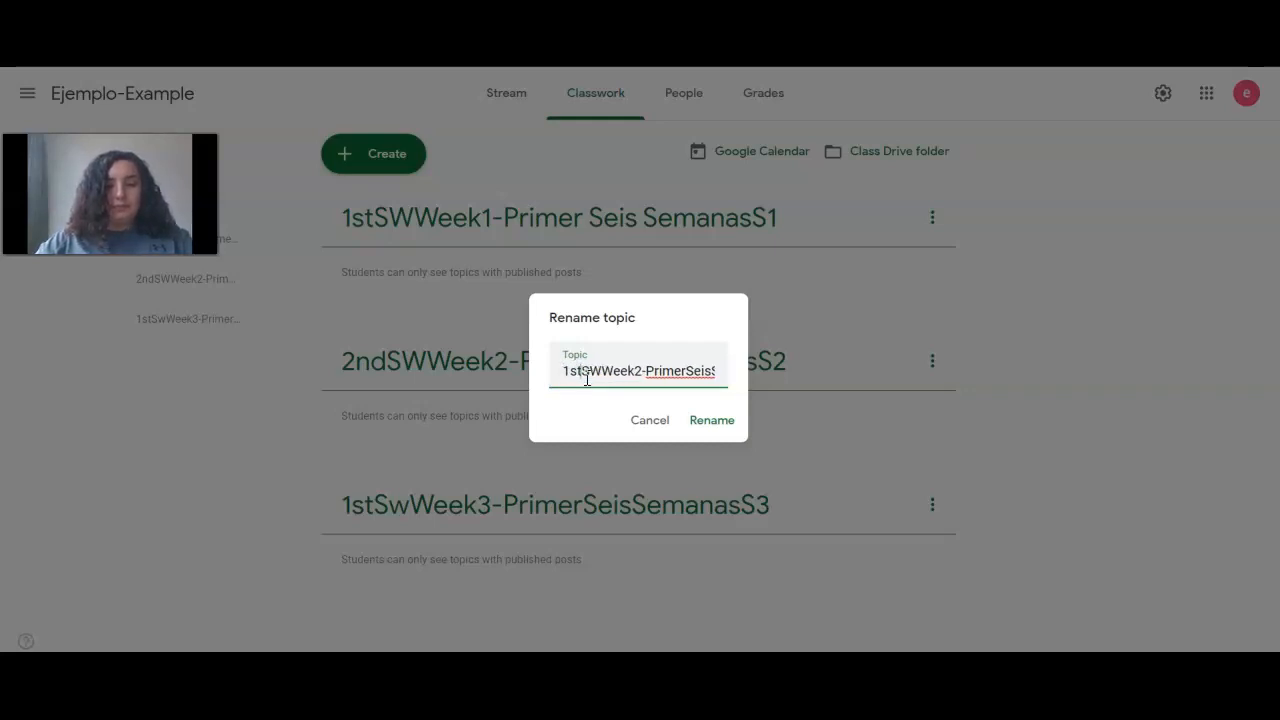
pyautogui.click(705, 422)
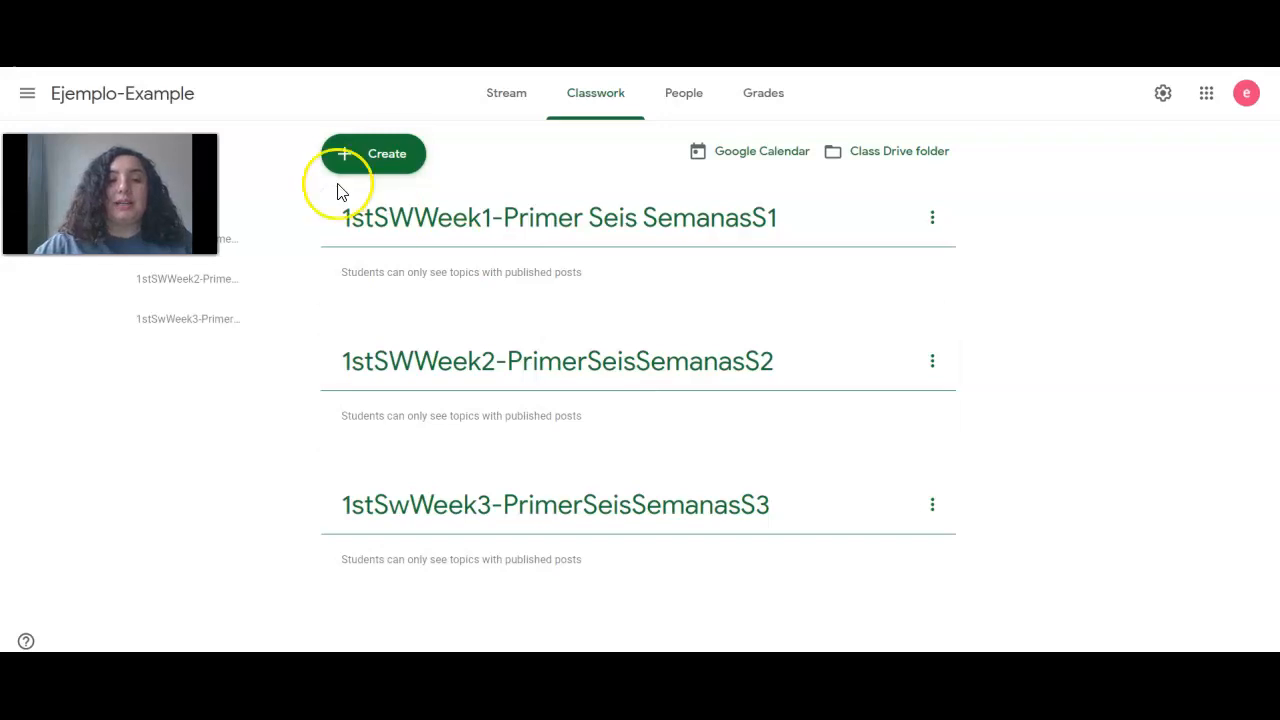
# Create a 'Math-Matematicas' topic and scroll the Classwork list to check its position
pyautogui.click(392, 156)
pyautogui.click(434, 420)
pyautogui.write('M')
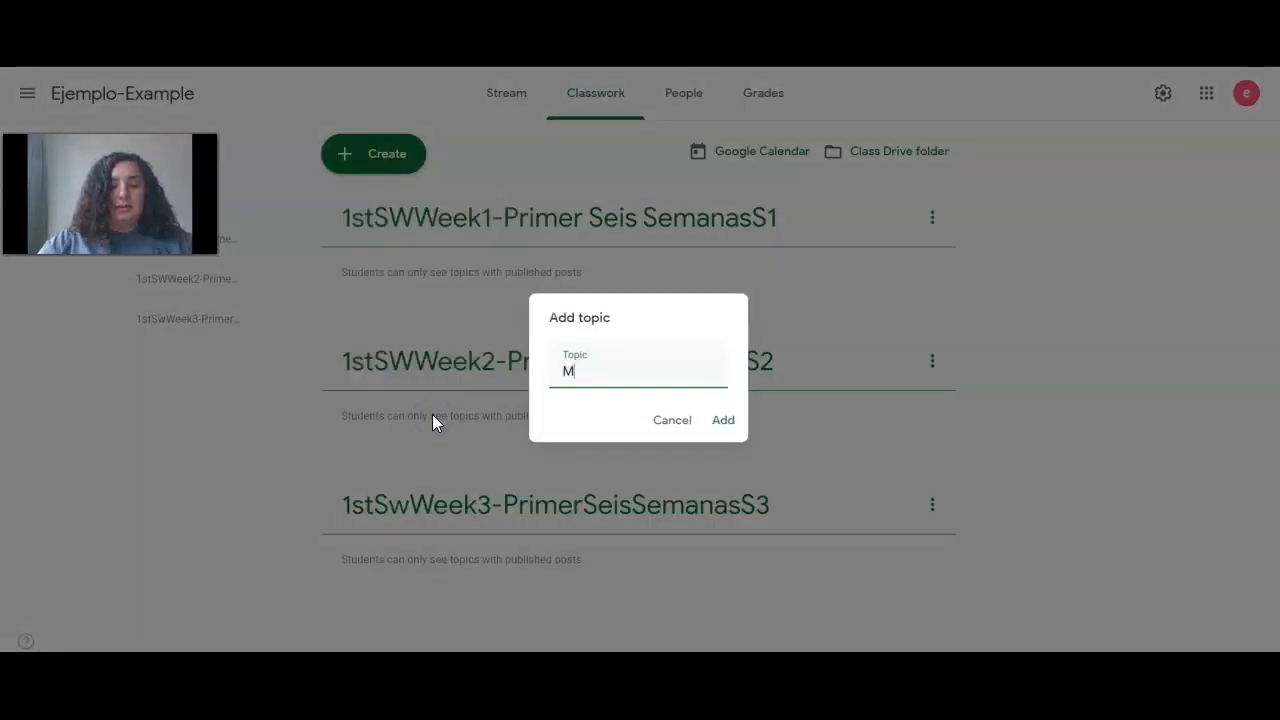
pyautogui.write('ath-Mate')
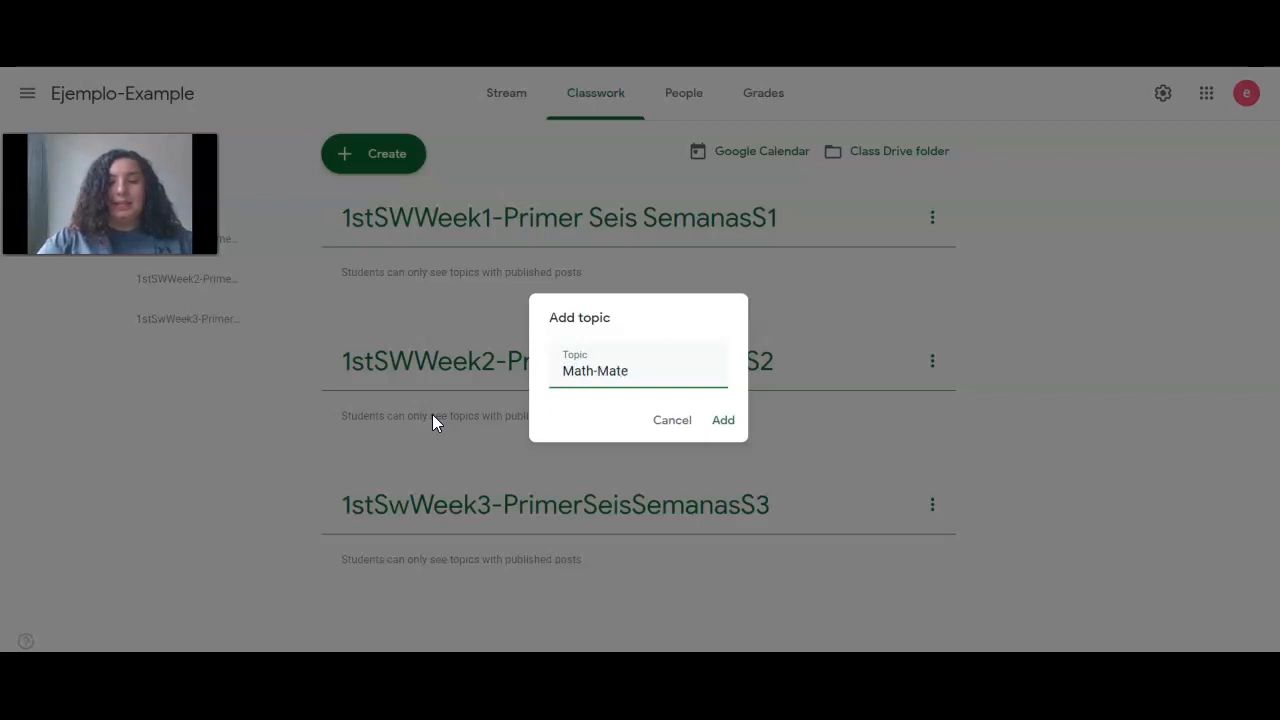
pyautogui.write('mat')
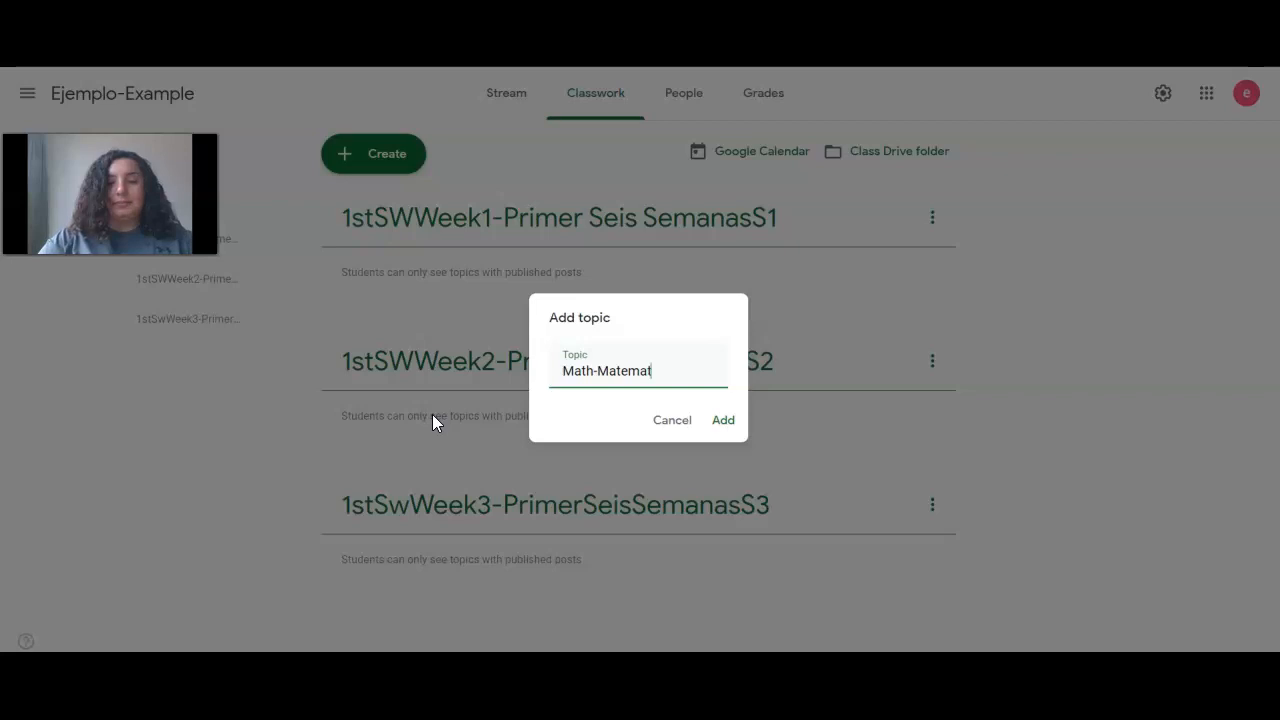
pyautogui.write('icas')
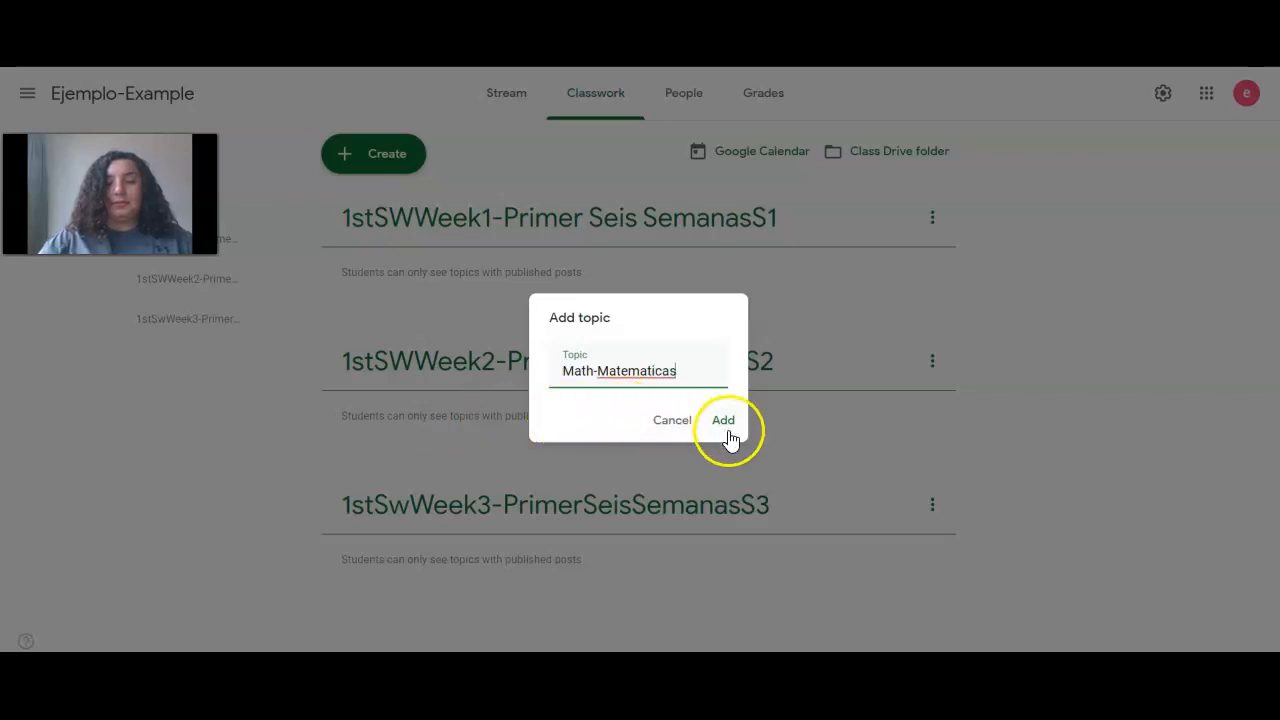
pyautogui.click(726, 424)
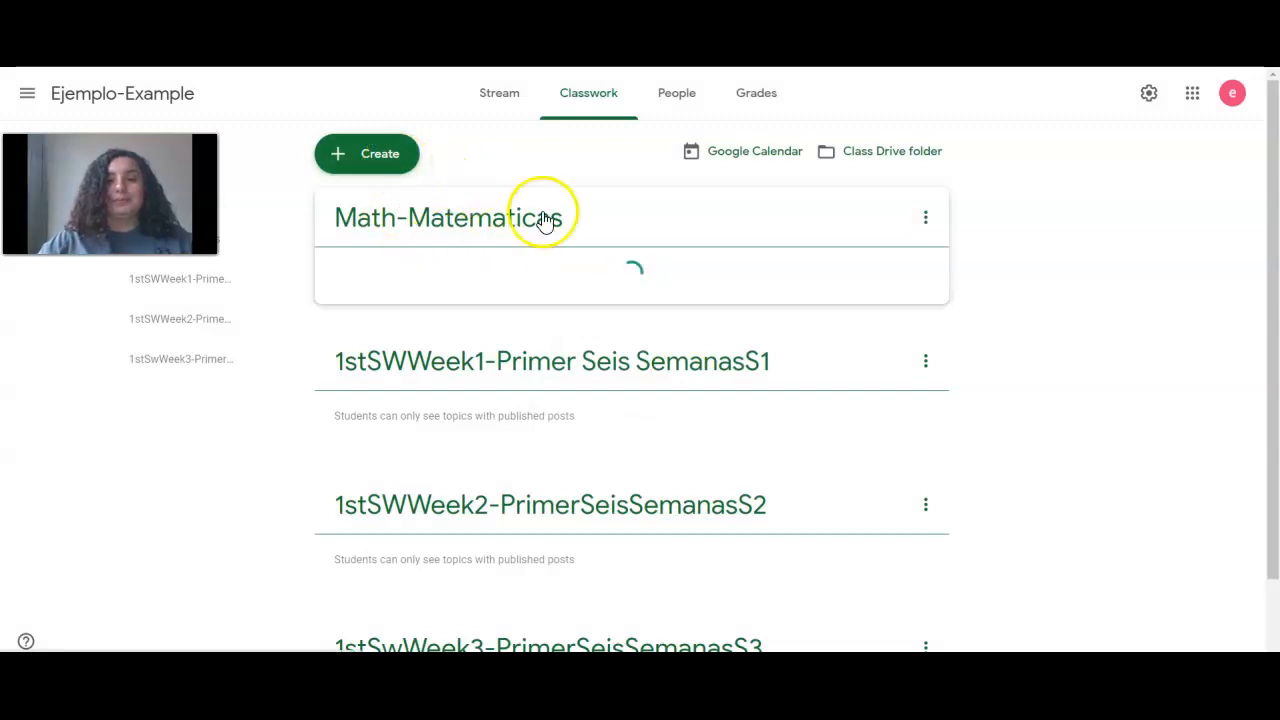
pyautogui.scroll(-2, 486, 405)
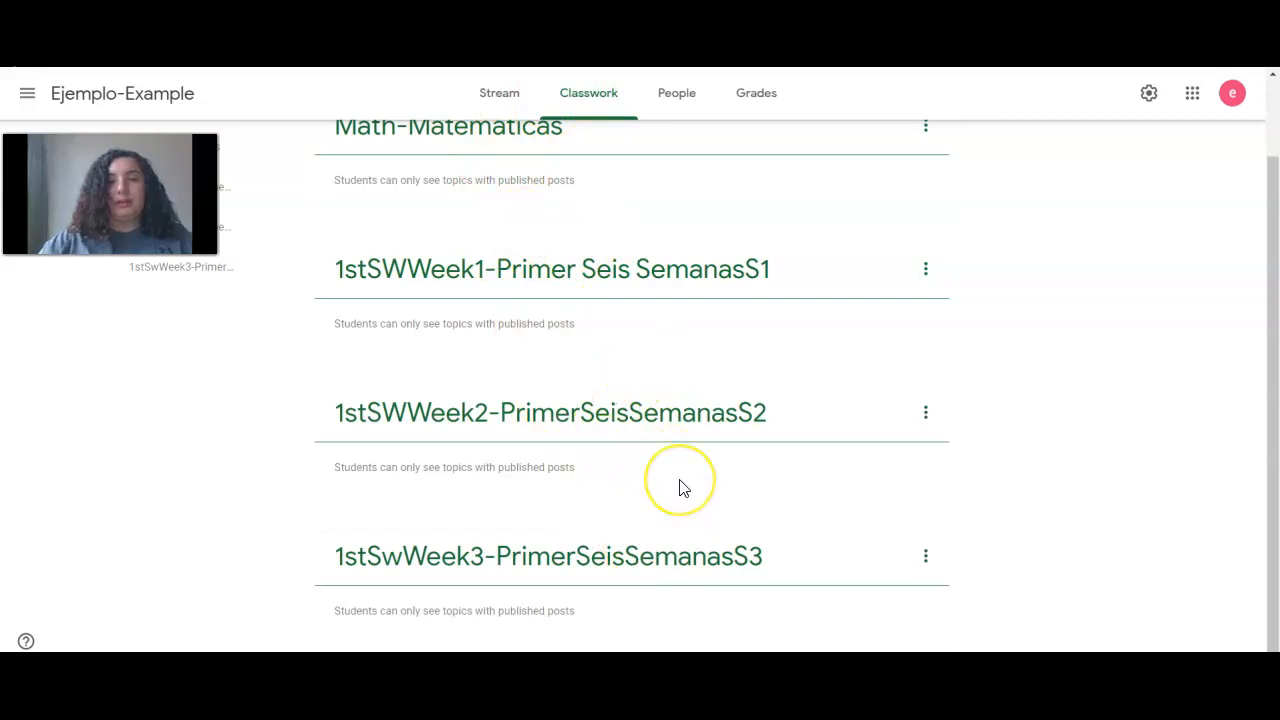
pyautogui.scroll(1, 526, 249)
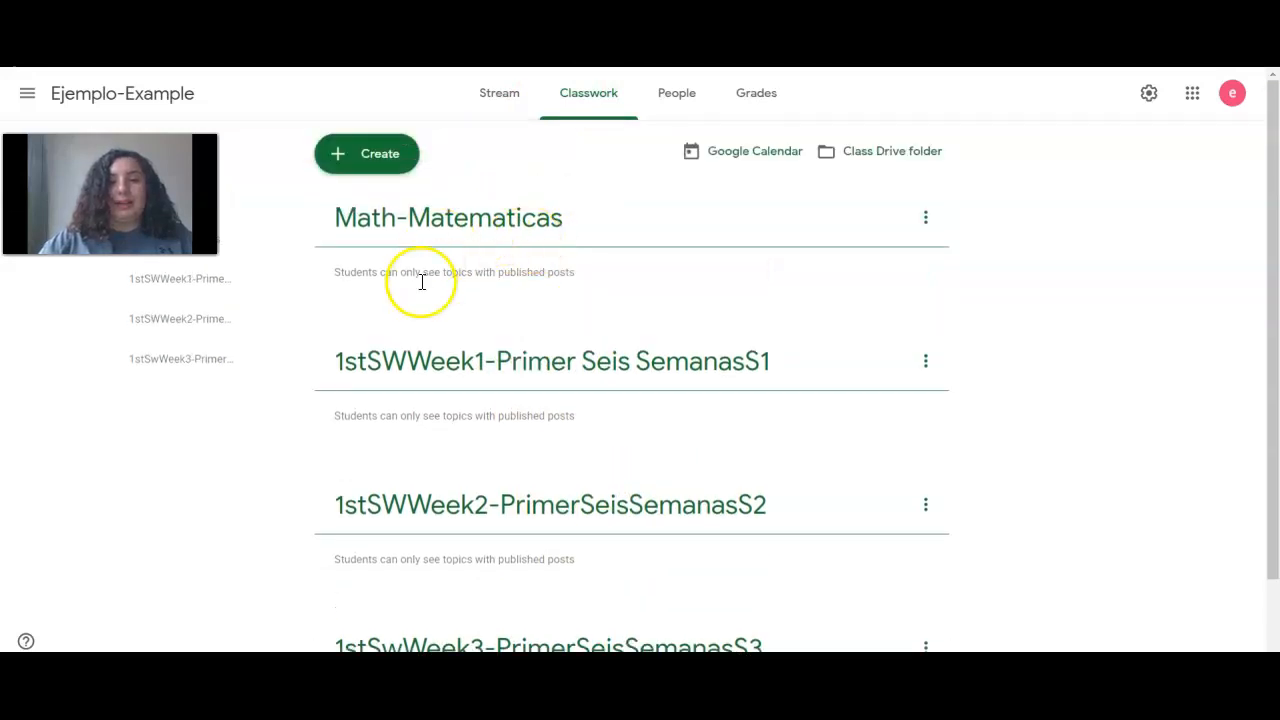
# Start a new assignment from the Create menu and dismiss the 'Add or create materials' tip
pyautogui.click(368, 155)
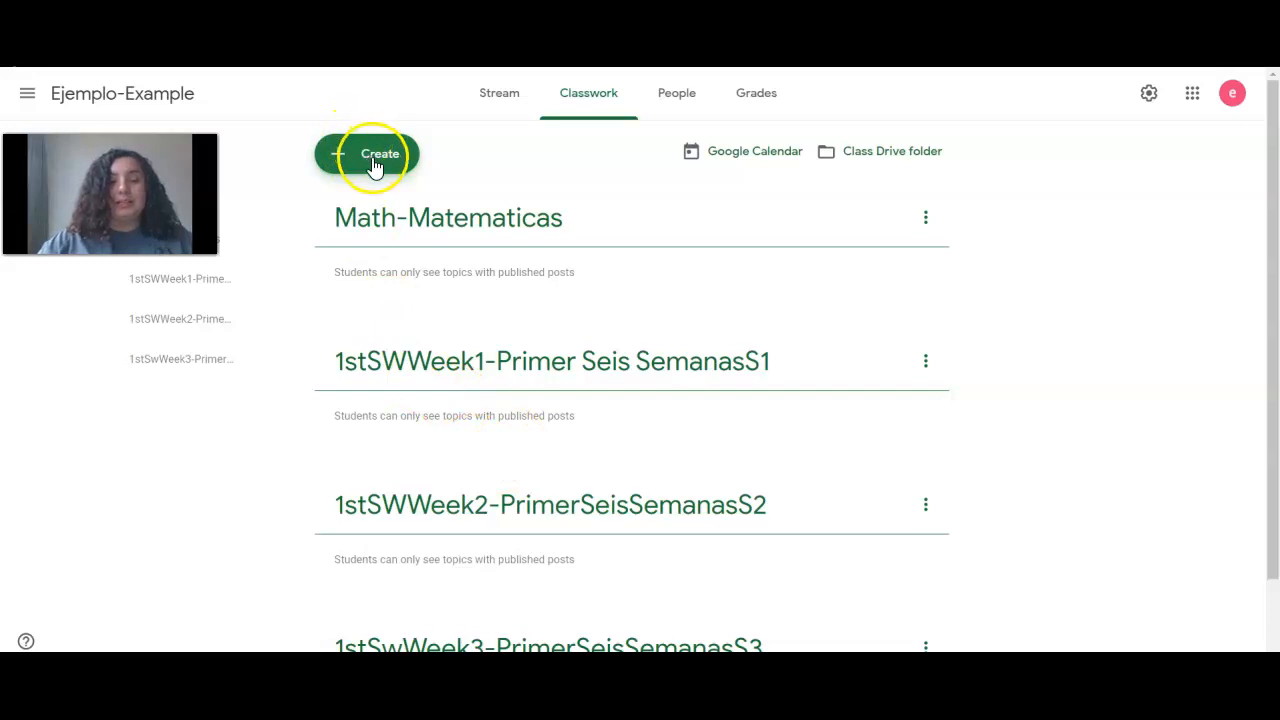
pyautogui.click(385, 207)
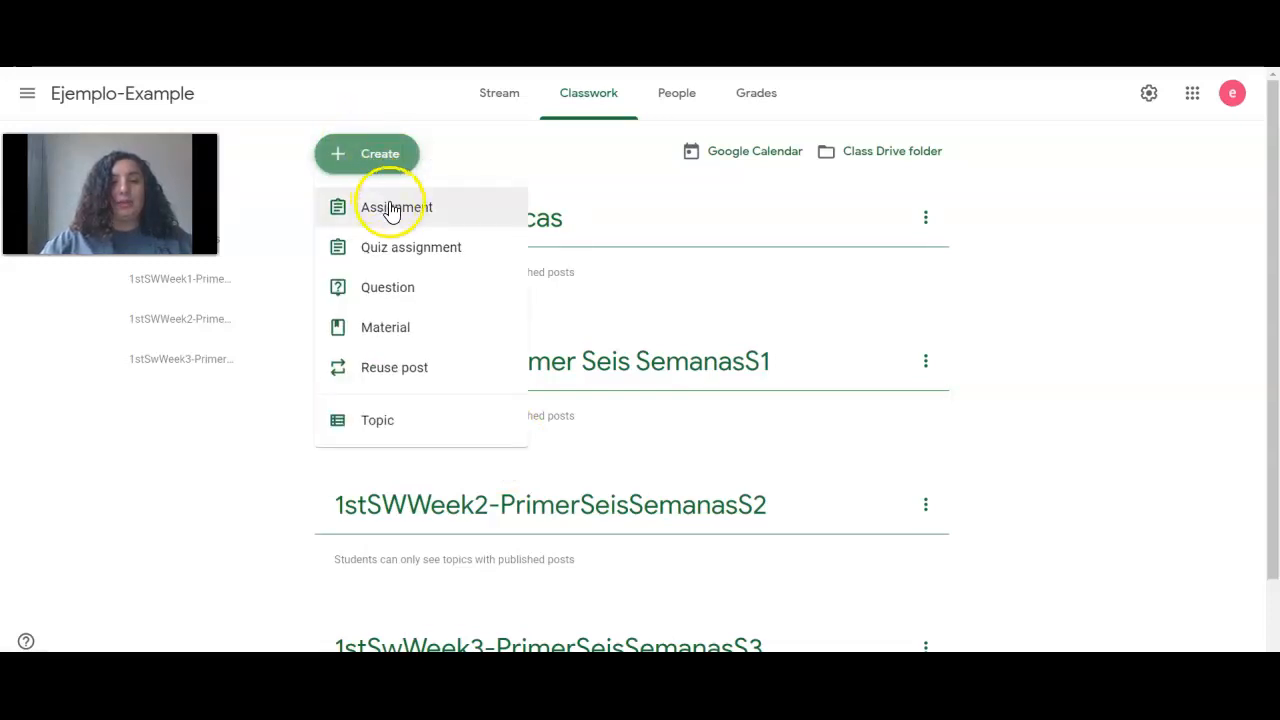
pyautogui.click(396, 205)
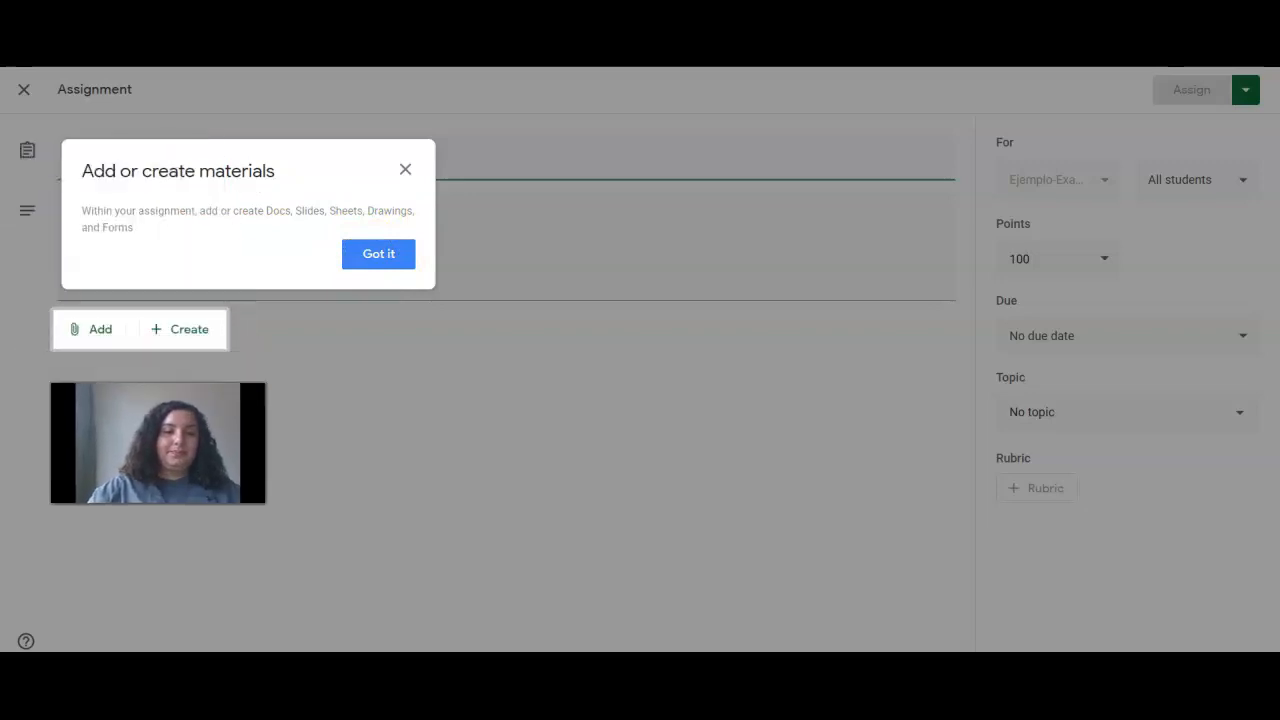
pyautogui.click(391, 250)
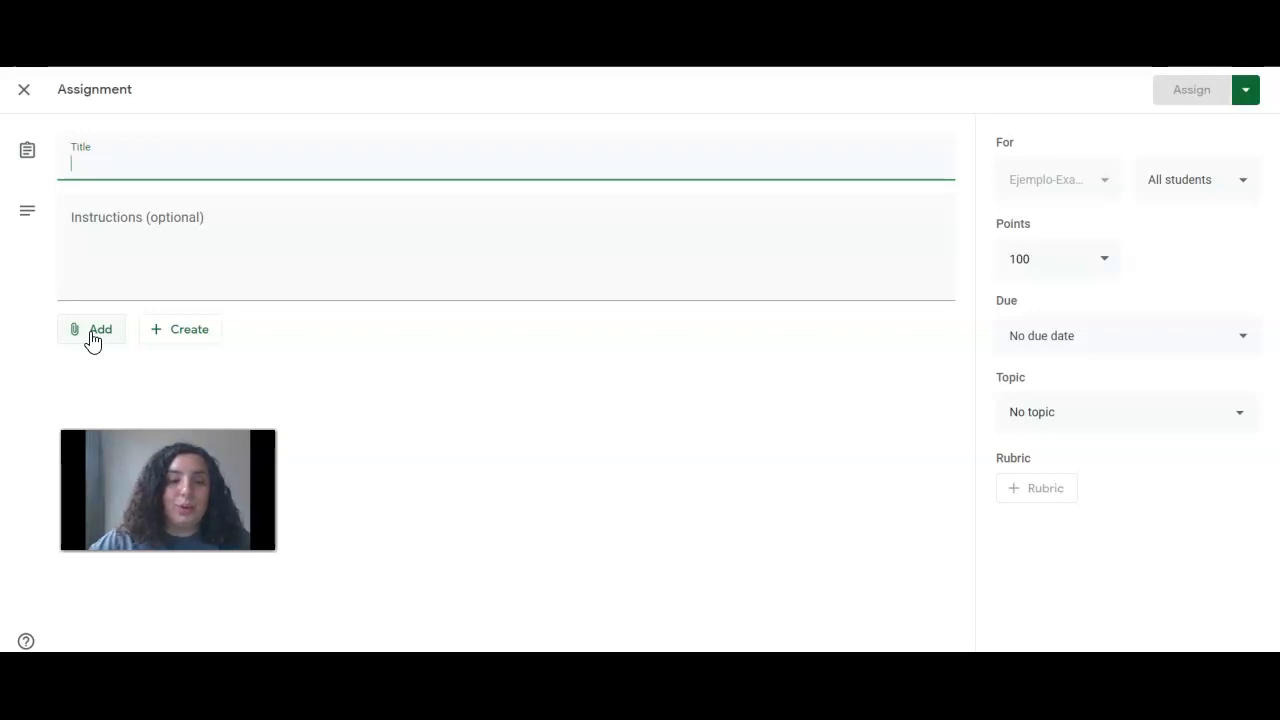
# Title the assignment 'Place Value-Lugar Pocisional 8-18-2020', adding the missing space after Place
pyautogui.click(90, 340)
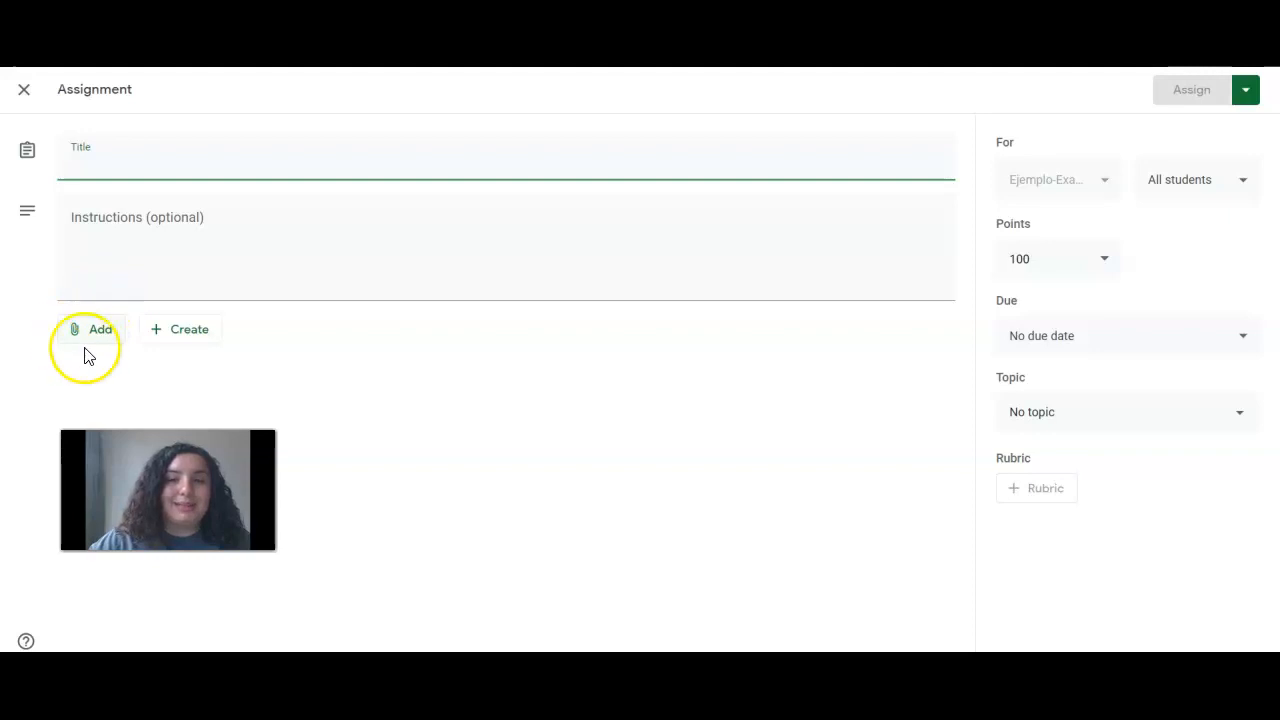
pyautogui.click(153, 170)
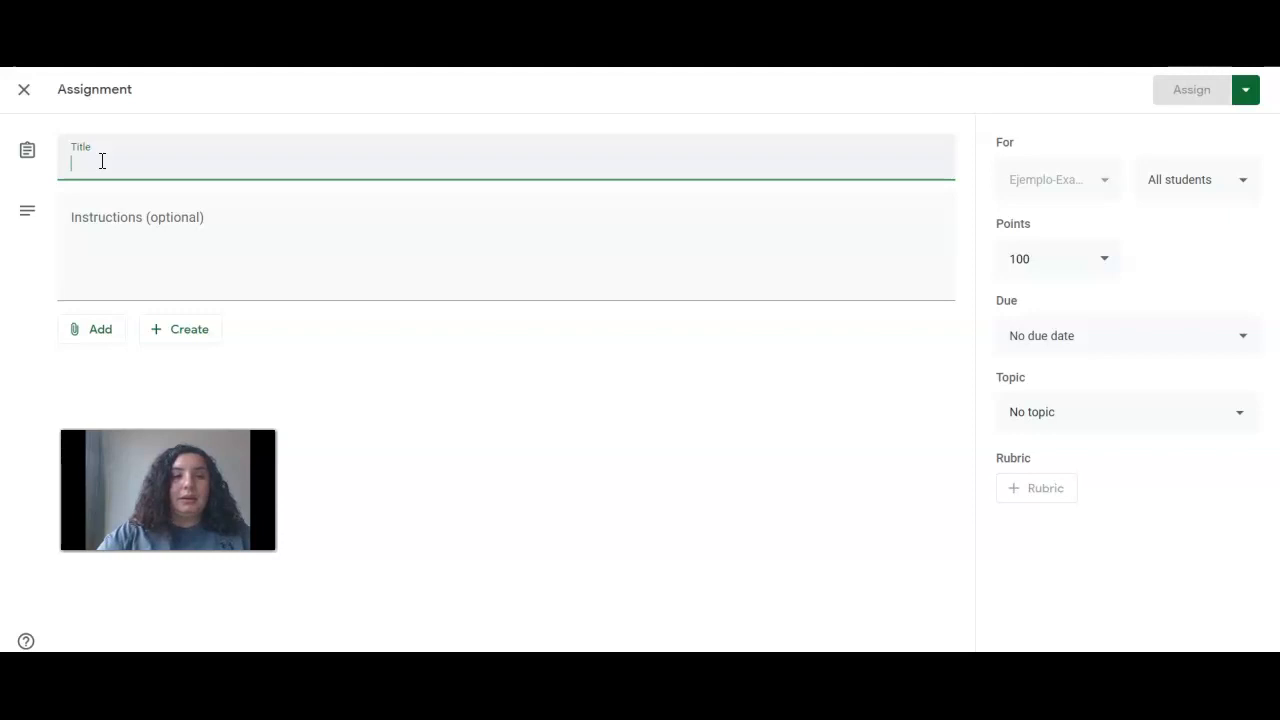
pyautogui.write('laceValue-Lugar PO')
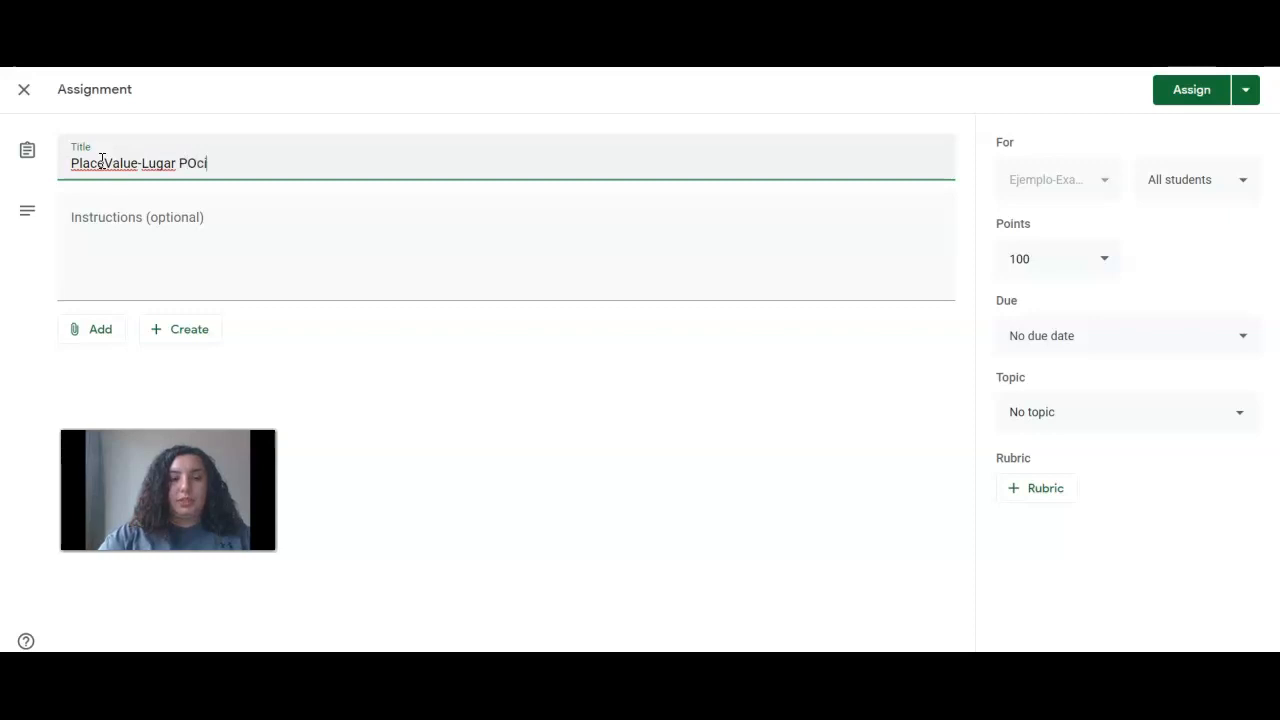
pyautogui.write('cisional')
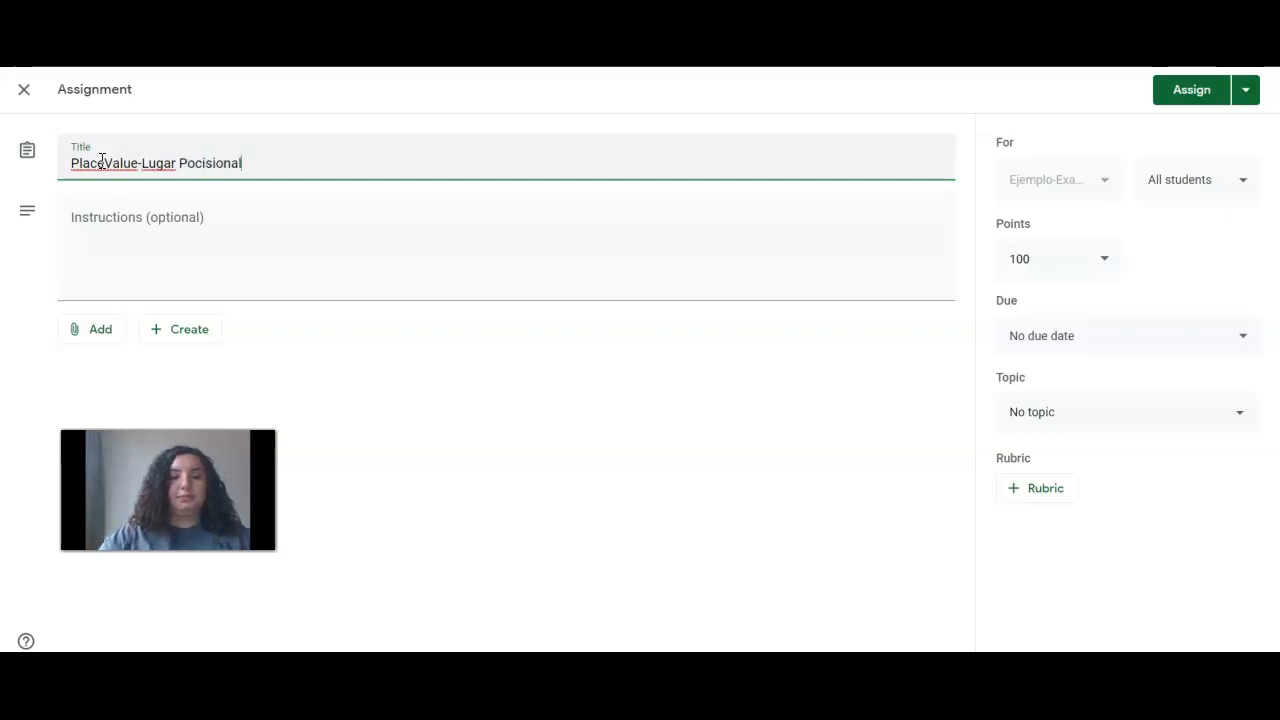
pyautogui.moveTo(240, 184); pyautogui.dragTo(107, 167)
pyautogui.click(107, 167)
pyautogui.click(279, 159)
pyautogui.write('8-18-2020')
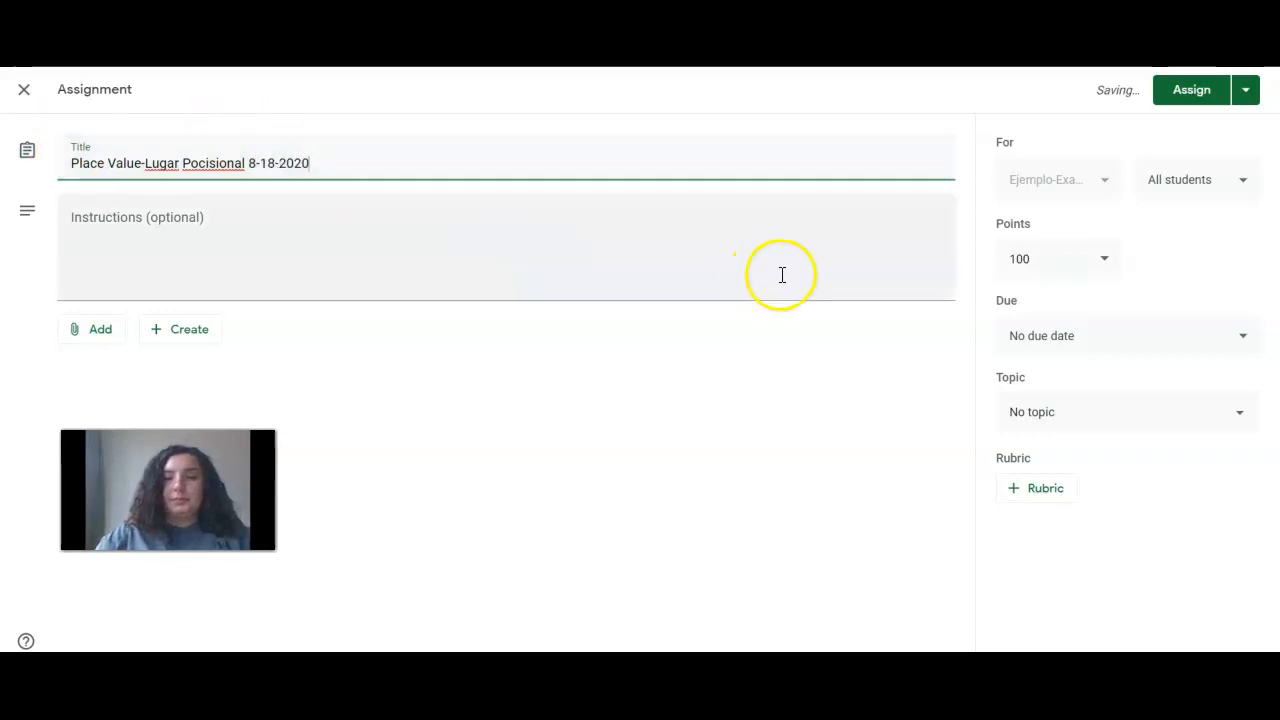
pyautogui.click(1178, 180)
pyautogui.click(1157, 237)
pyautogui.click(1123, 182)
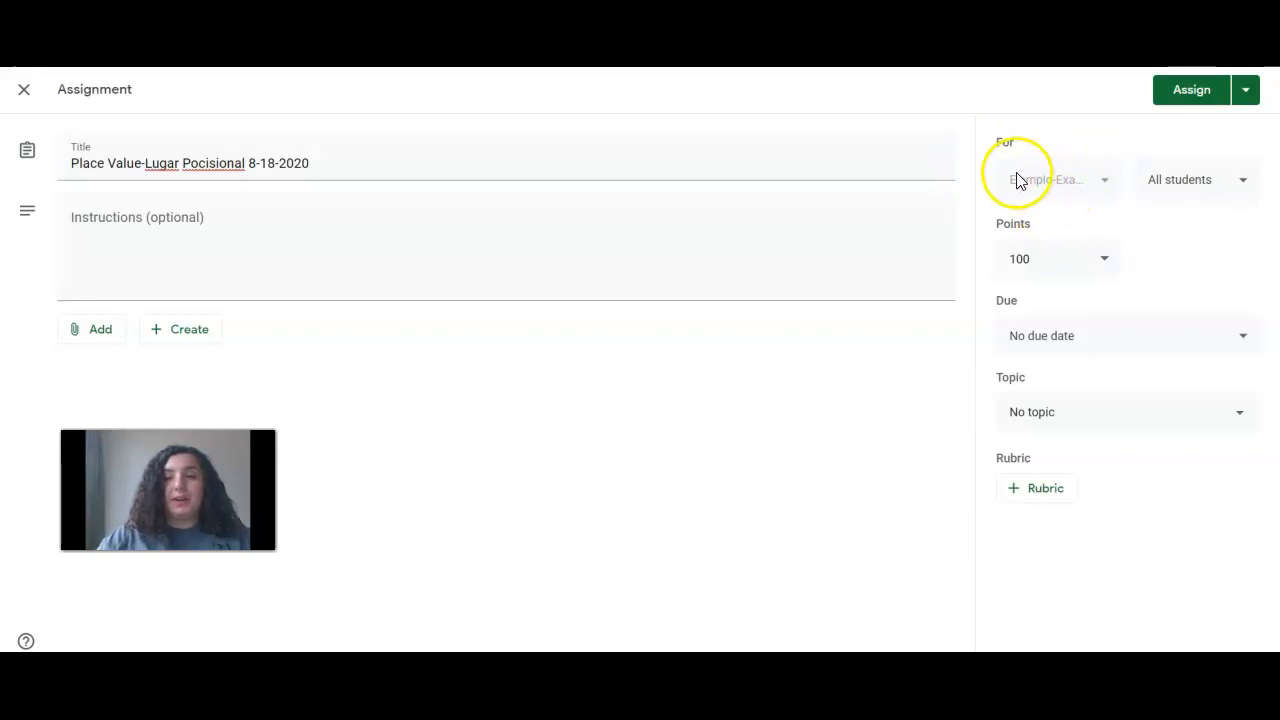
pyautogui.click(1104, 180)
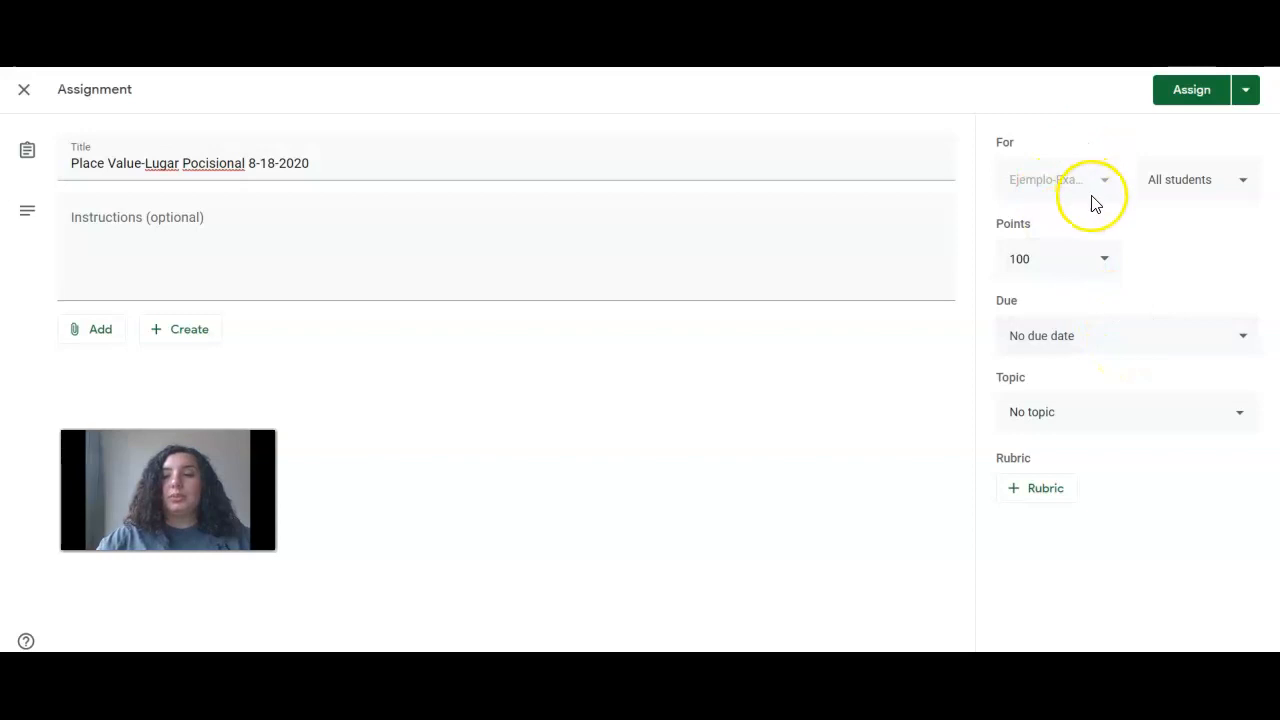
# Set the assignment due date to Thursday, August 20, 2020 at 11:59 PM
pyautogui.click(1171, 340)
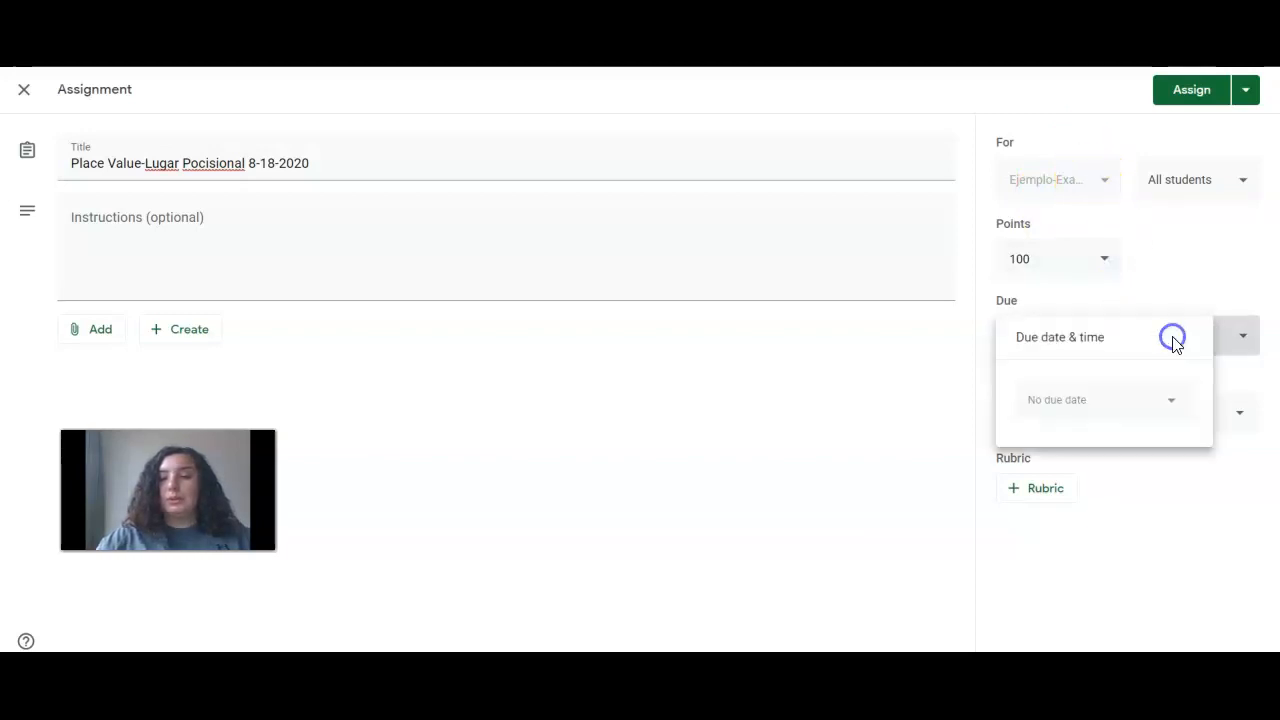
pyautogui.click(1166, 402)
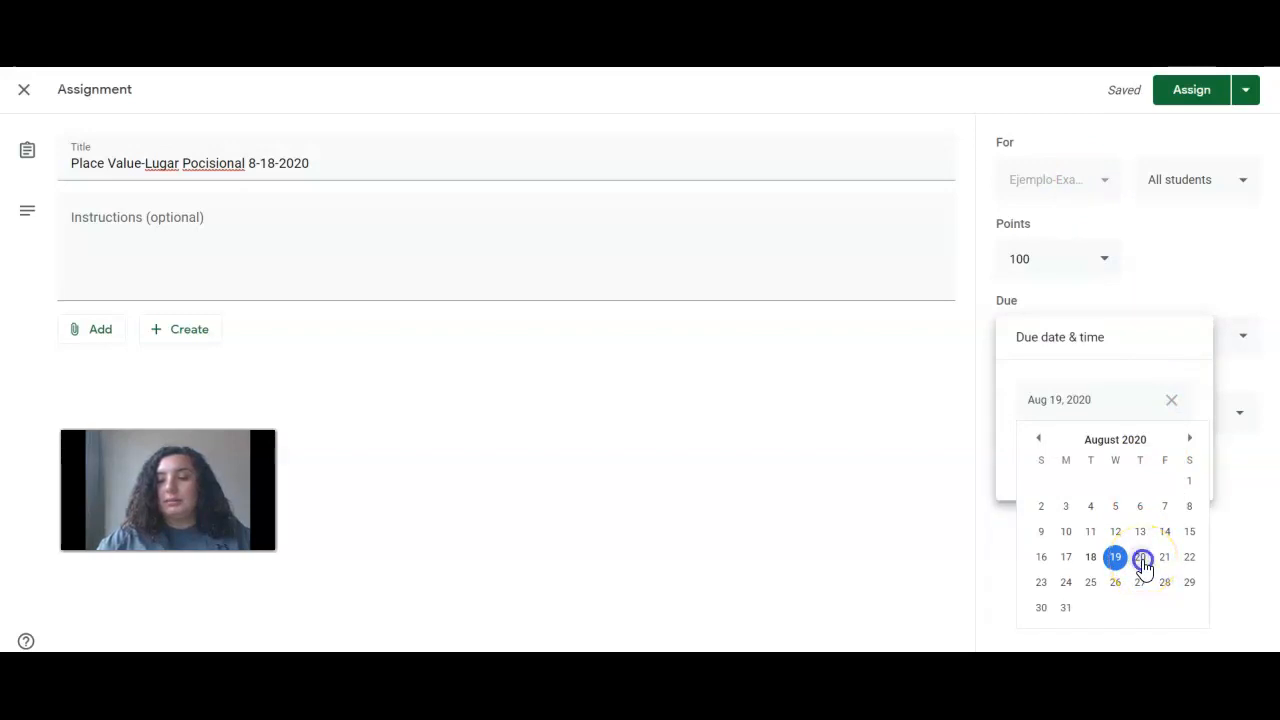
pyautogui.click(1142, 562)
pyautogui.click(1125, 464)
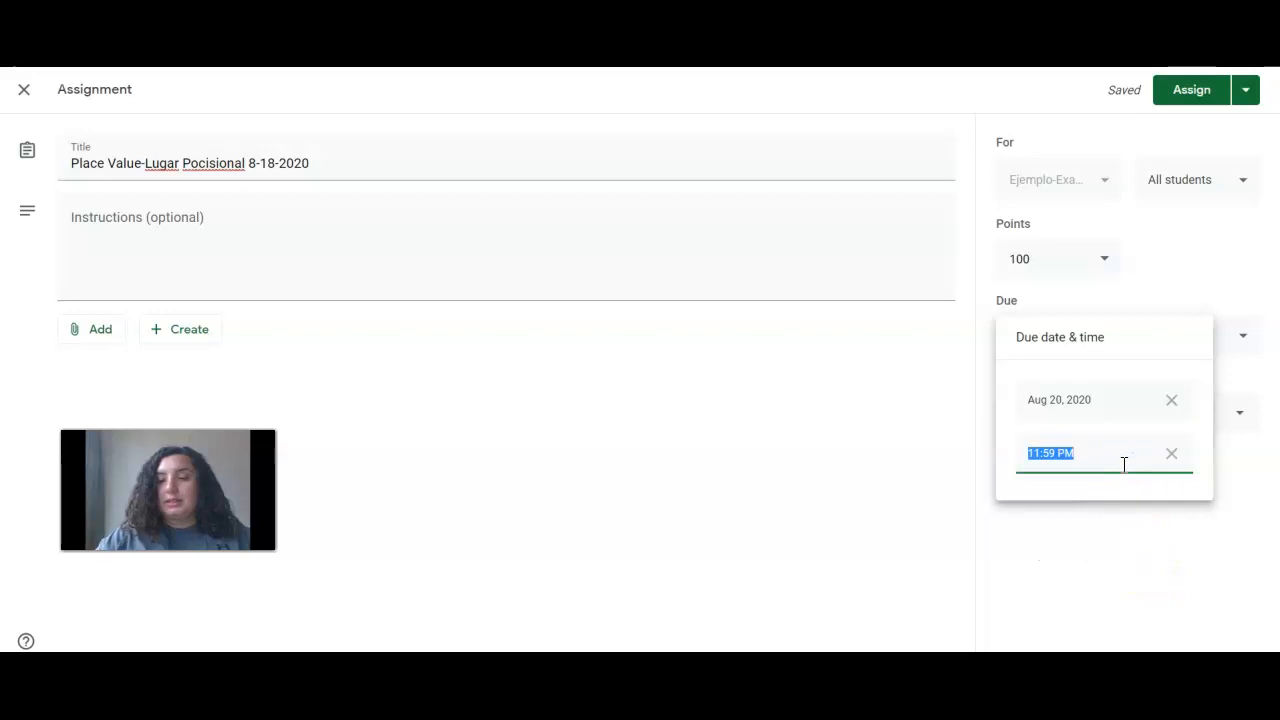
pyautogui.click(1123, 506)
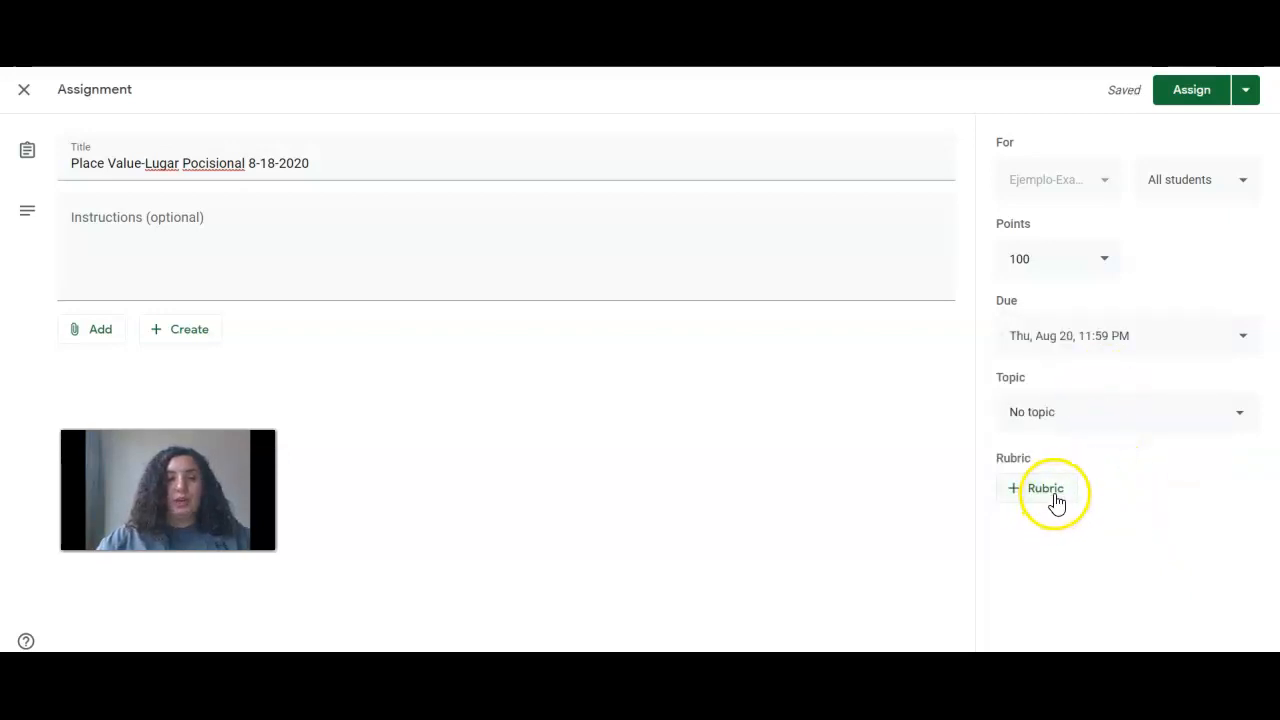
pyautogui.click(269, 271)
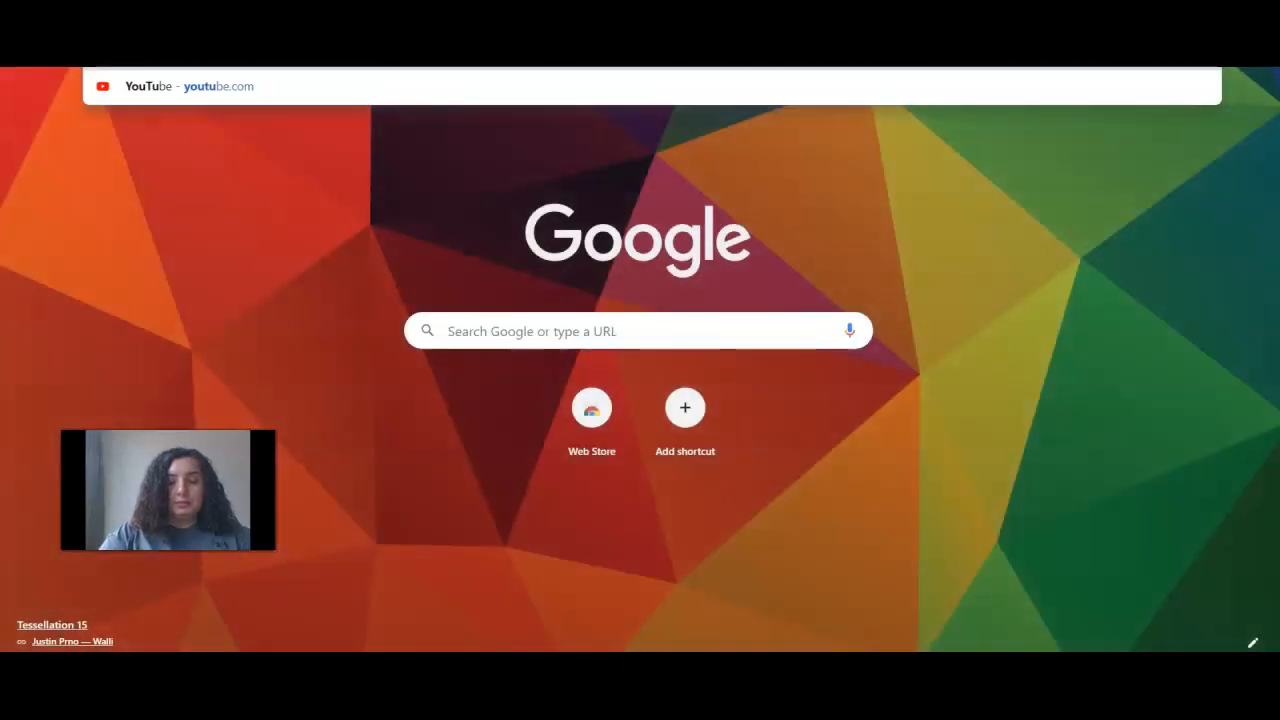
# Go to YouTube and search for 'place value' videos
pyautogui.write('be')
pyautogui.press('Return')
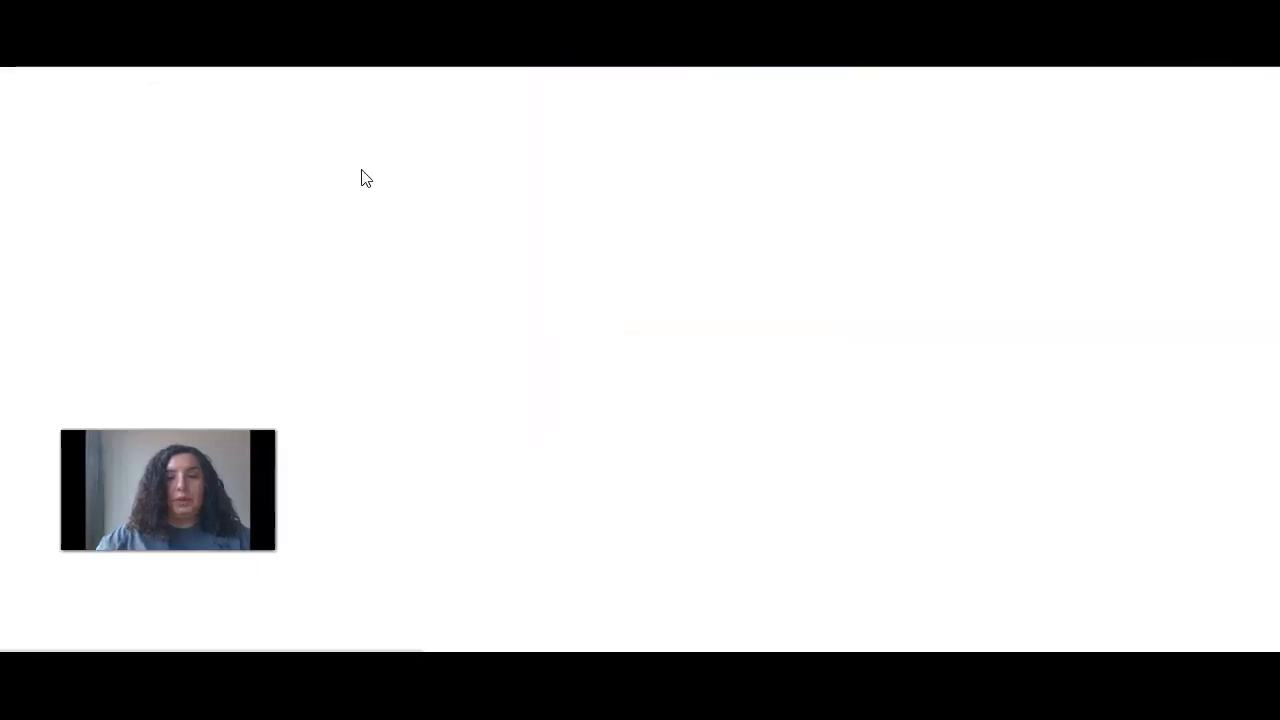
pyautogui.click(205, 245)
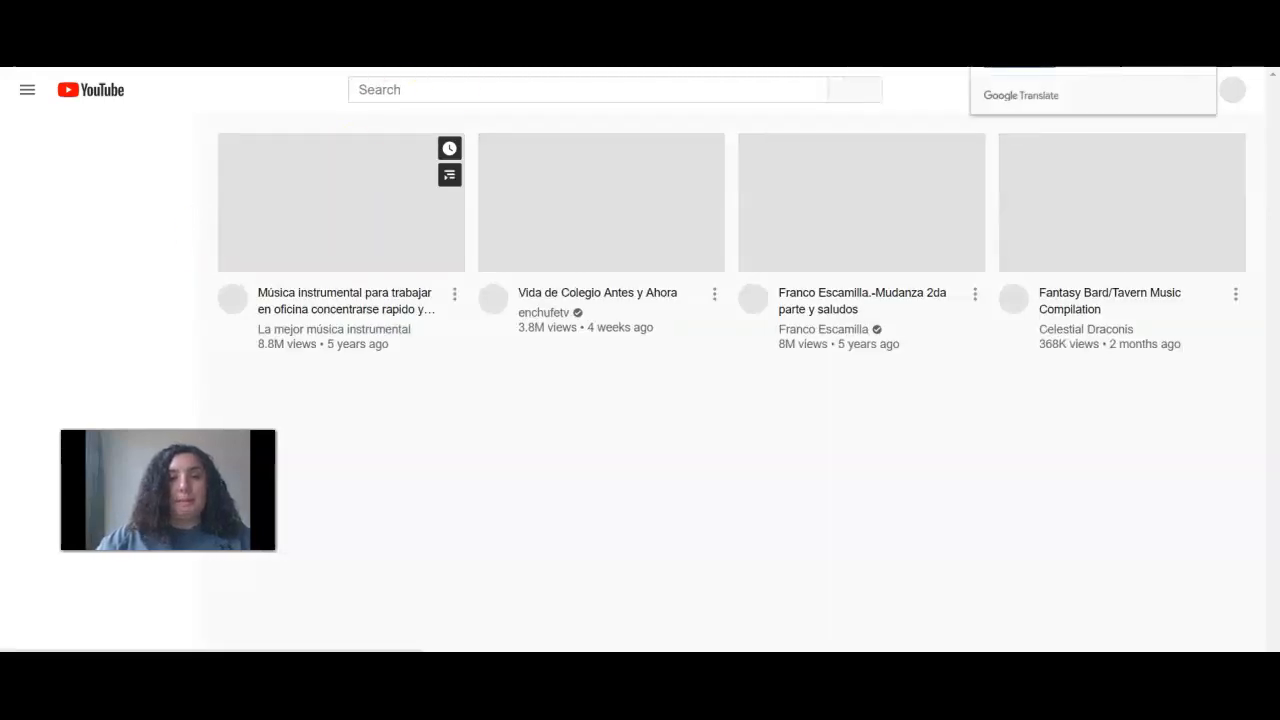
pyautogui.click(440, 92)
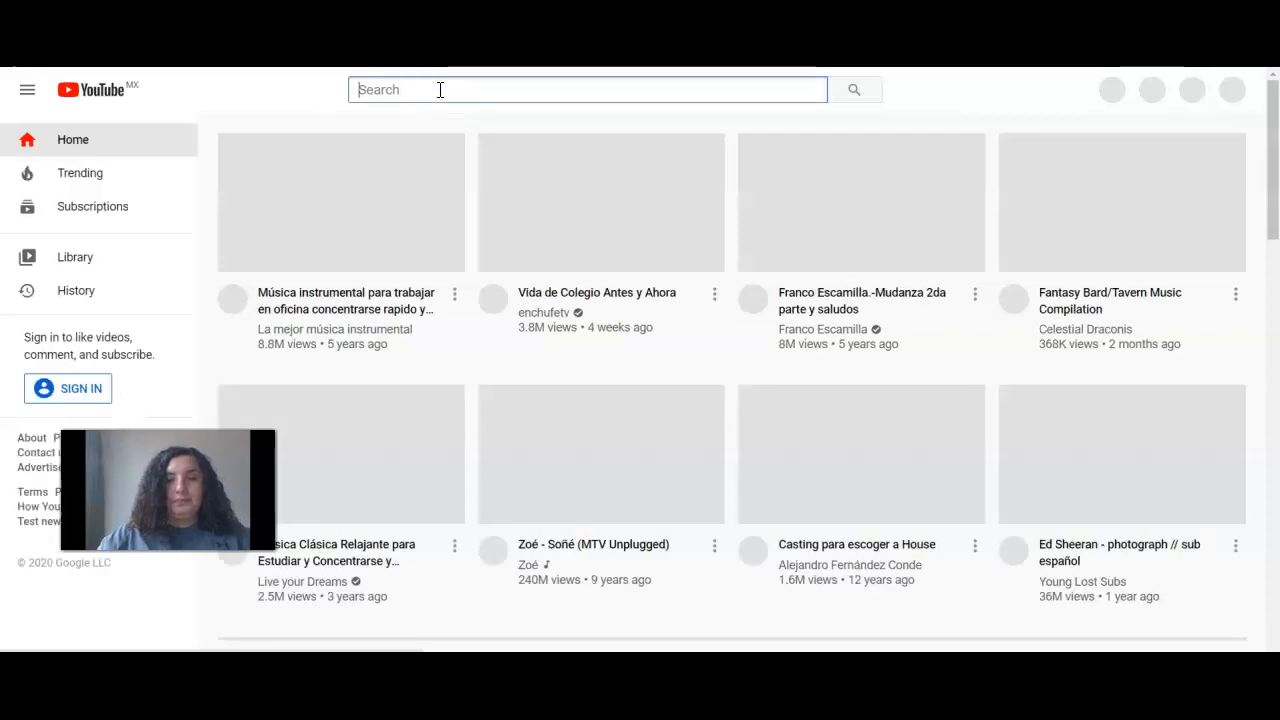
pyautogui.write('pla')
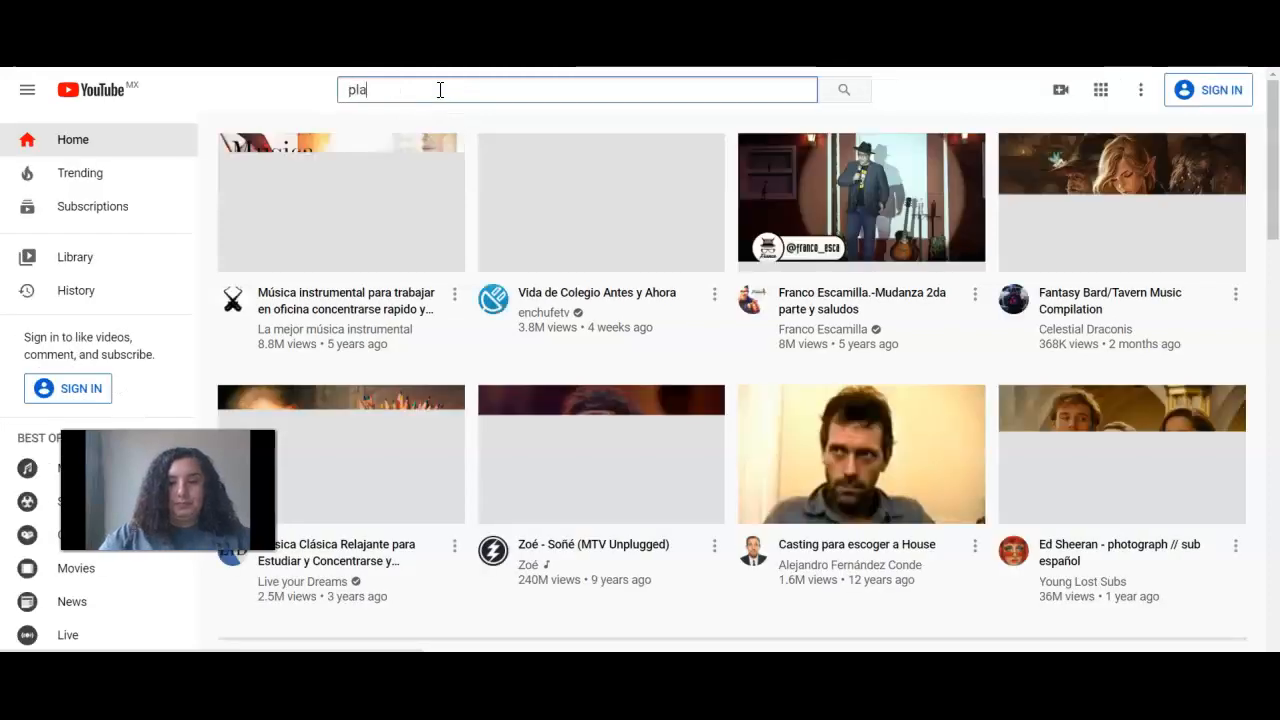
pyautogui.write('ce value')
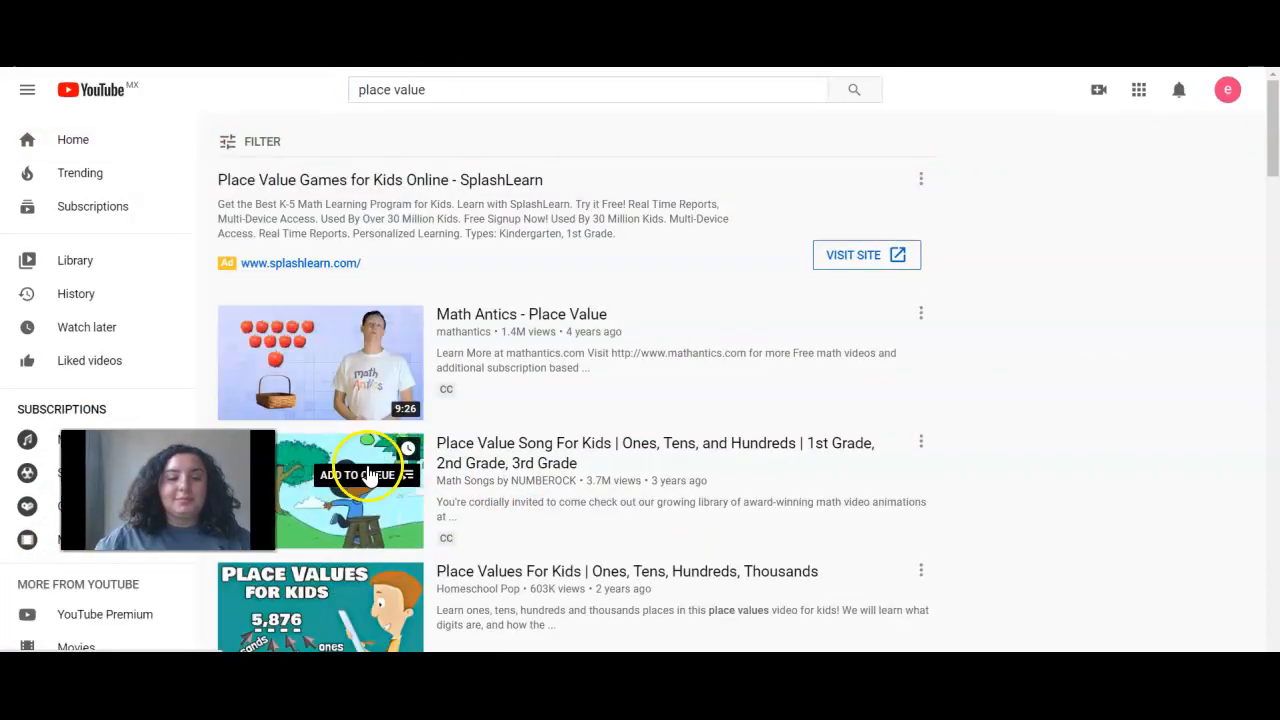
# Open the Place Value Song For Kids video and copy its web address
pyautogui.click(348, 466)
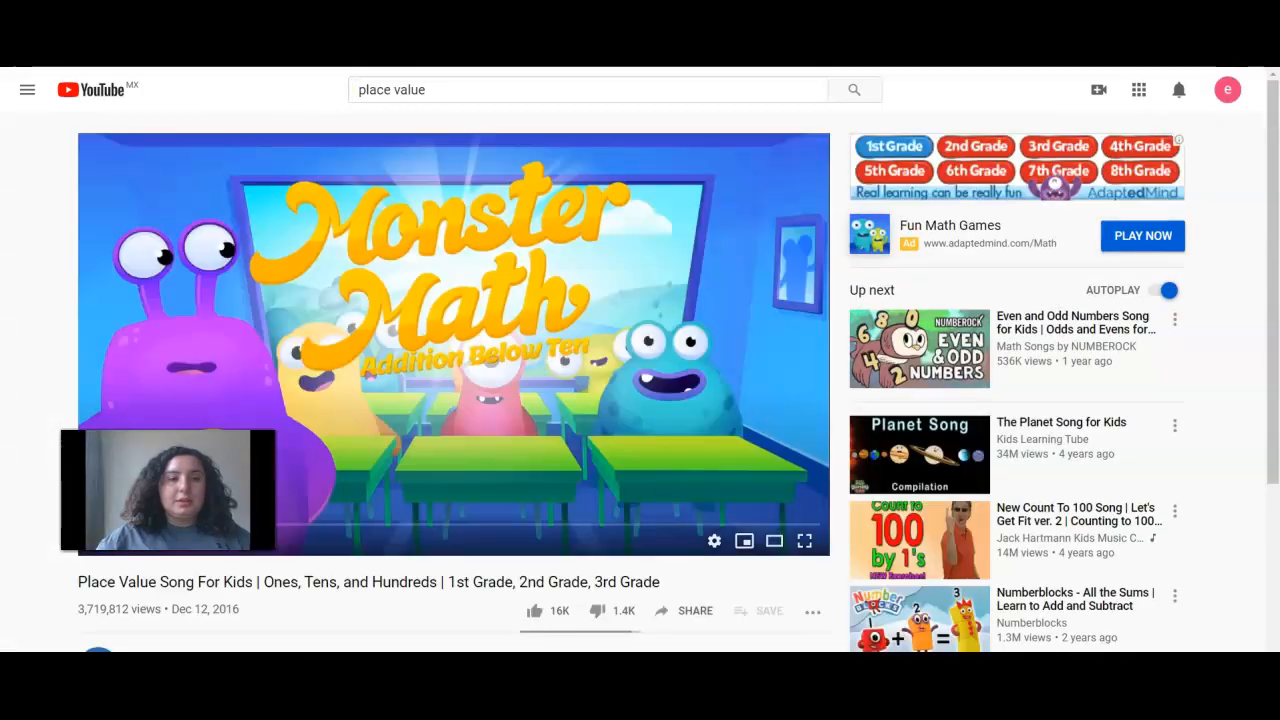
pyautogui.rightClick(280, 62)
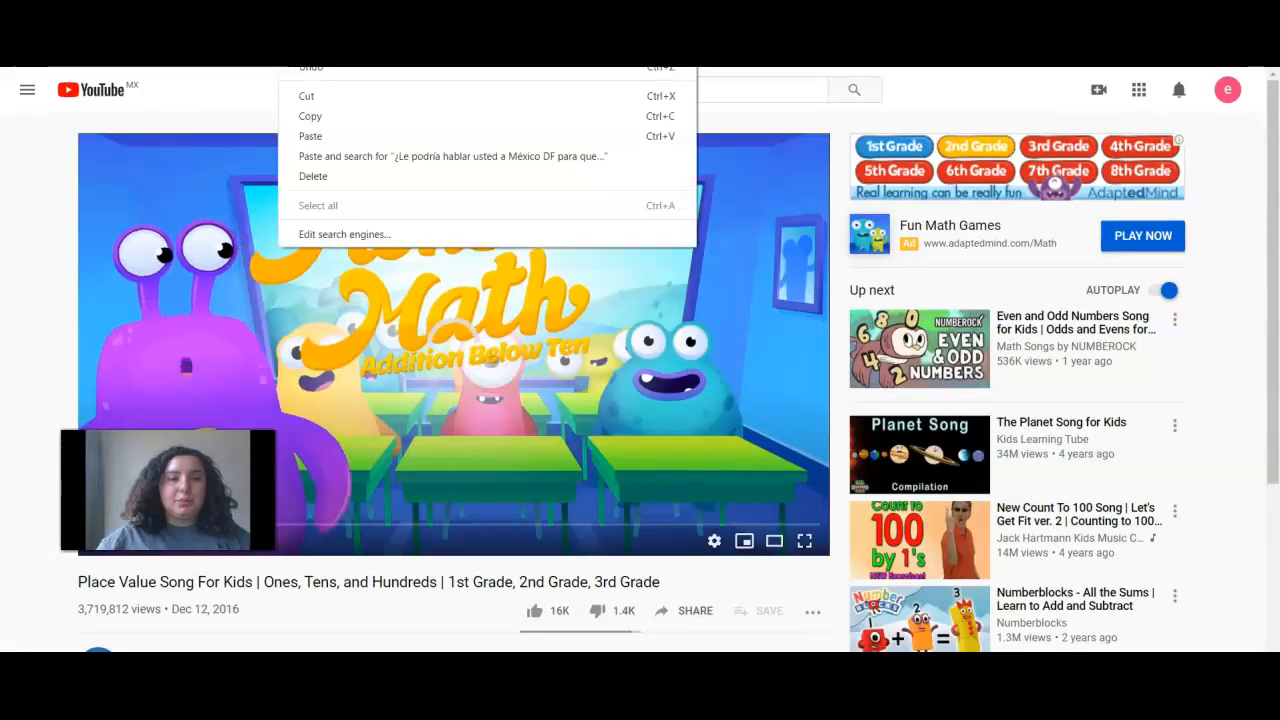
pyautogui.click(312, 116)
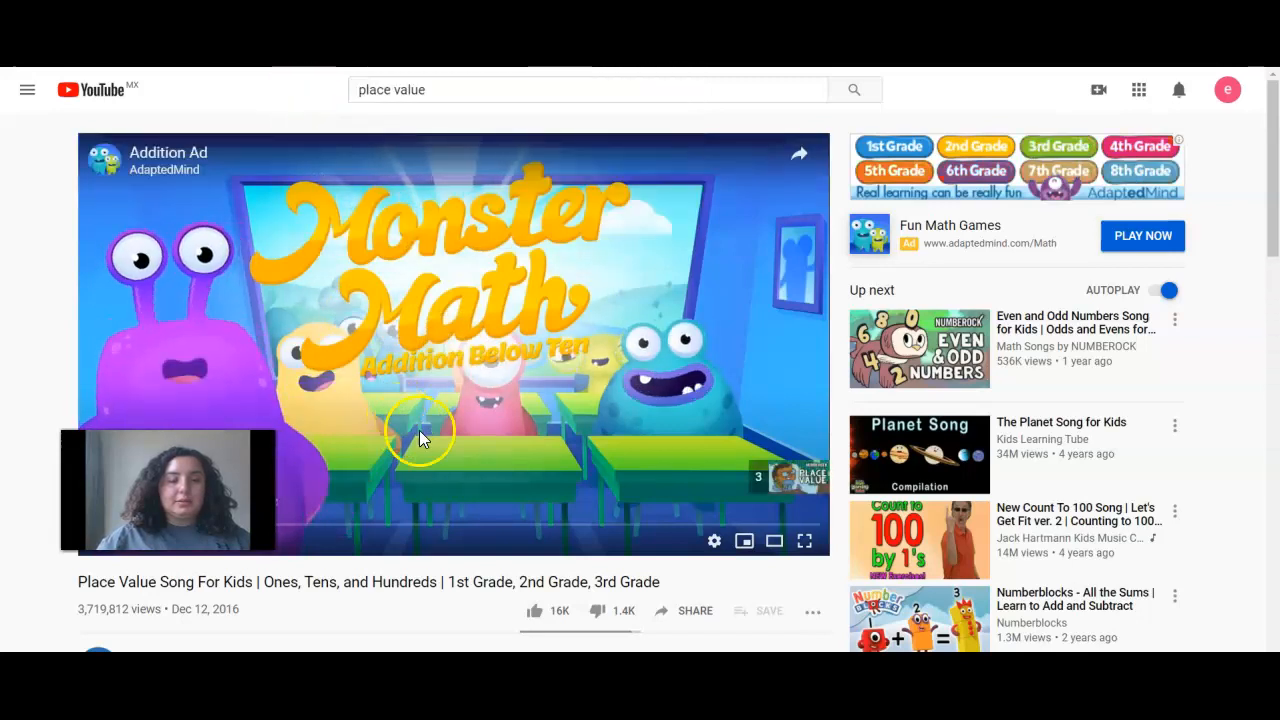
# Back in the assignment, paste the video's web address at the end of the instructions
pyautogui.click(270, 22)
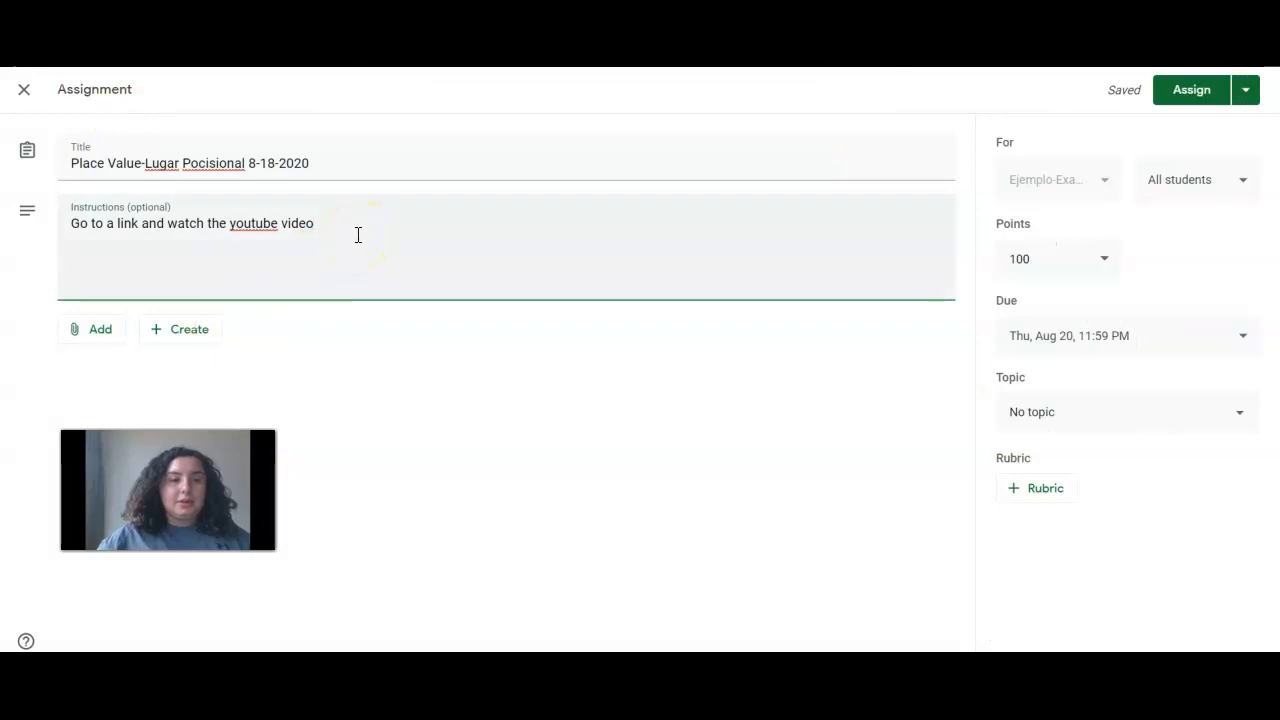
pyautogui.click(253, 226)
pyautogui.click(370, 251)
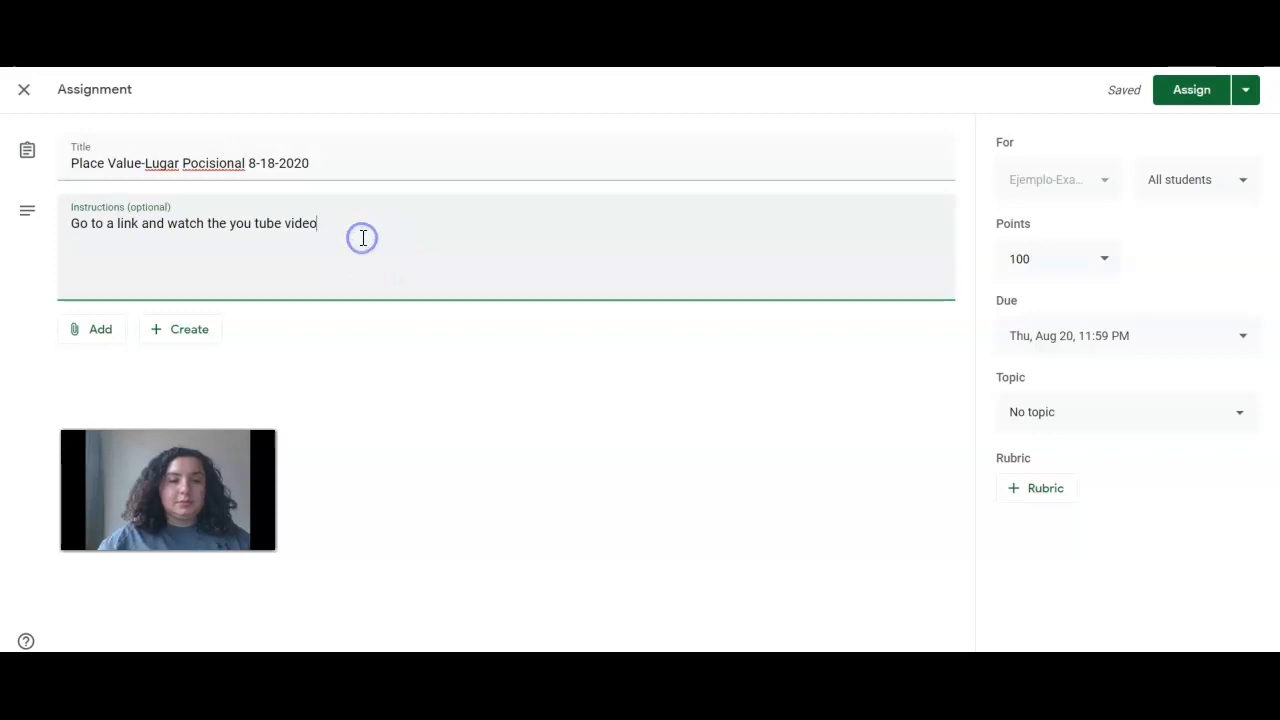
pyautogui.click(362, 238)
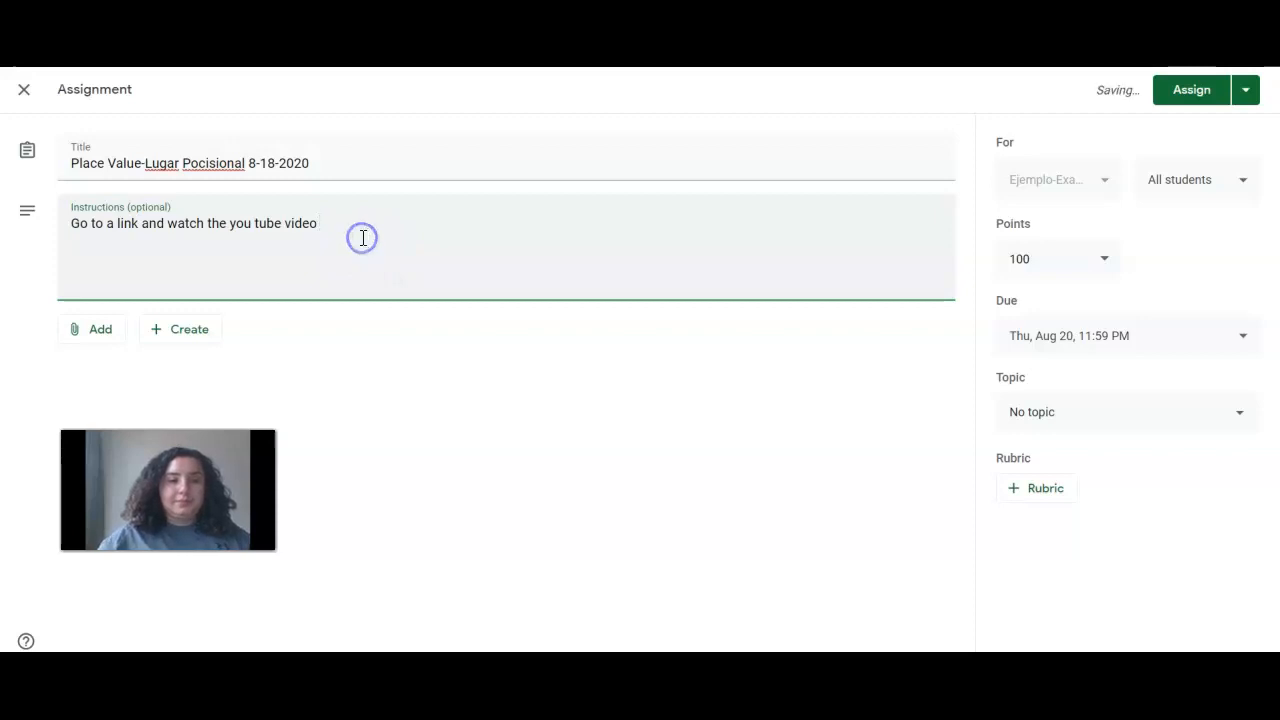
pyautogui.rightClick(362, 238)
pyautogui.click(405, 366)
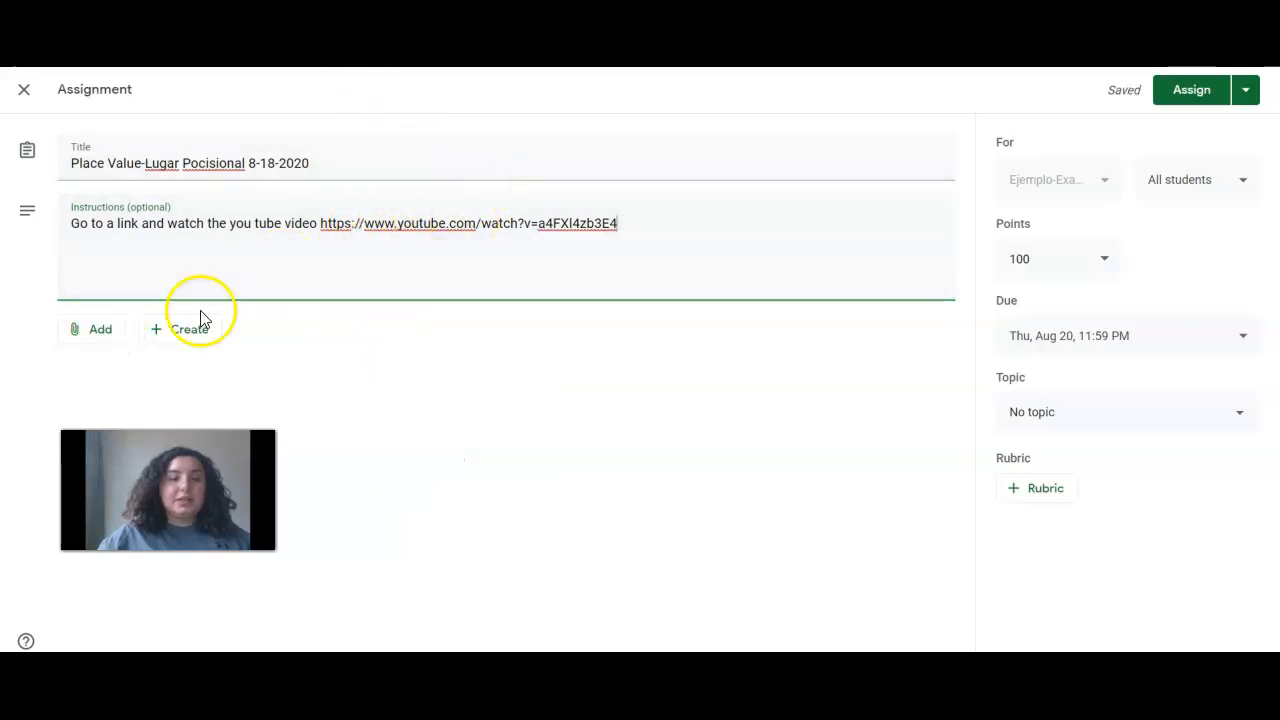
# Attach the Place Value Song YouTube video to the assignment as a link
pyautogui.click(98, 329)
pyautogui.click(118, 388)
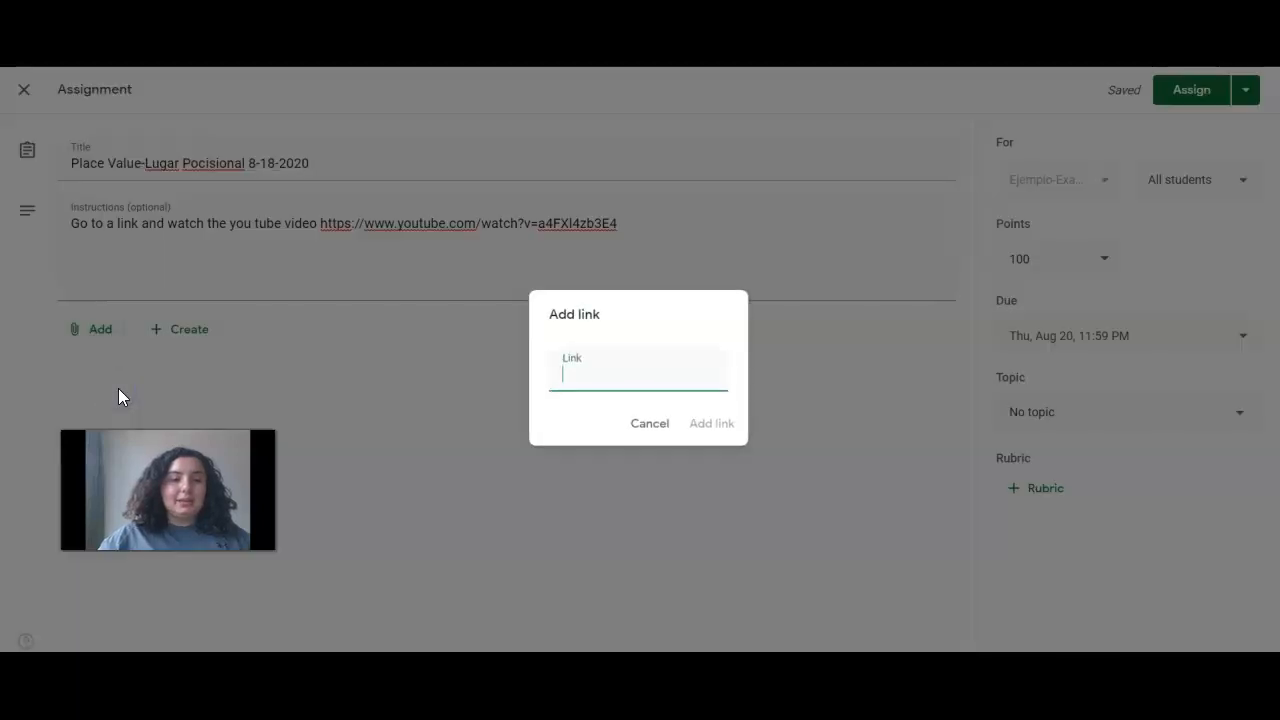
pyautogui.rightClick(593, 372)
pyautogui.click(635, 505)
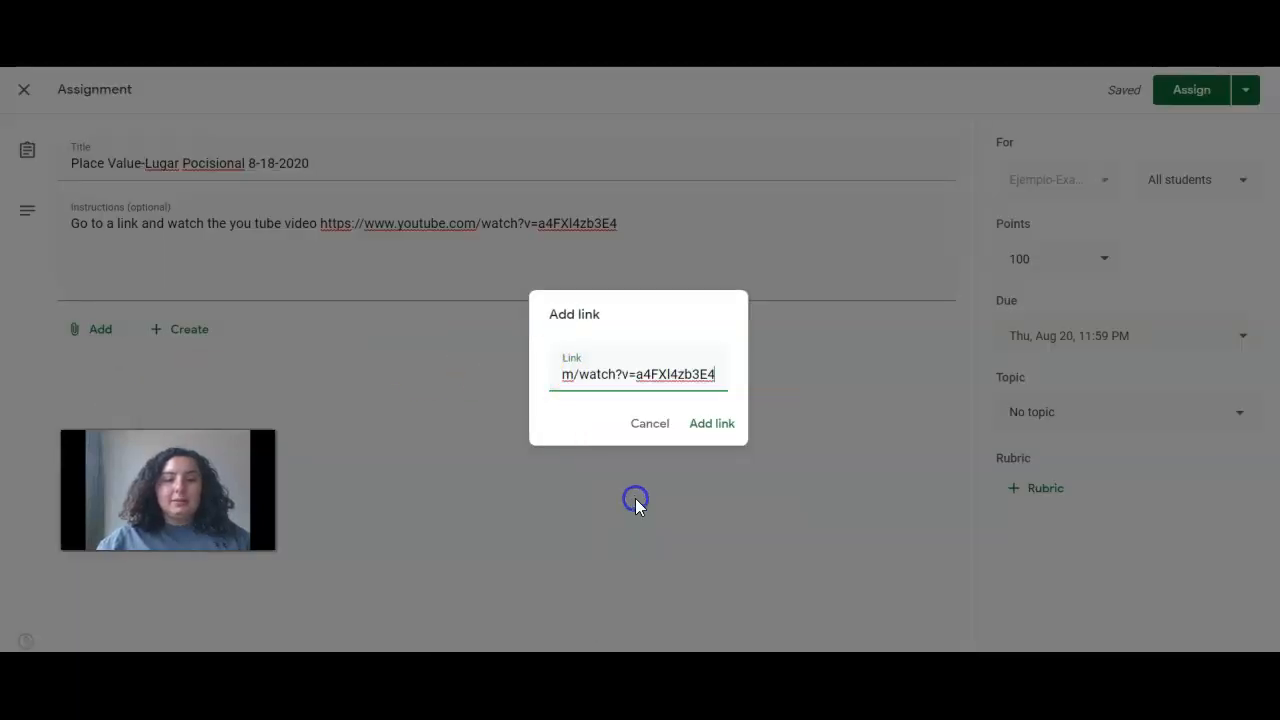
pyautogui.click(702, 440)
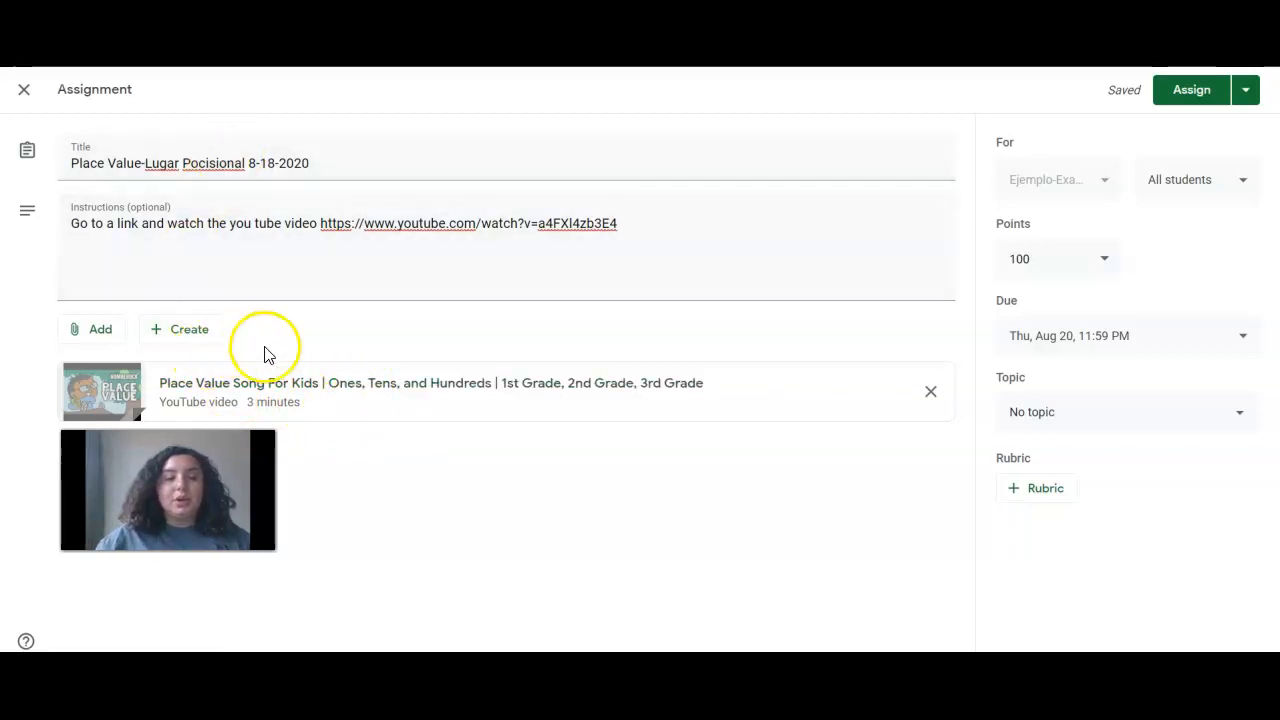
# Try filing the assignment under Math-Matematicas, then set it back to No topic
pyautogui.click(1015, 380)
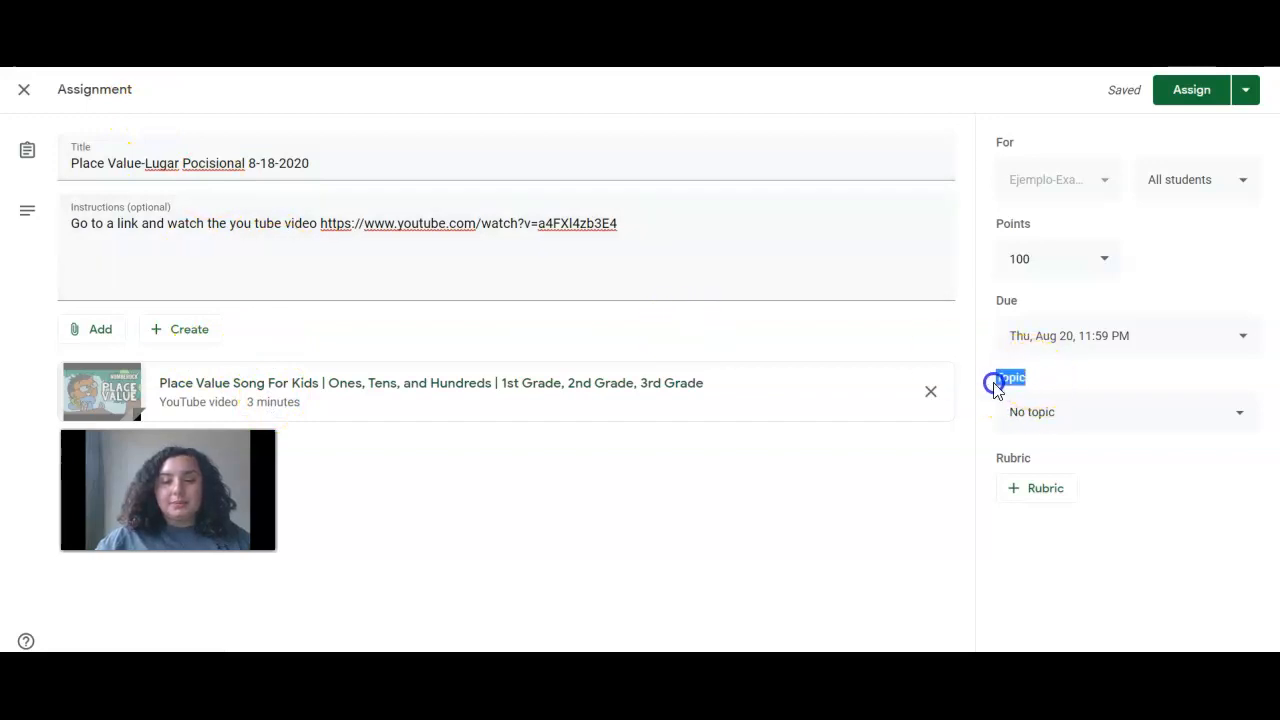
pyautogui.moveTo(1024, 378); pyautogui.dragTo(1009, 377)
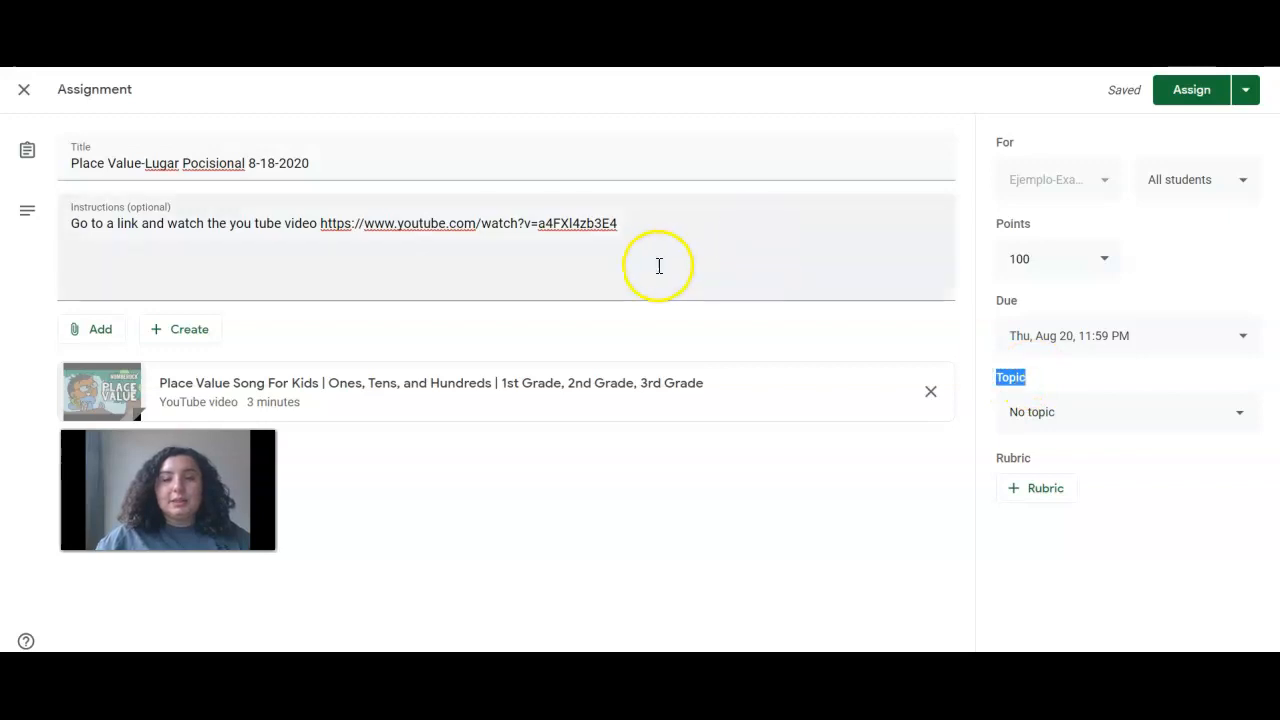
pyautogui.click(1078, 417)
pyautogui.click(1086, 620)
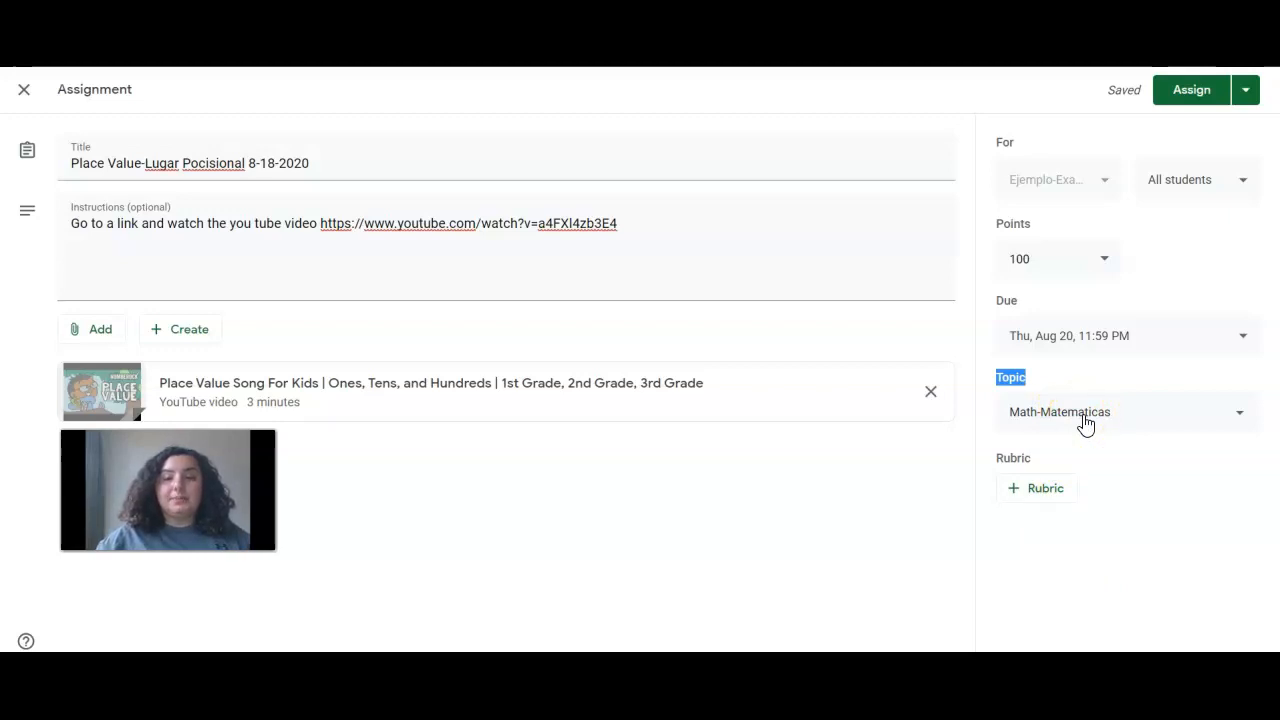
pyautogui.click(1086, 422)
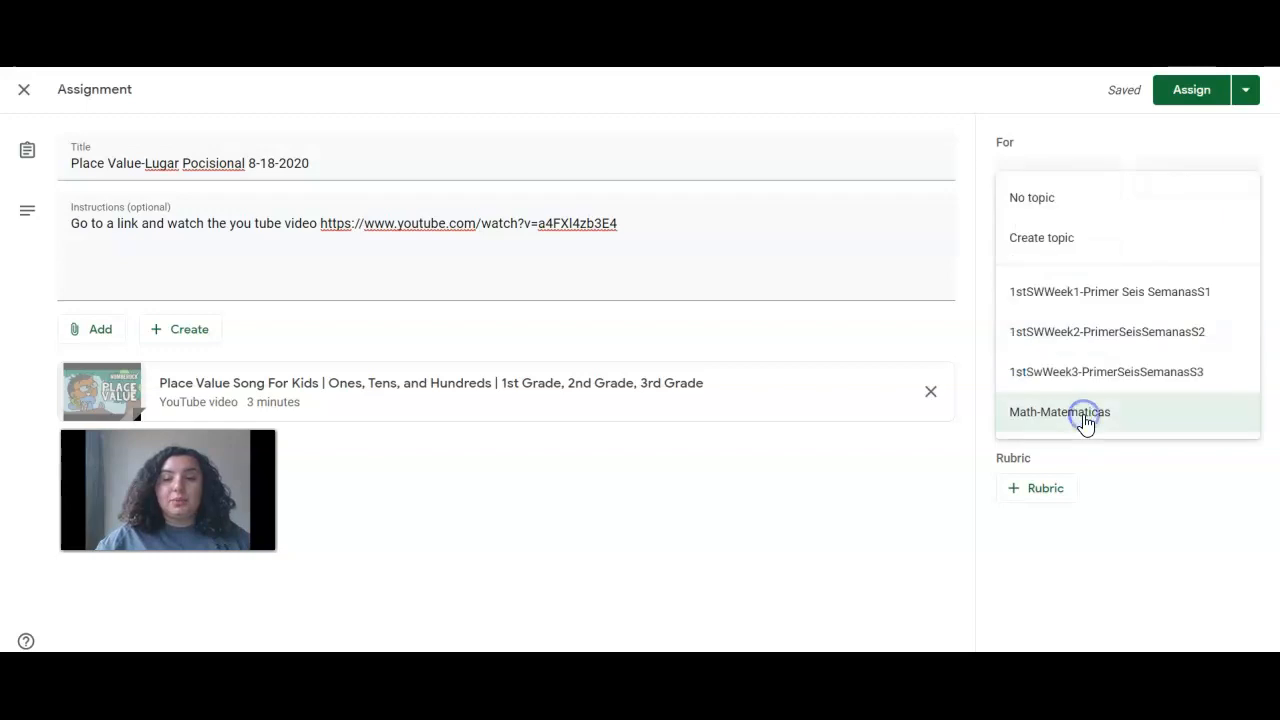
pyautogui.click(1048, 222)
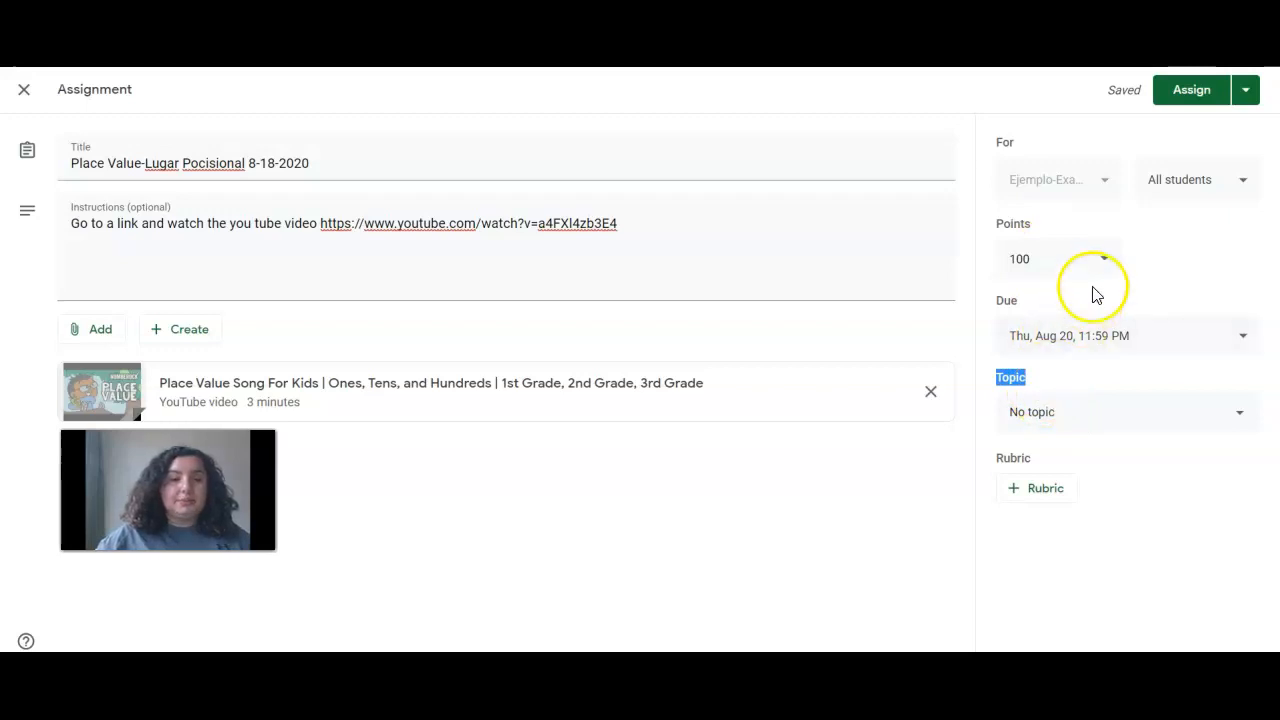
# Open and close the attachment options without adding anything, then assign the assignment to the class
pyautogui.click(91, 337)
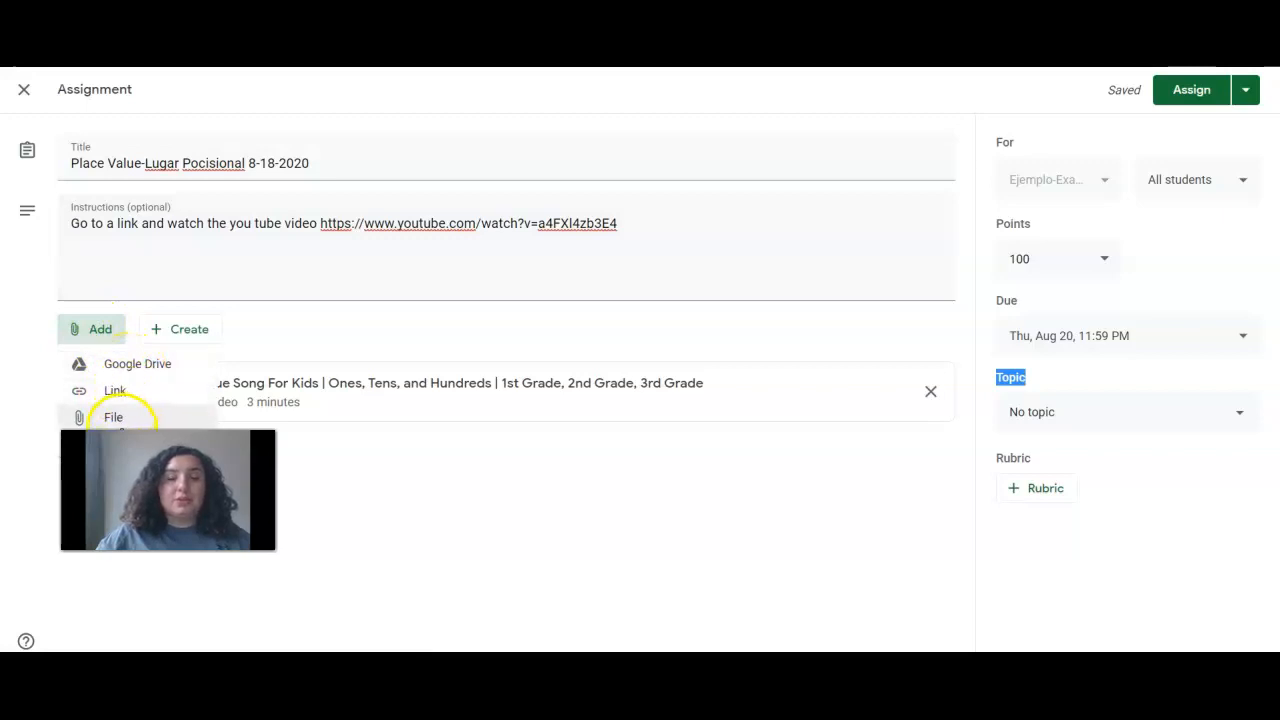
pyautogui.click(774, 348)
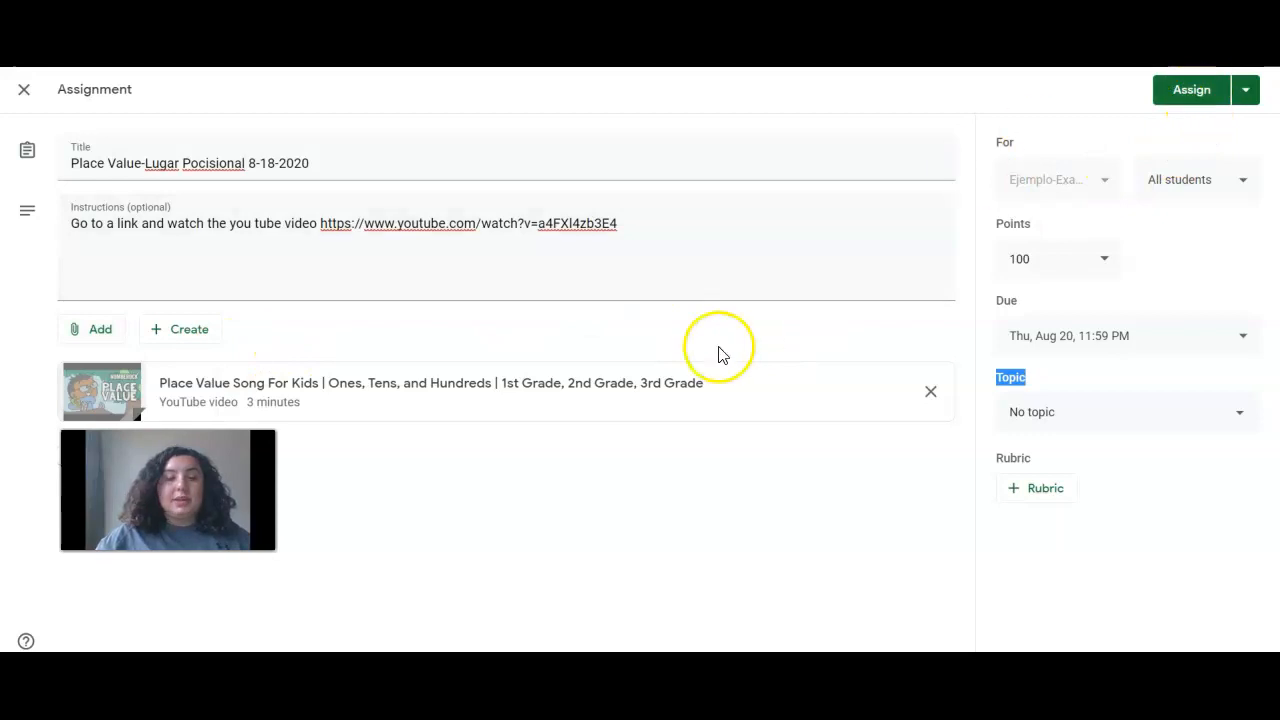
pyautogui.click(108, 332)
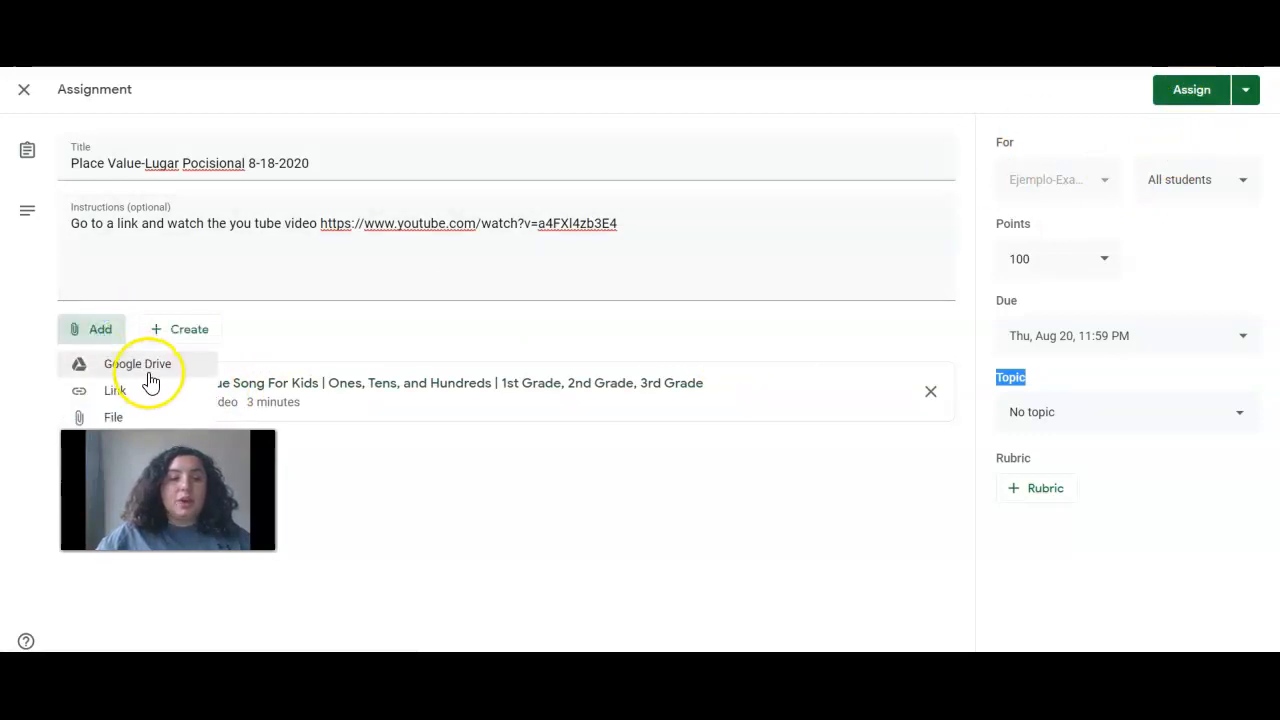
pyautogui.click(358, 312)
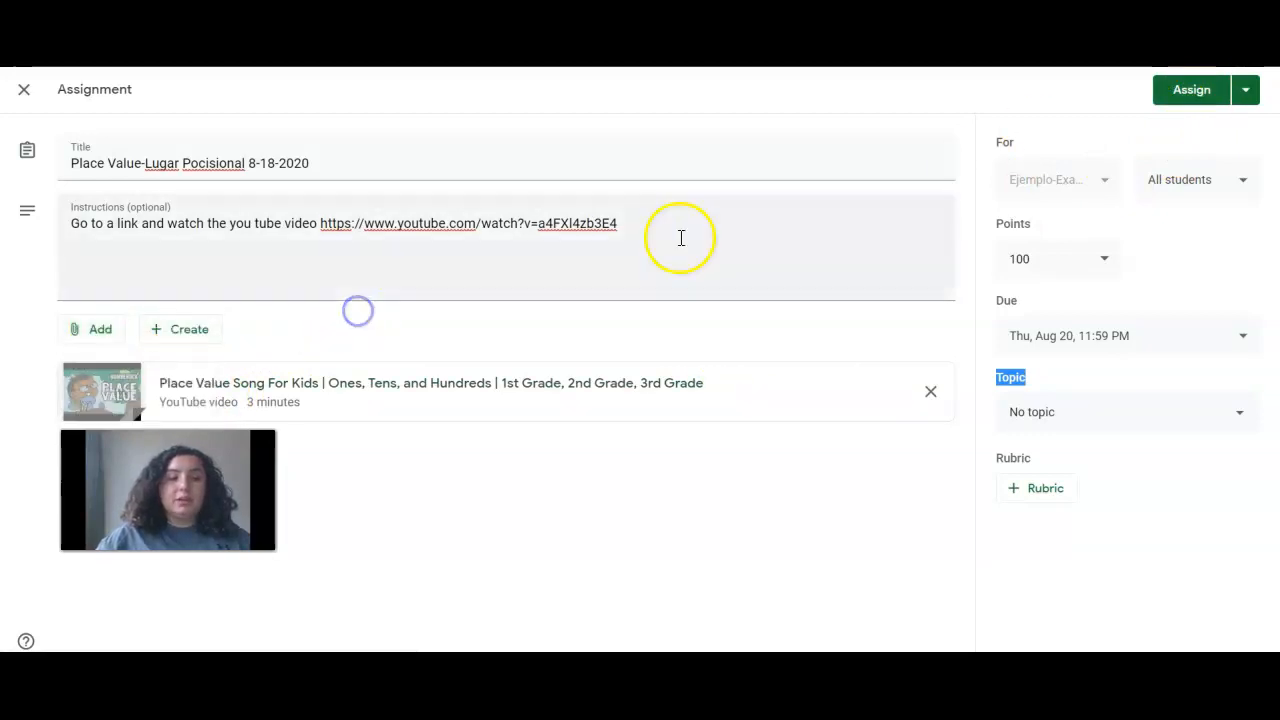
pyautogui.click(1178, 92)
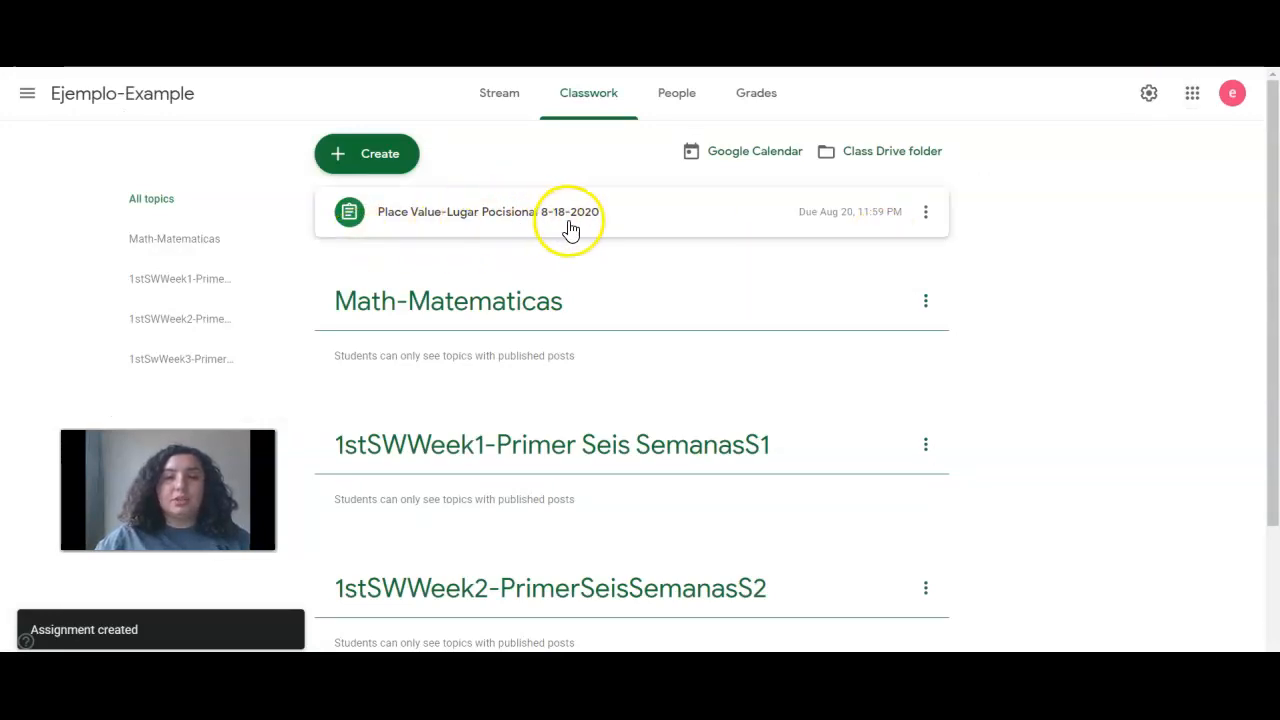
# Move the Place Value assignment into Math-Matematicas, trying the 1stSWWeek1 and 1stSWWeek2 topics along the way
pyautogui.click(533, 226)
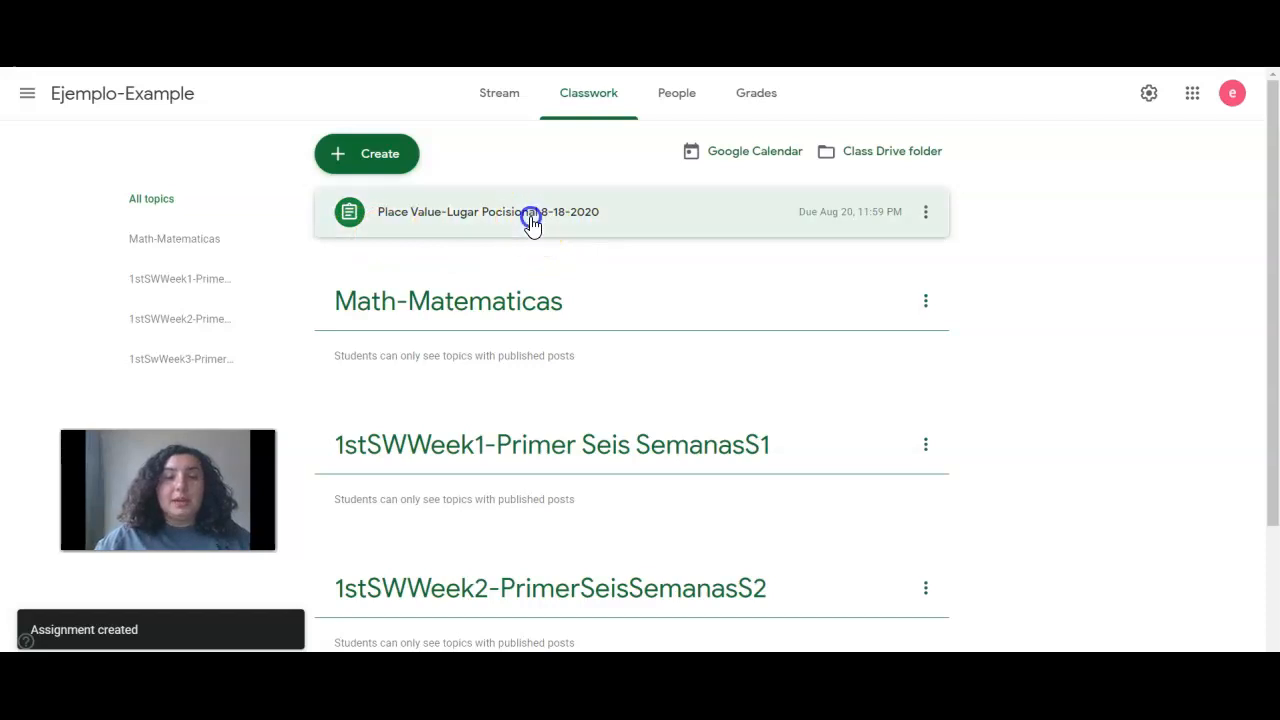
pyautogui.moveTo(533, 226); pyautogui.dragTo(455, 296)
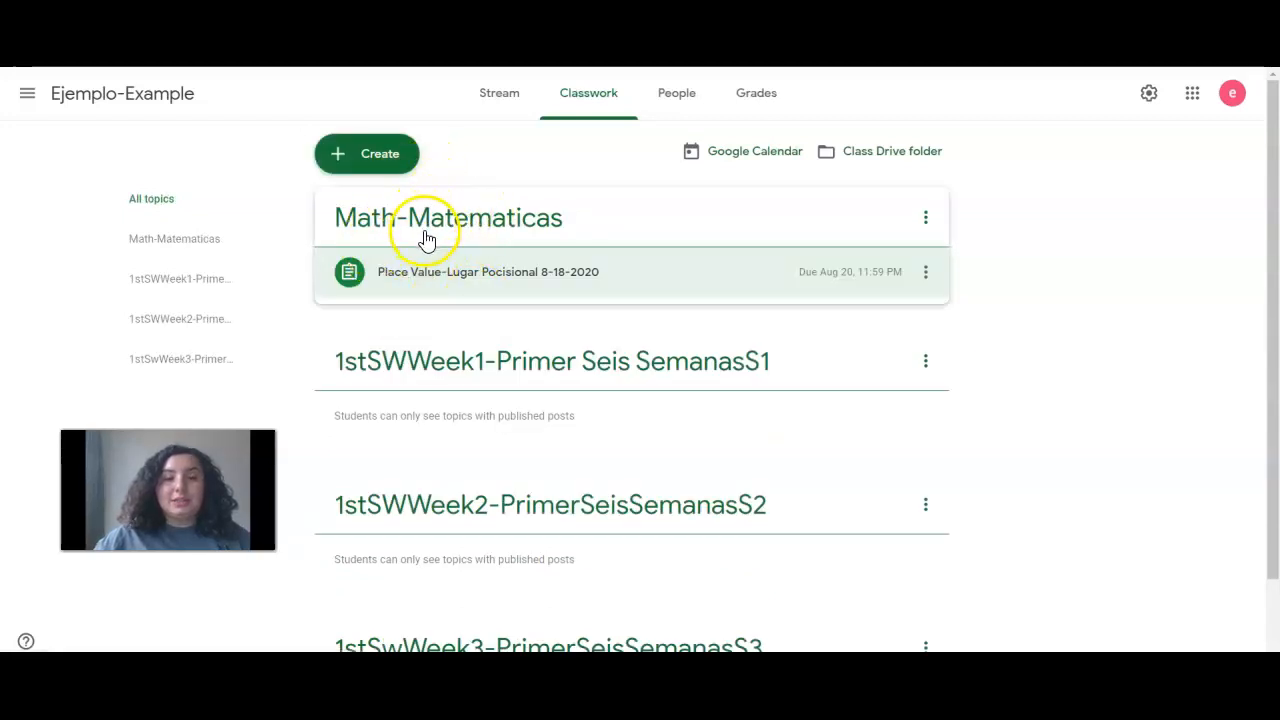
pyautogui.moveTo(447, 274); pyautogui.dragTo(426, 363)
pyautogui.moveTo(428, 412); pyautogui.dragTo(443, 491)
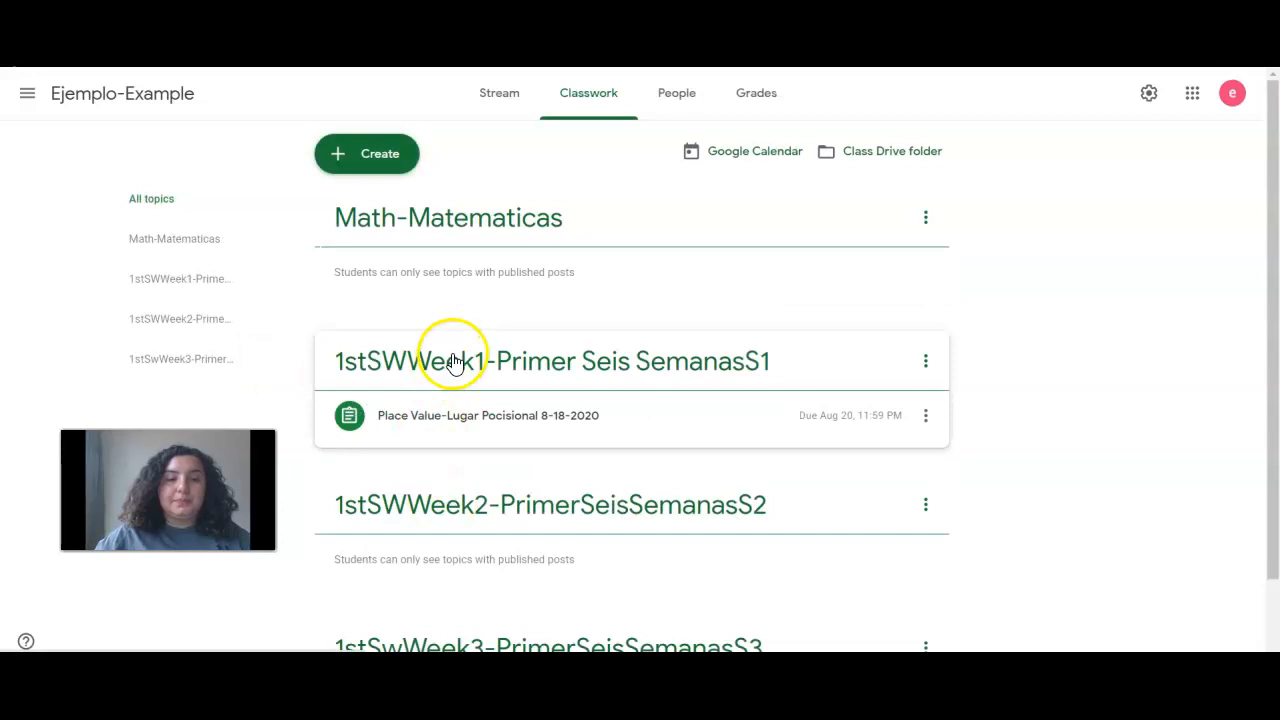
pyautogui.scroll(-1, 453, 362)
pyautogui.moveTo(457, 337); pyautogui.dragTo(428, 257)
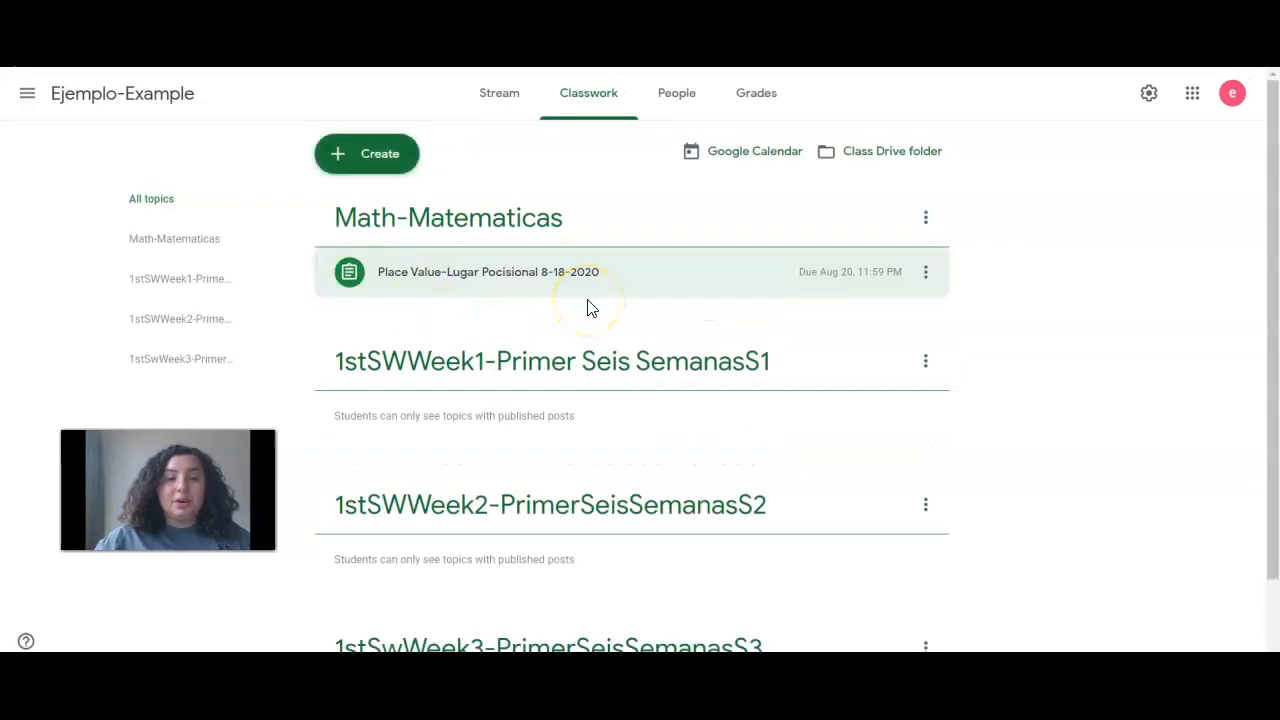
# Rearrange the week topic headings, then restore the order Math-Matematicas, week 1, week 2, week 3
pyautogui.moveTo(571, 357); pyautogui.dragTo(417, 466)
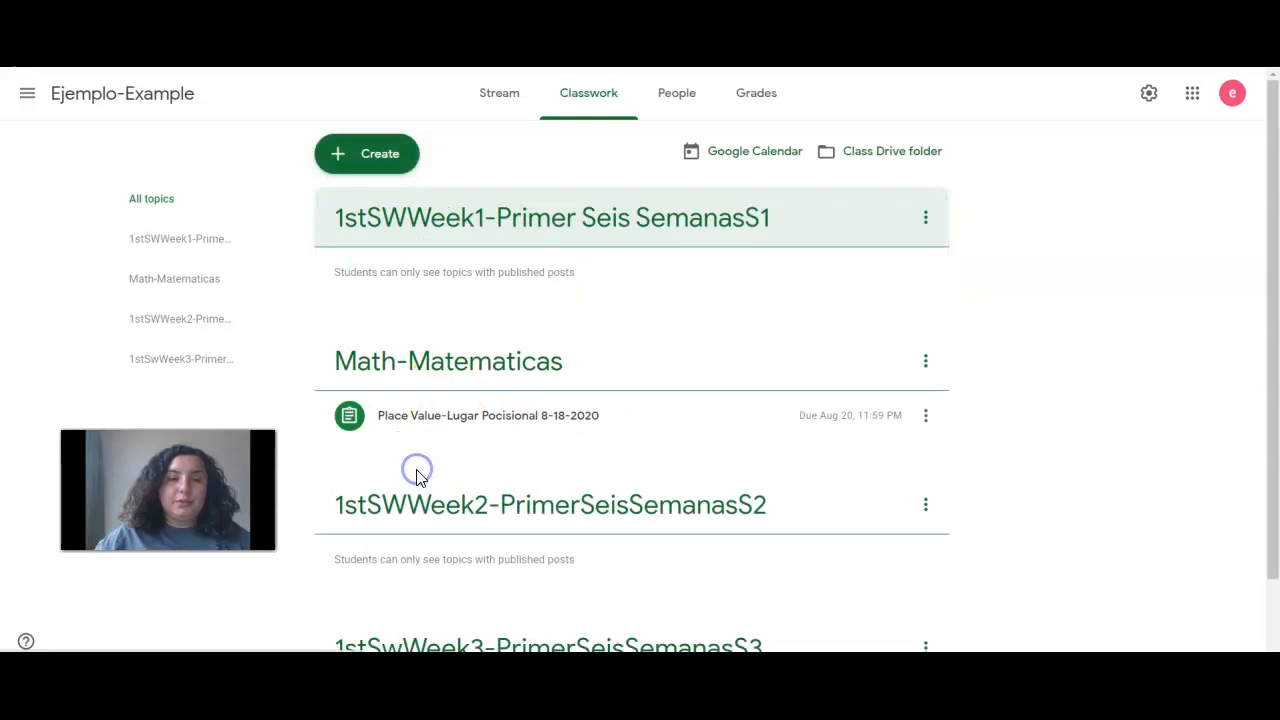
pyautogui.moveTo(491, 243); pyautogui.dragTo(450, 440)
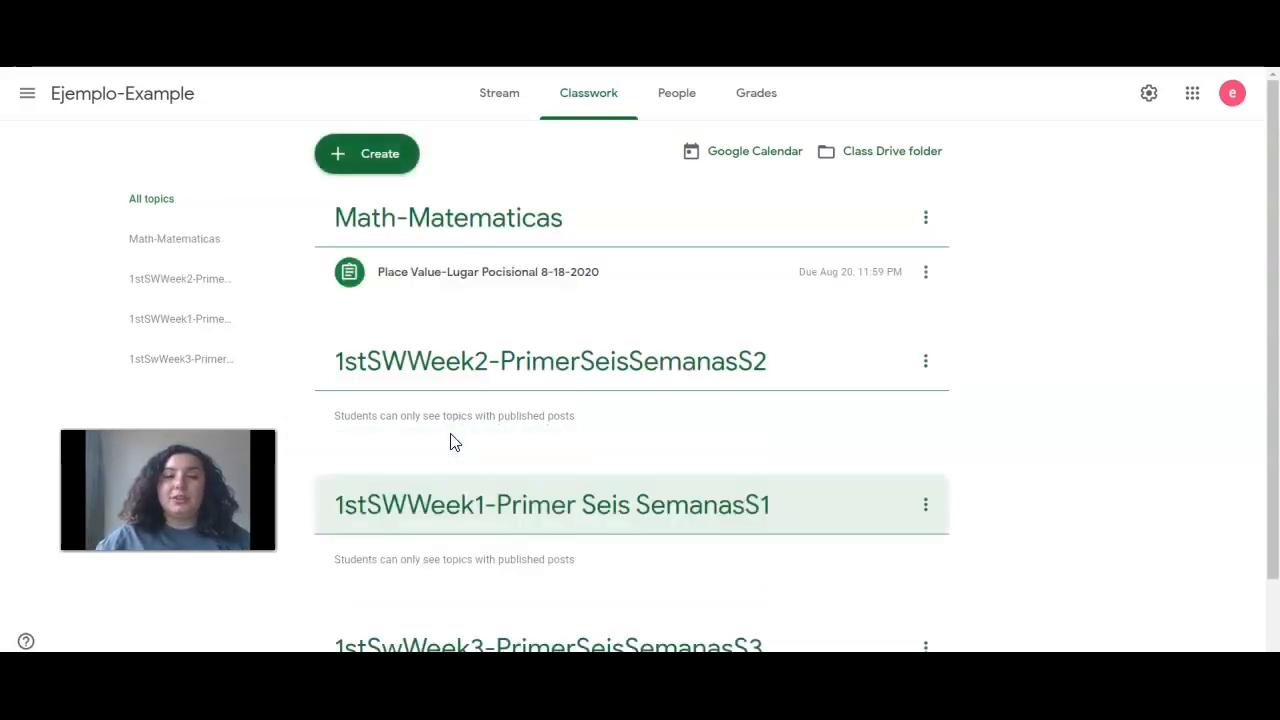
pyautogui.moveTo(580, 390); pyautogui.dragTo(557, 524)
pyautogui.scroll(-1, 691, 263)
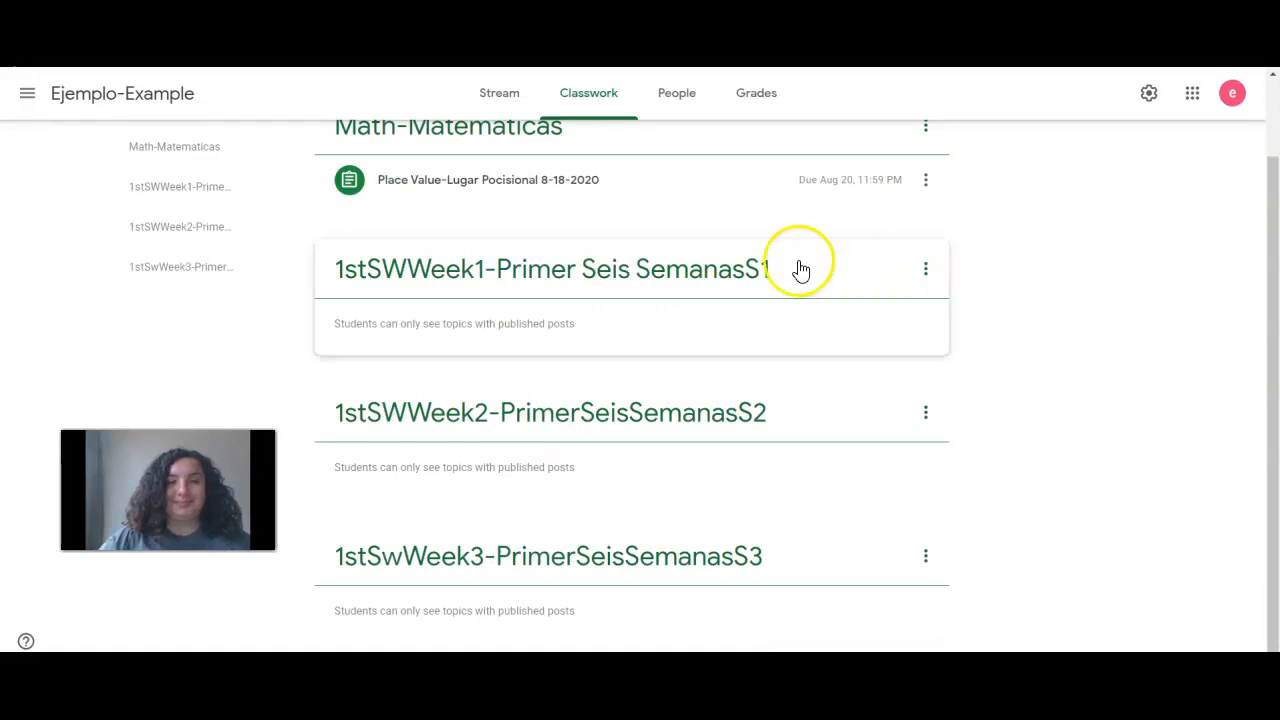
# Show the Ejemplo-Example People page and cancel the Invite teachers dialog without inviting anyone
pyautogui.click(689, 109)
pyautogui.click(417, 256)
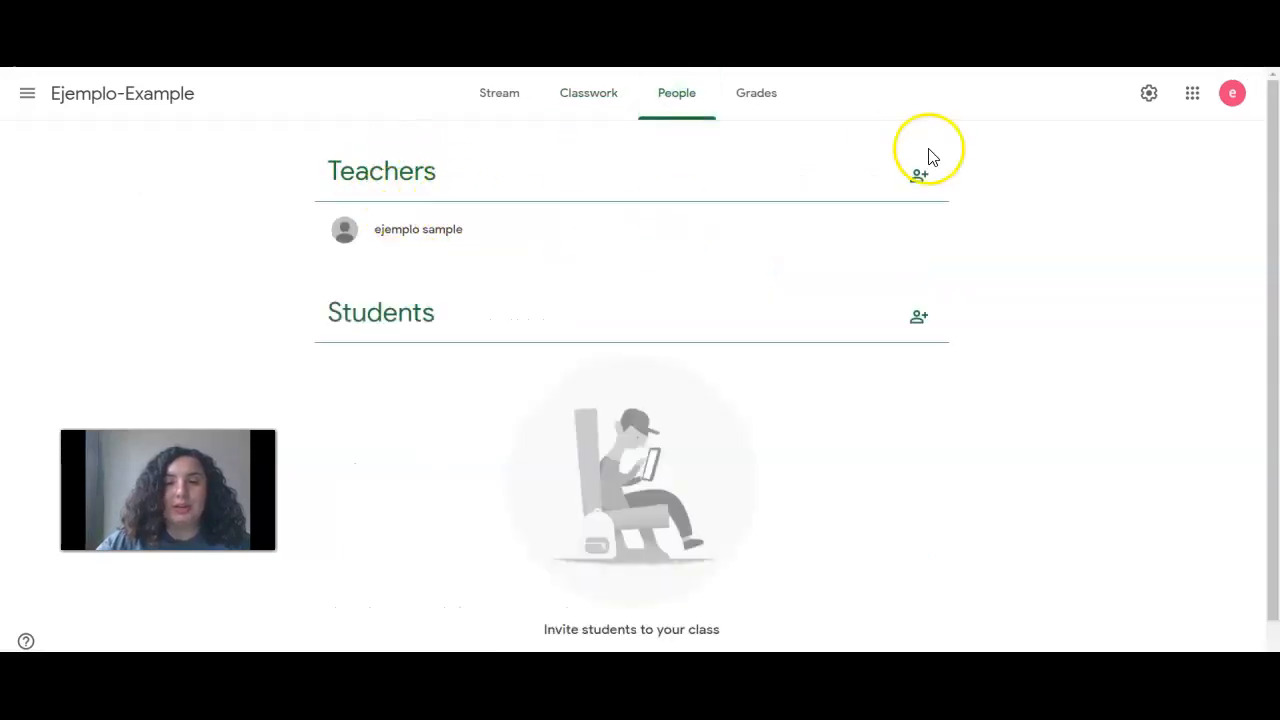
pyautogui.click(934, 188)
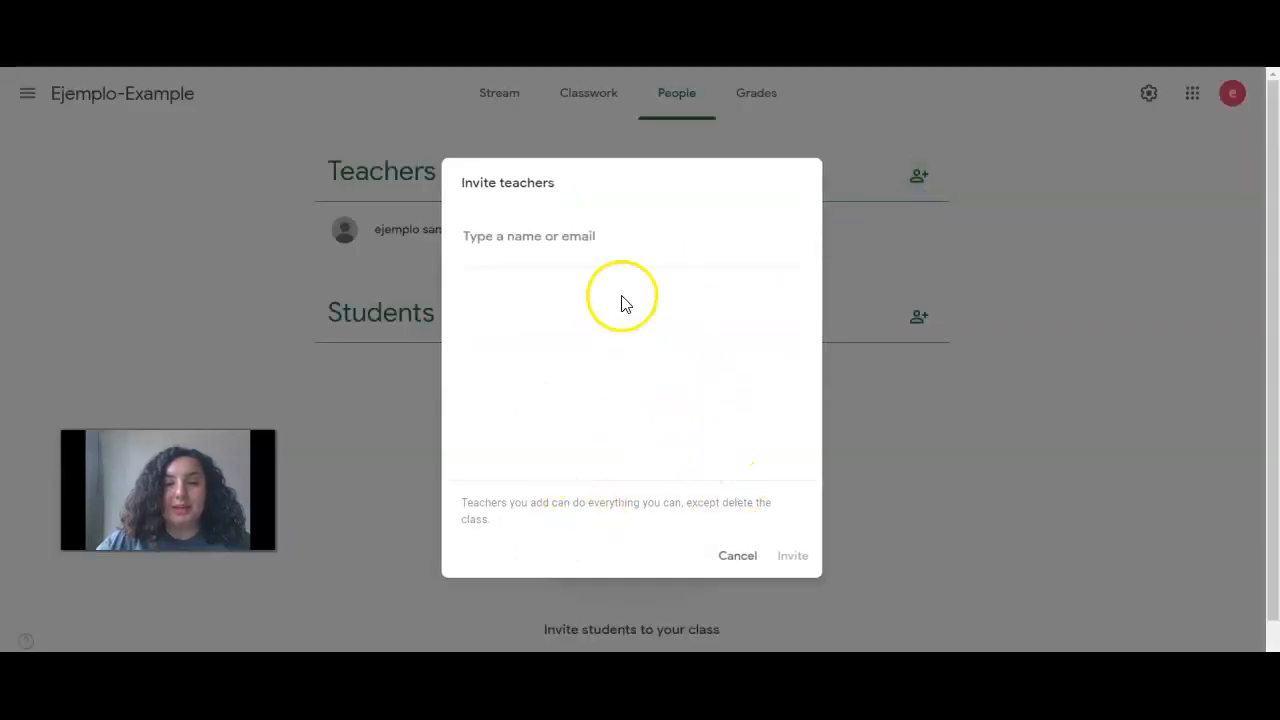
pyautogui.click(536, 242)
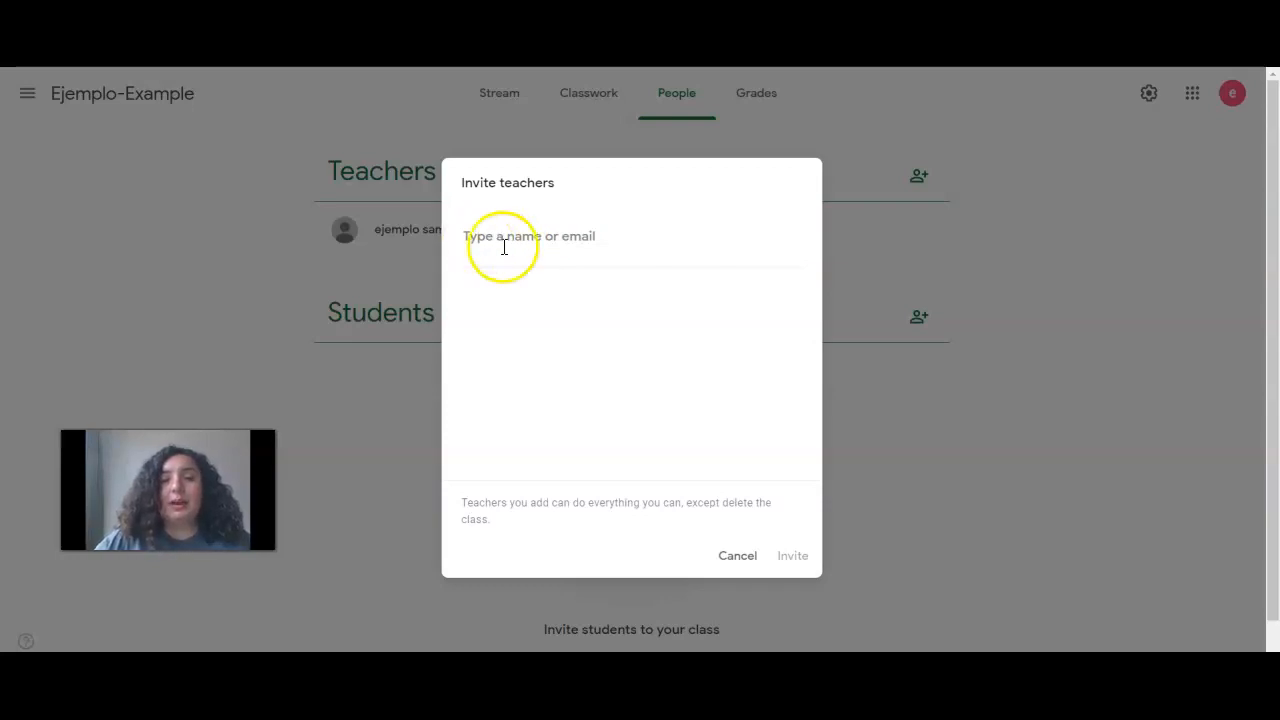
pyautogui.click(725, 554)
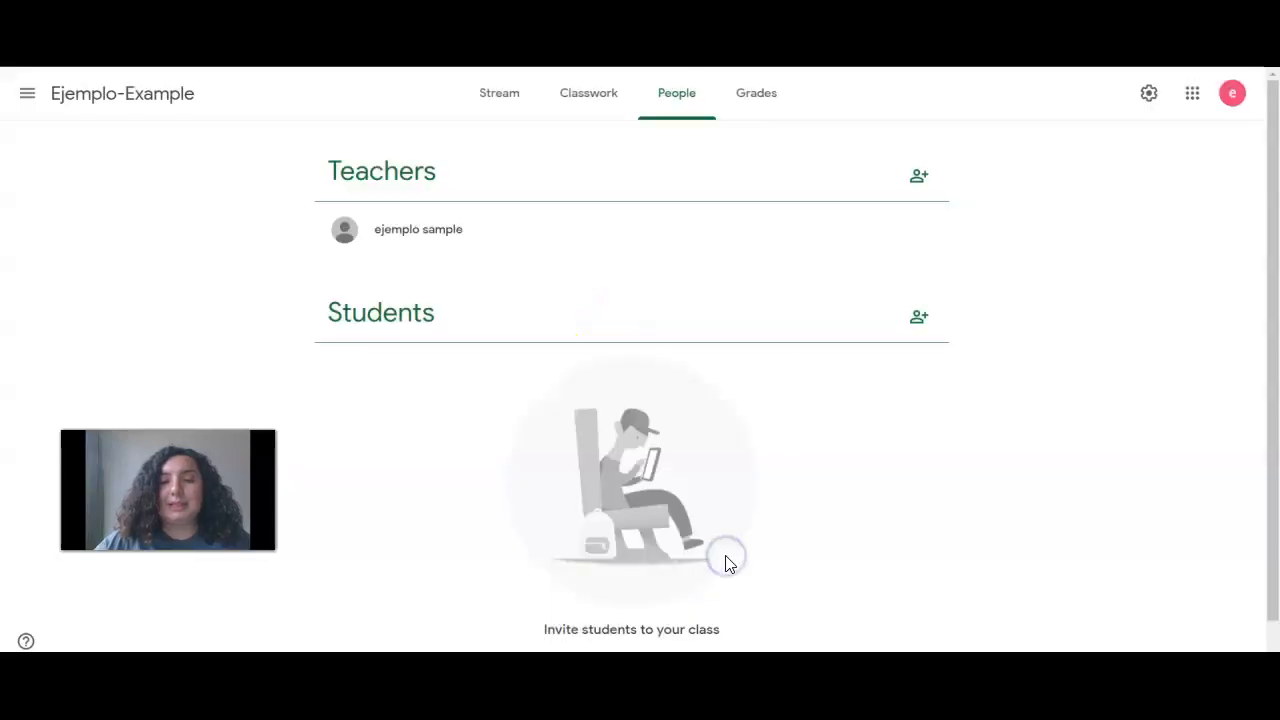
# Cancel the Invite students dialog without inviting anyone, then go to the Grades page
pyautogui.click(919, 318)
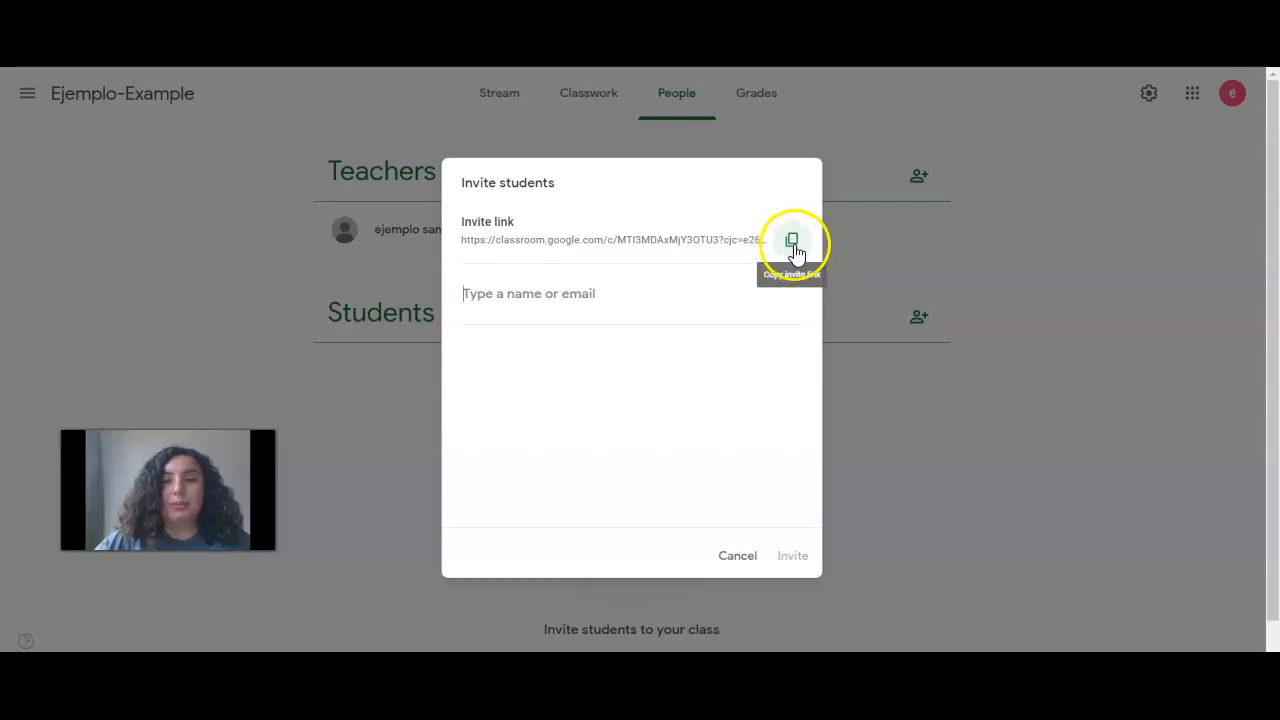
pyautogui.click(737, 555)
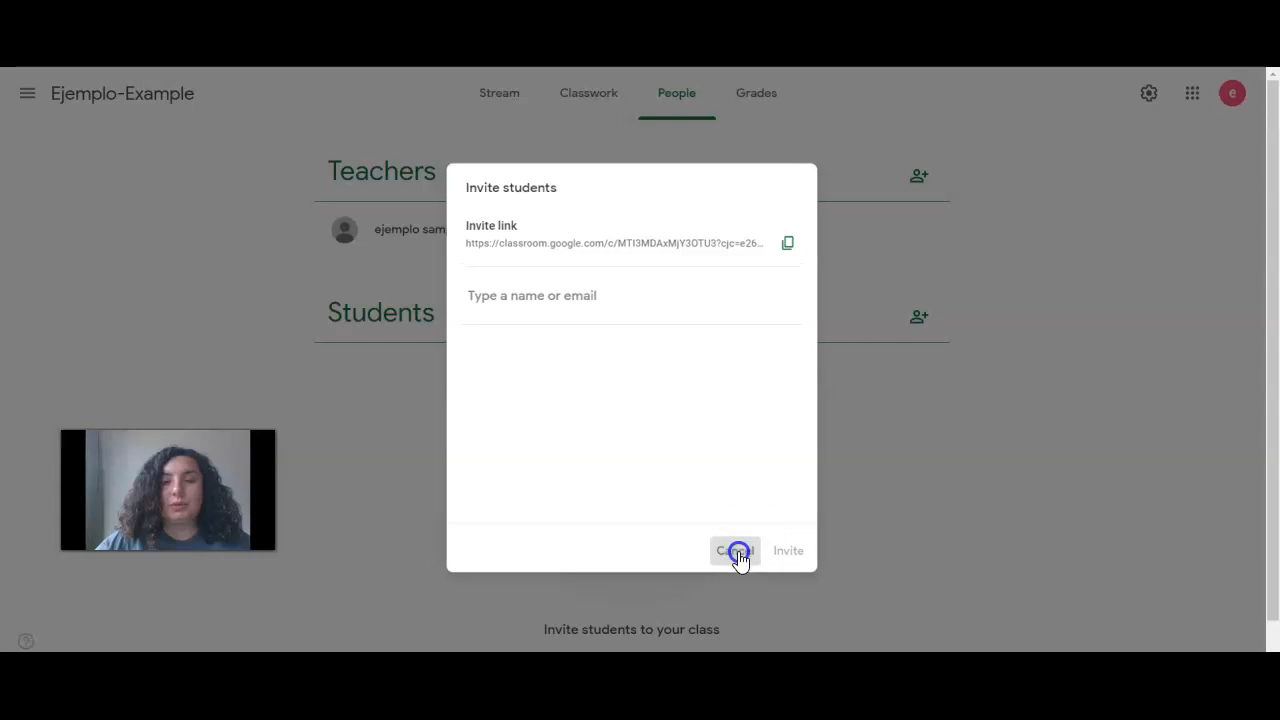
pyautogui.click(778, 104)
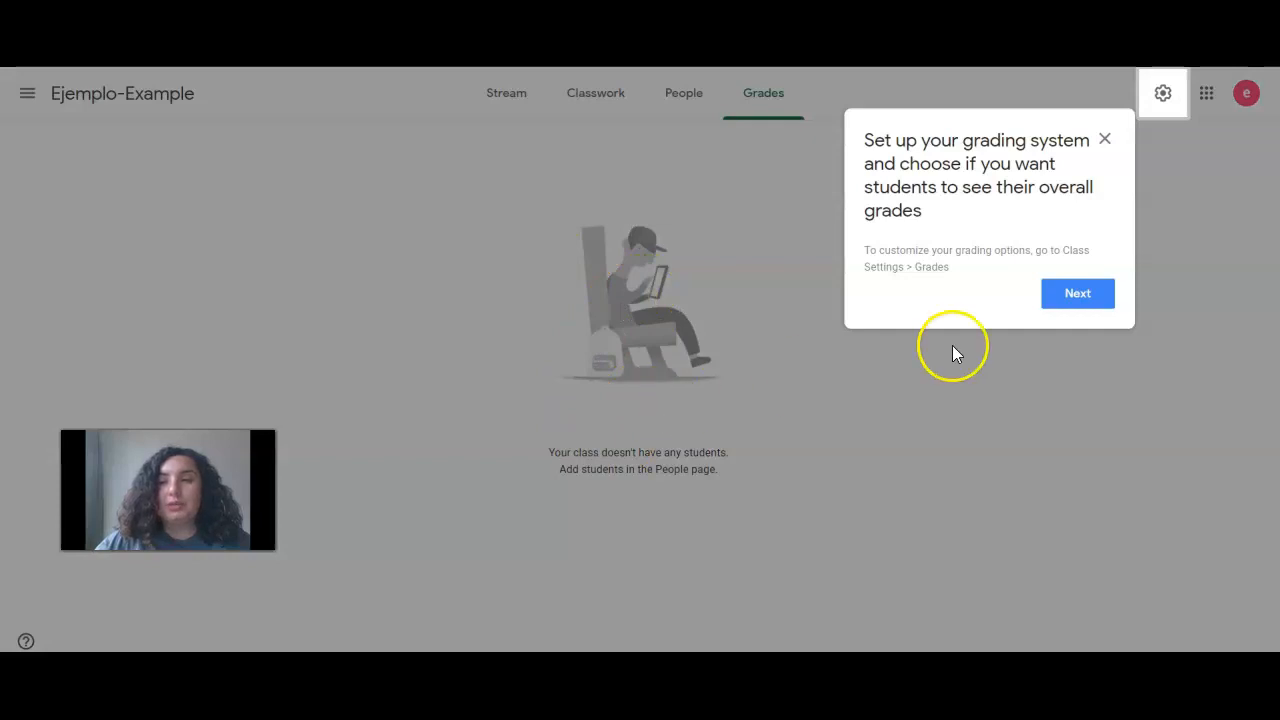
# Close the 'Set up your grading system' tip on the Grades page
pyautogui.click(1086, 308)
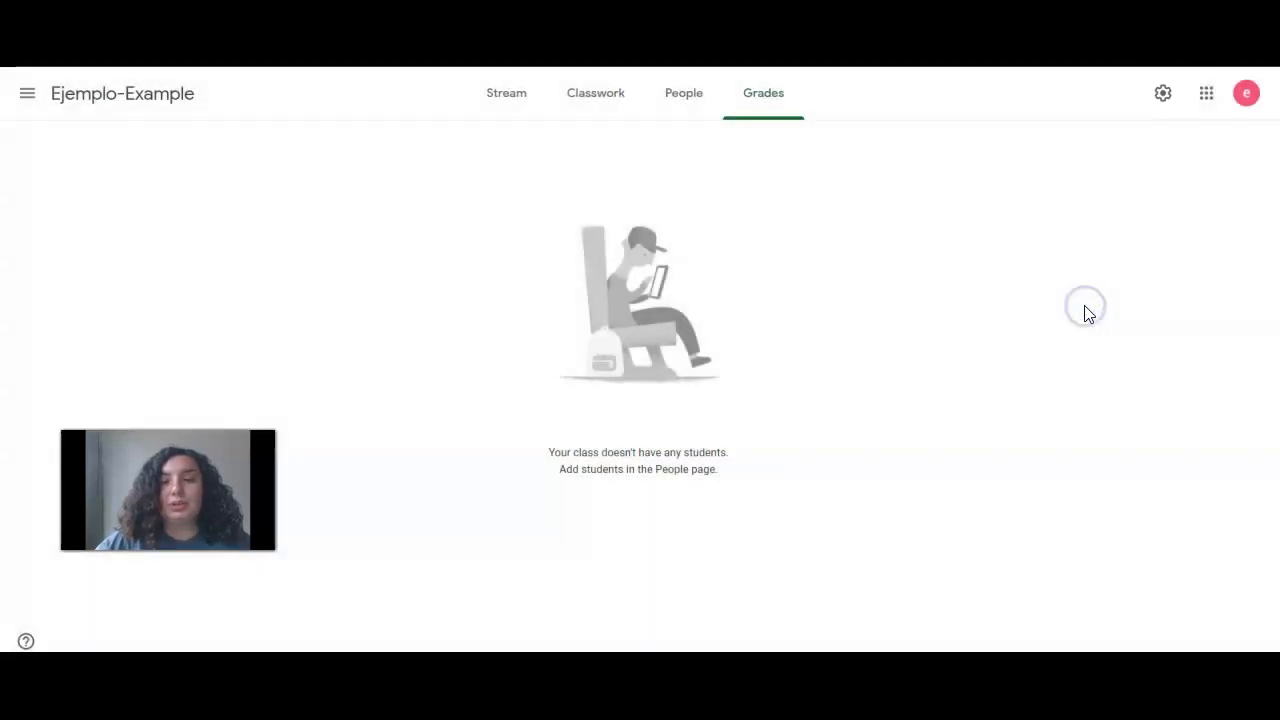